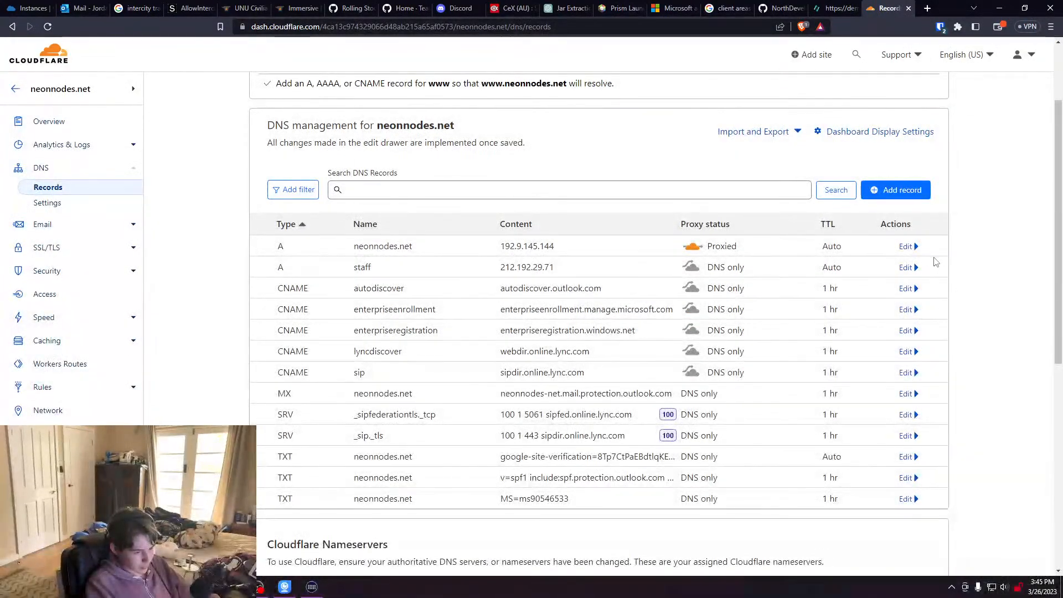
Delete the A record for neonnodes.net and the A record for staff from the domain's DNS records
{"action": "left_click", "coordinate": [908, 246]}
{"action": "left_click", "coordinate": [306, 435]}
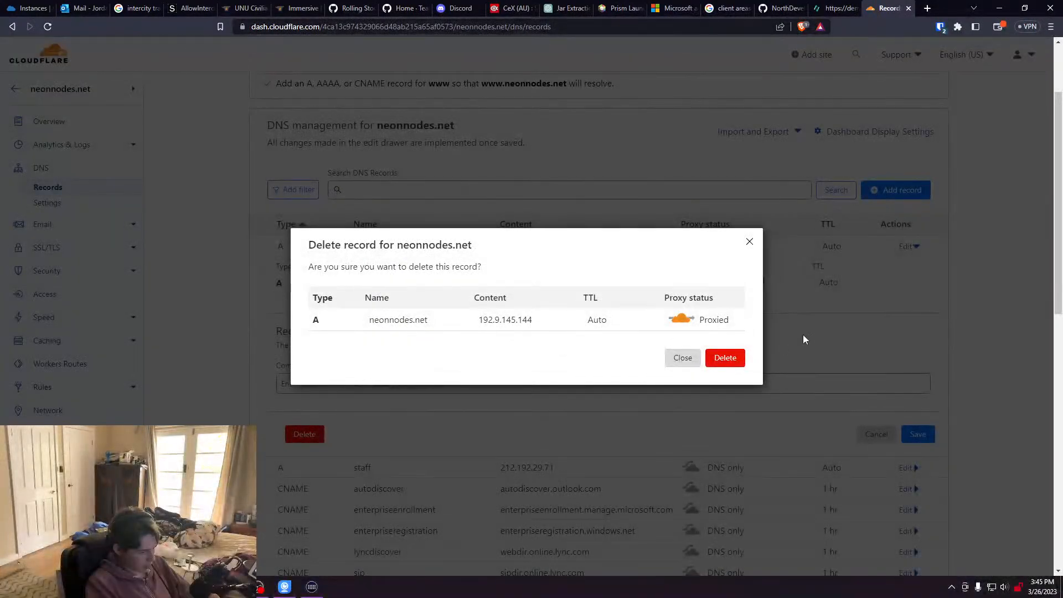
{"action": "left_click", "coordinate": [725, 359]}
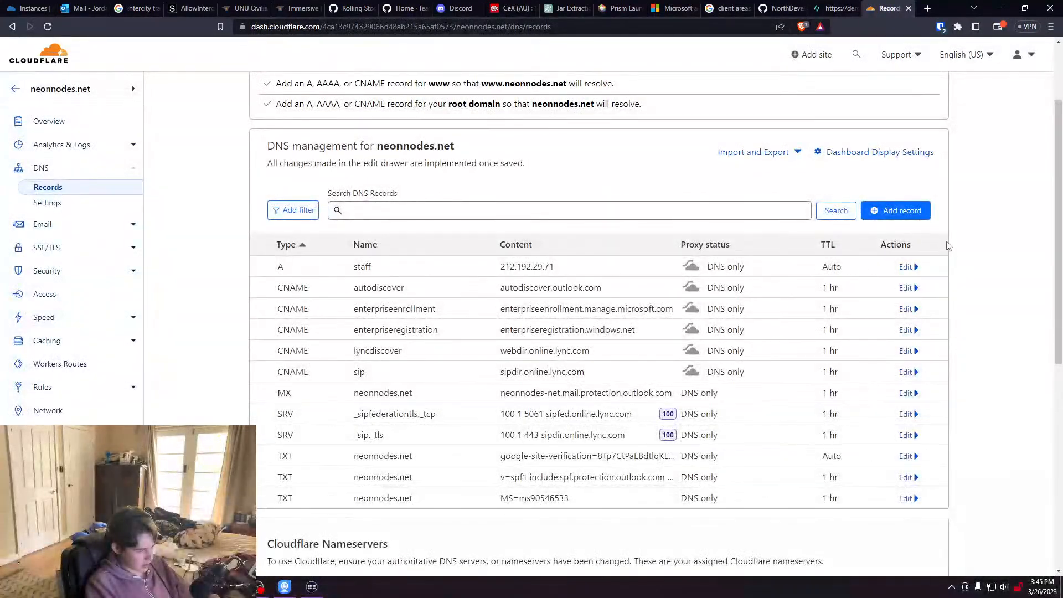
{"action": "left_click", "coordinate": [909, 267]}
{"action": "left_click", "coordinate": [305, 453]}
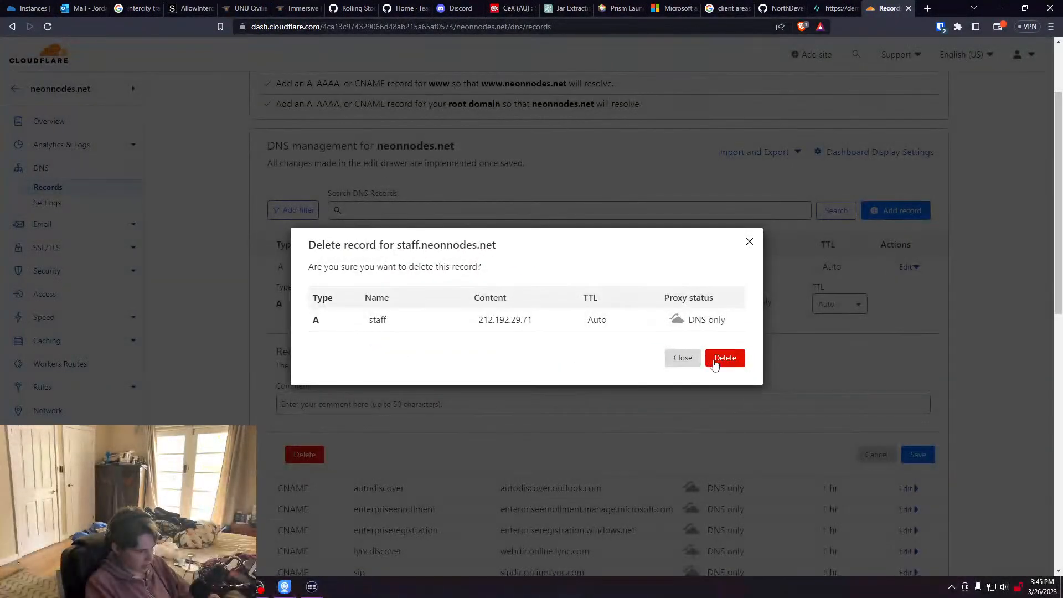
{"action": "left_click", "coordinate": [725, 357]}
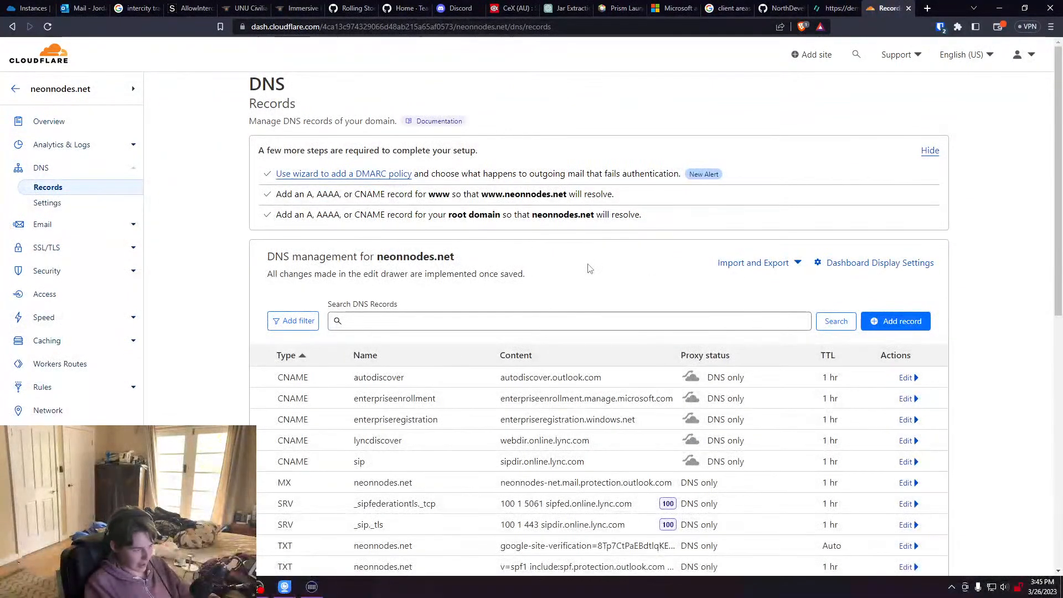
Switch to Oracle Cloud, refresh the instances list, and start a new compute instance named ClientArea
{"action": "left_click", "coordinate": [31, 7]}
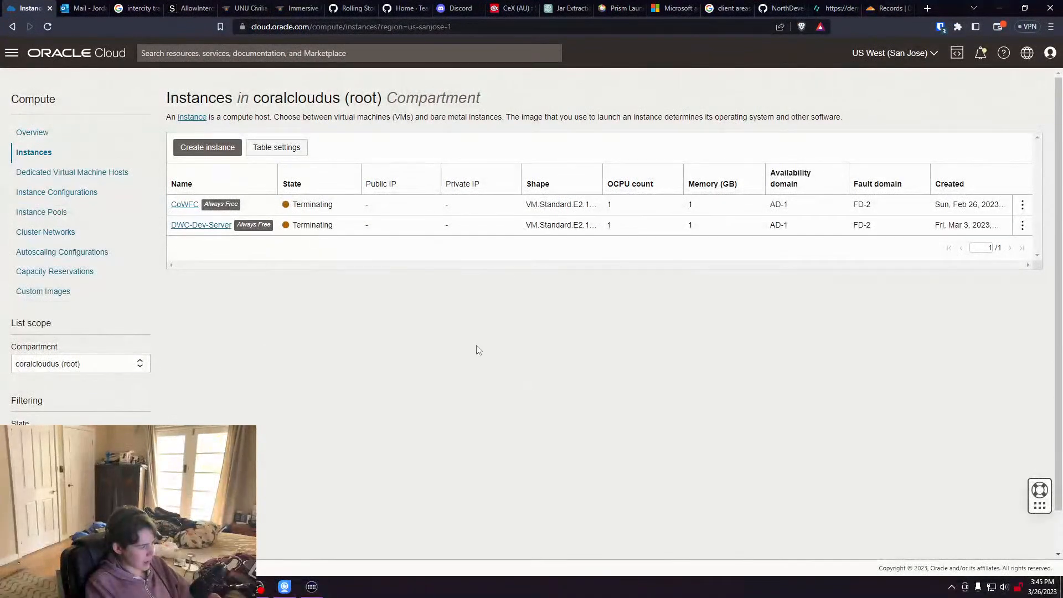
{"action": "key", "text": "F5"}
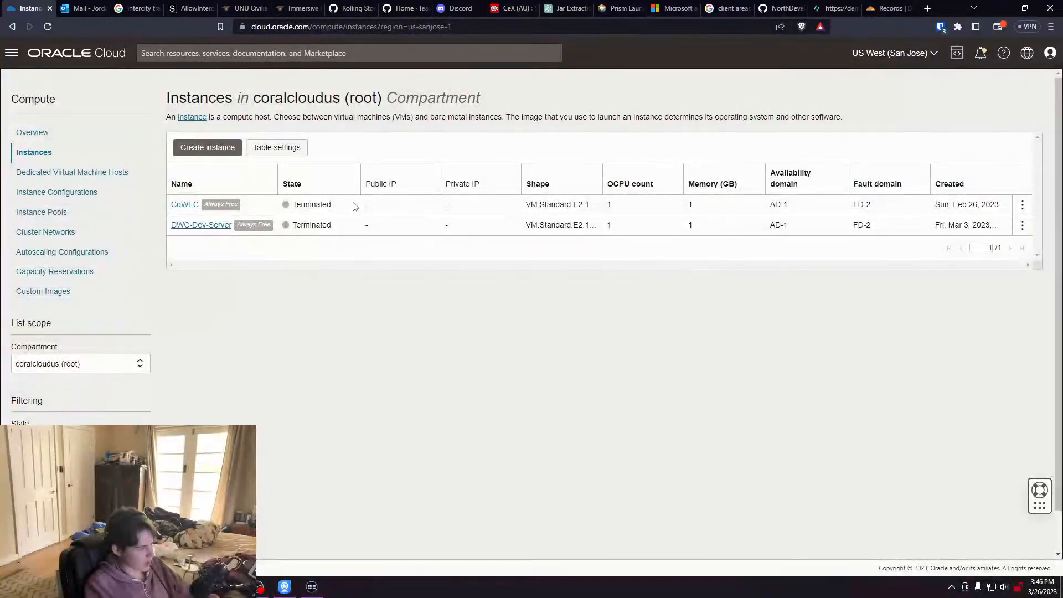
{"action": "mouse_move", "coordinate": [181, 105]}
{"action": "left_mouse_down"}
{"action": "mouse_move", "coordinate": [842, 117]}
{"action": "mouse_move", "coordinate": [168, 95]}
{"action": "left_mouse_up"}
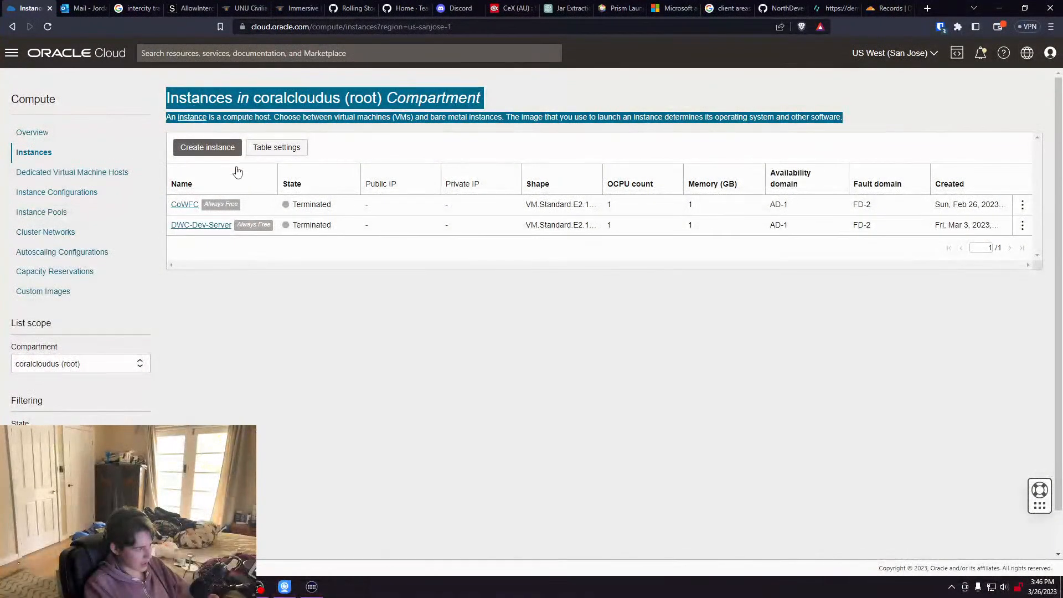
{"action": "left_click", "coordinate": [369, 113]}
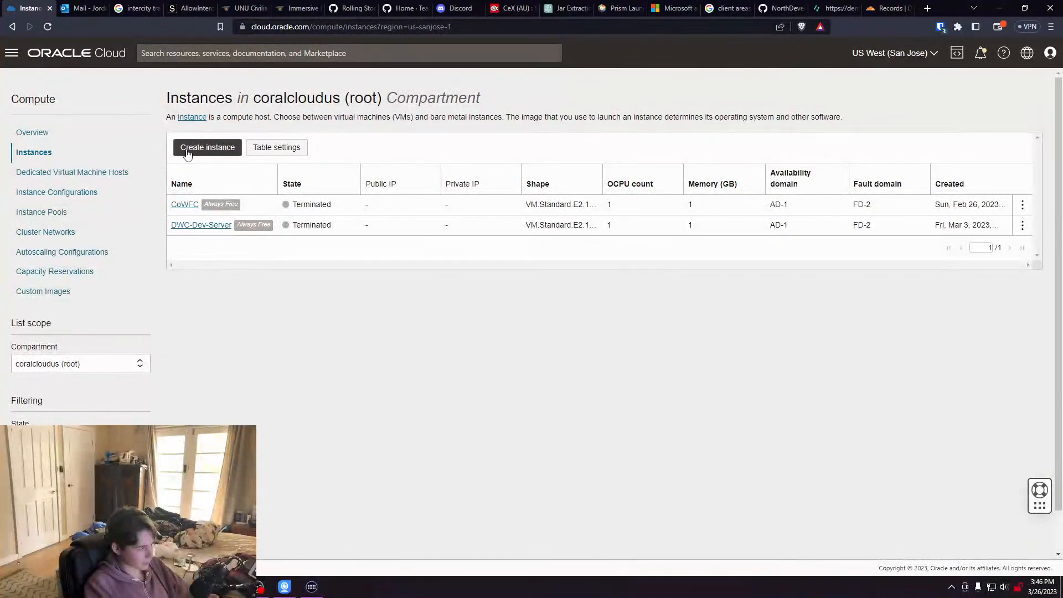
{"action": "left_click", "coordinate": [211, 150]}
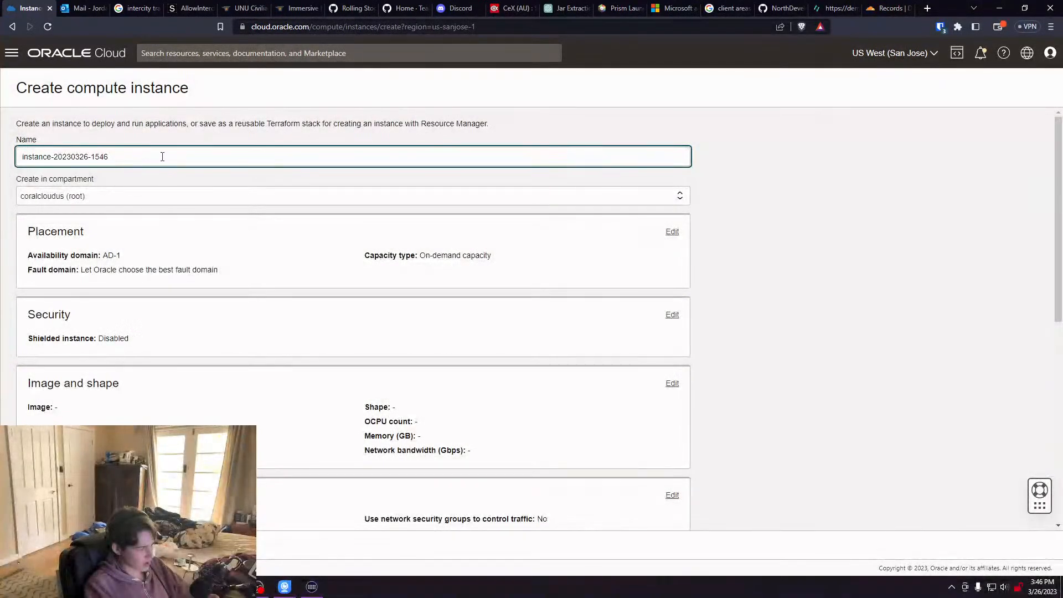
{"action": "left_click_drag", "start_coordinate": [162, 154], "coordinate": [20, 155]}
{"action": "left_click", "coordinate": [303, 161]}
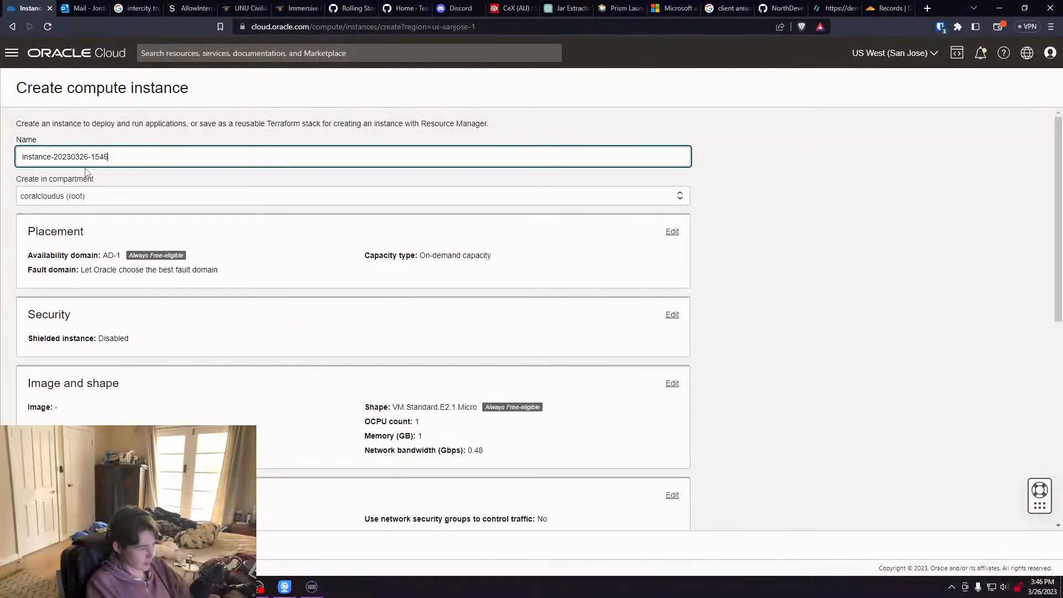
{"action": "key", "text": "ctrl+a"}
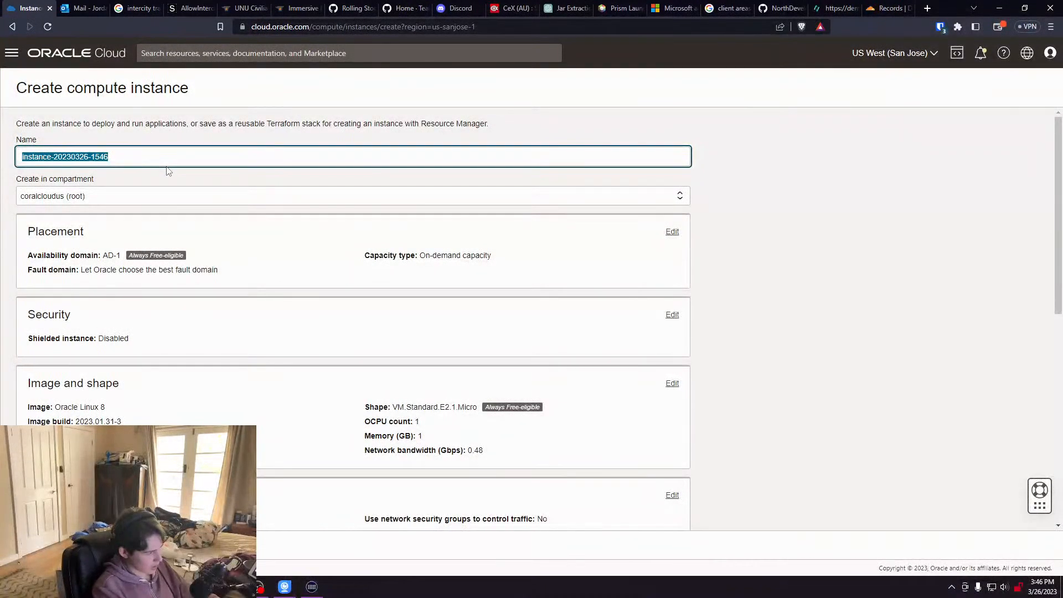
{"action": "key", "text": "BackSpace"}
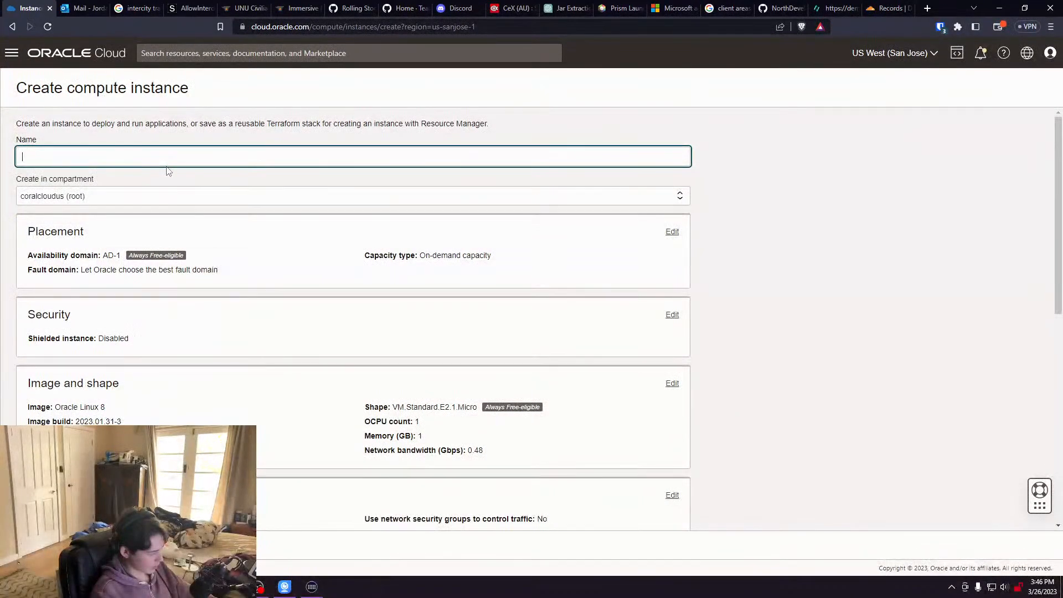
{"action": "type", "text": "rea"}
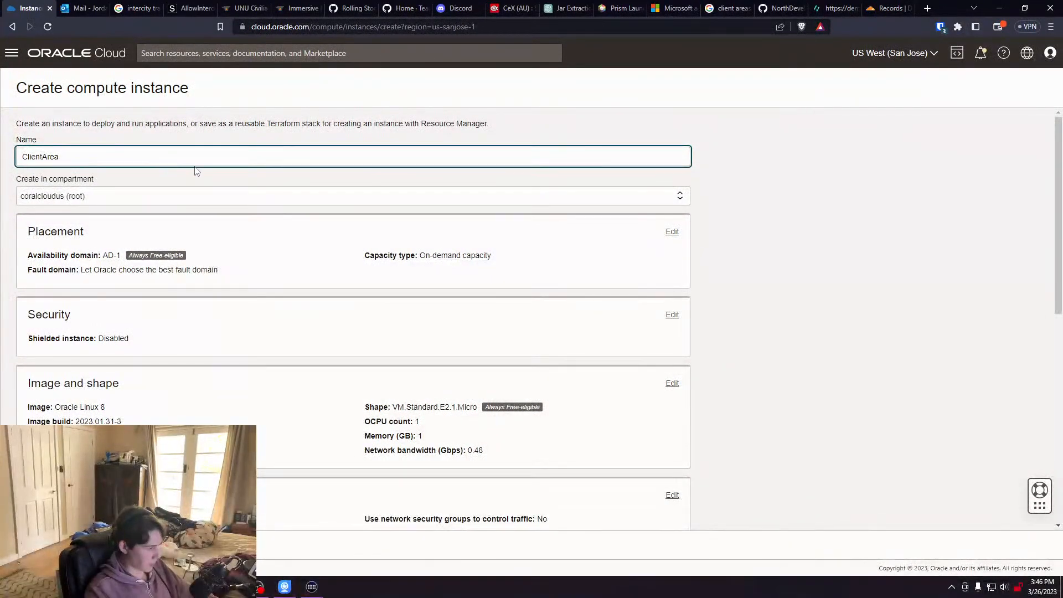
Change the instance's operating system image to Canonical Ubuntu 20.04
{"action": "left_click", "coordinate": [631, 324]}
{"action": "left_click", "coordinate": [673, 383]}
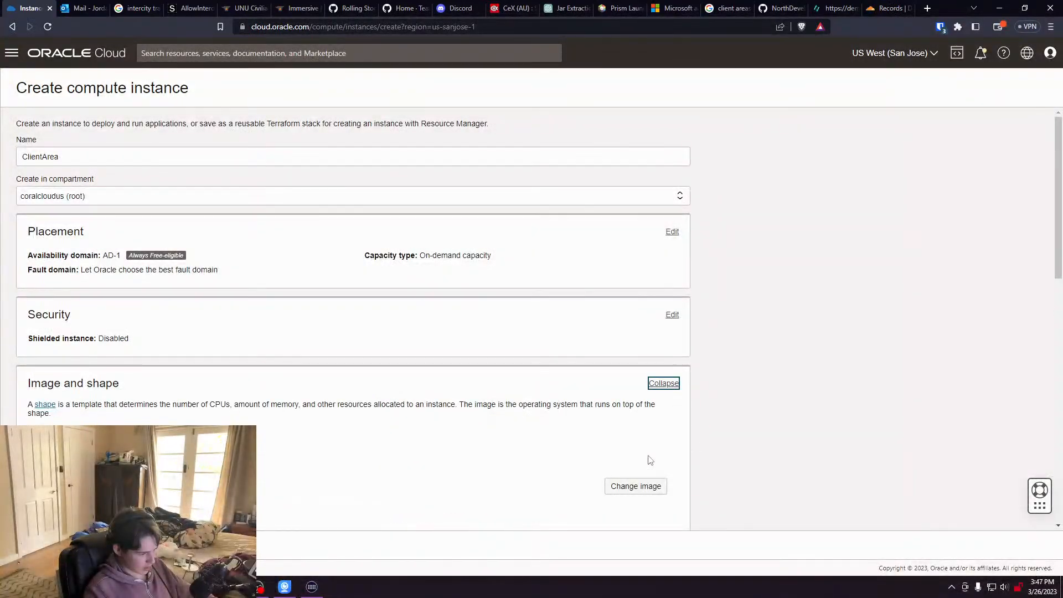
{"action": "scroll", "coordinate": [655, 438], "scroll_direction": "down", "scroll_amount": 3}
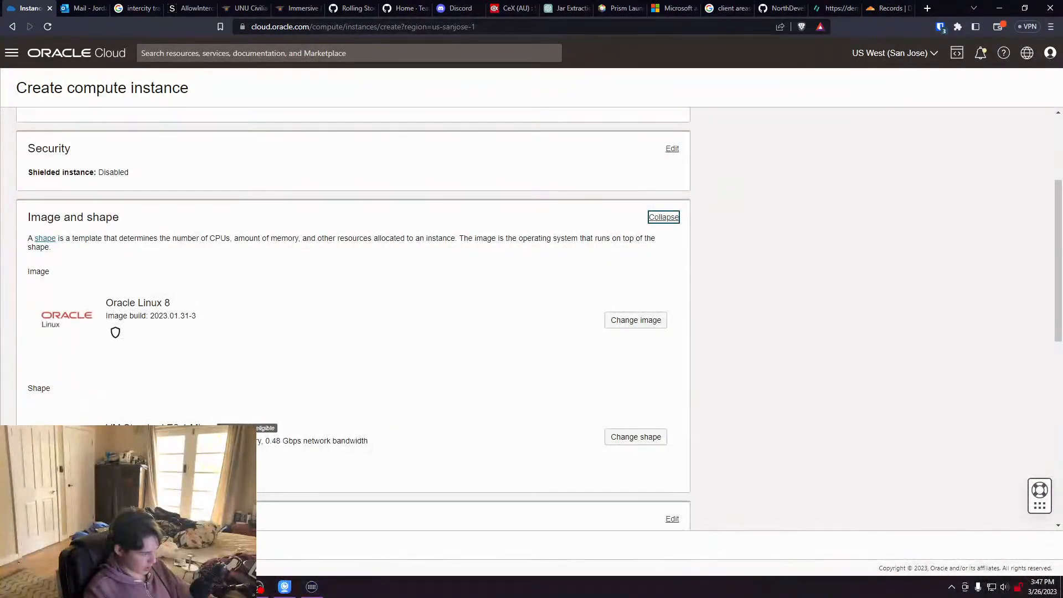
{"action": "left_click_drag", "start_coordinate": [106, 441], "coordinate": [370, 442]}
{"action": "left_click", "coordinate": [419, 435]}
{"action": "left_click", "coordinate": [636, 320]}
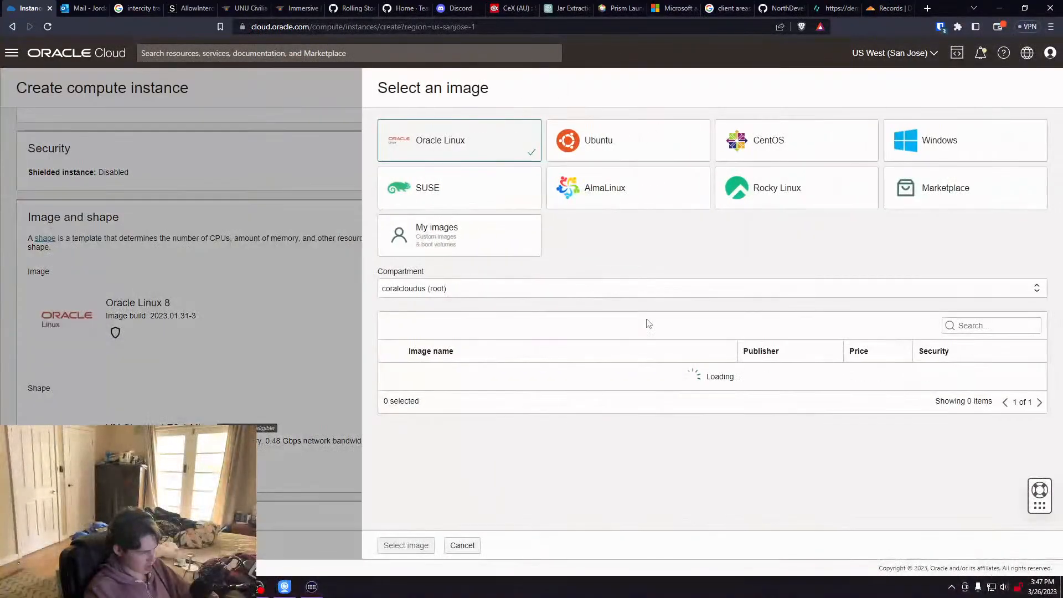
{"action": "left_click", "coordinate": [669, 150]}
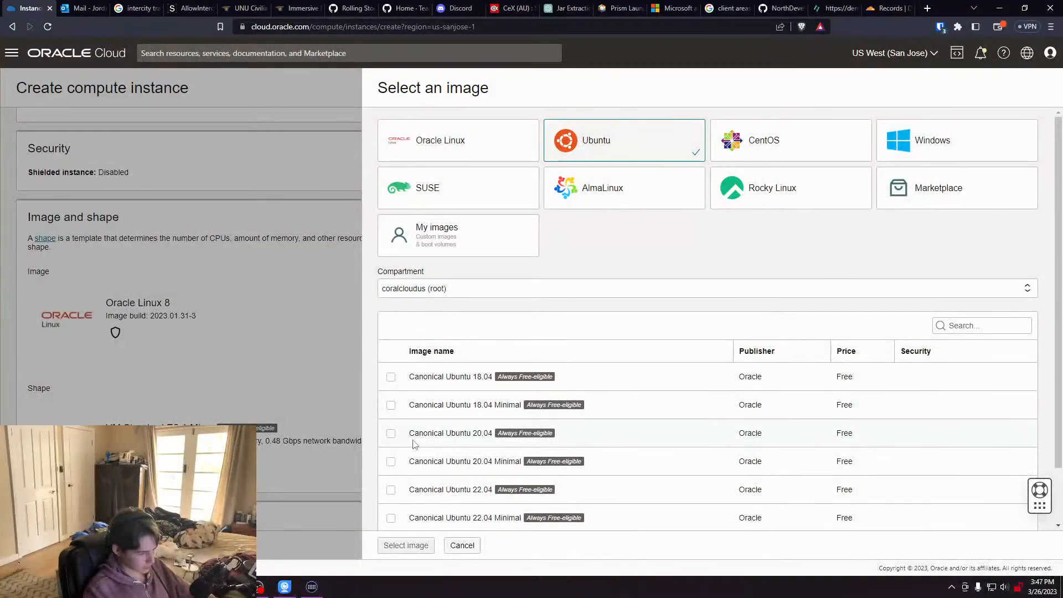
{"action": "scroll", "coordinate": [393, 380], "scroll_direction": "down", "scroll_amount": 1}
{"action": "left_click", "coordinate": [391, 379]}
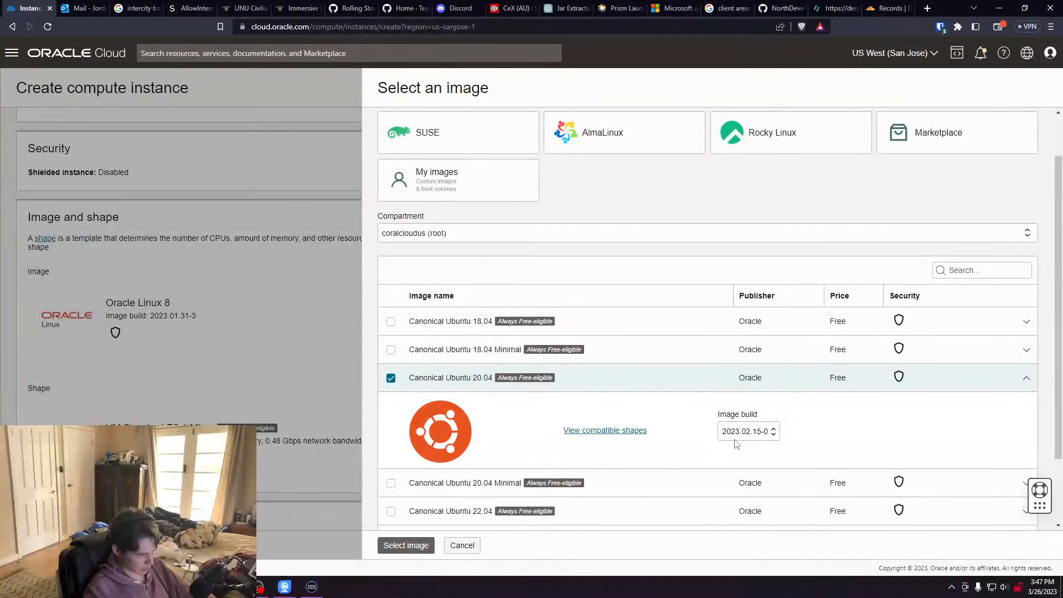
{"action": "left_click", "coordinate": [406, 546]}
Save the generated SSH private key as ssh-key-2023-03-26.key in the Downloads folder
{"action": "scroll", "coordinate": [160, 411], "scroll_direction": "down", "scroll_amount": 8}
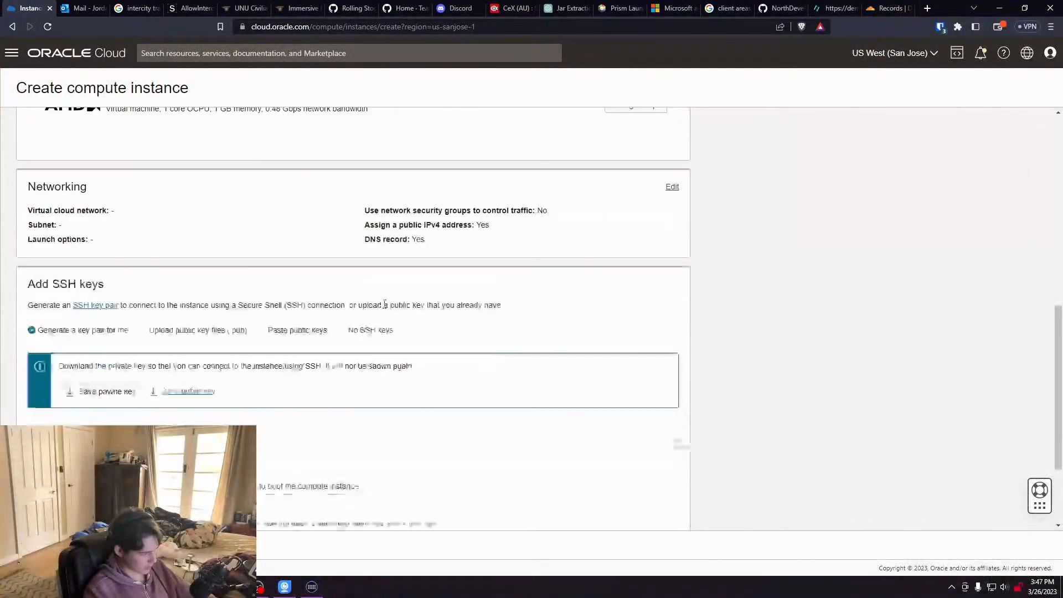
{"action": "left_click", "coordinate": [75, 396]}
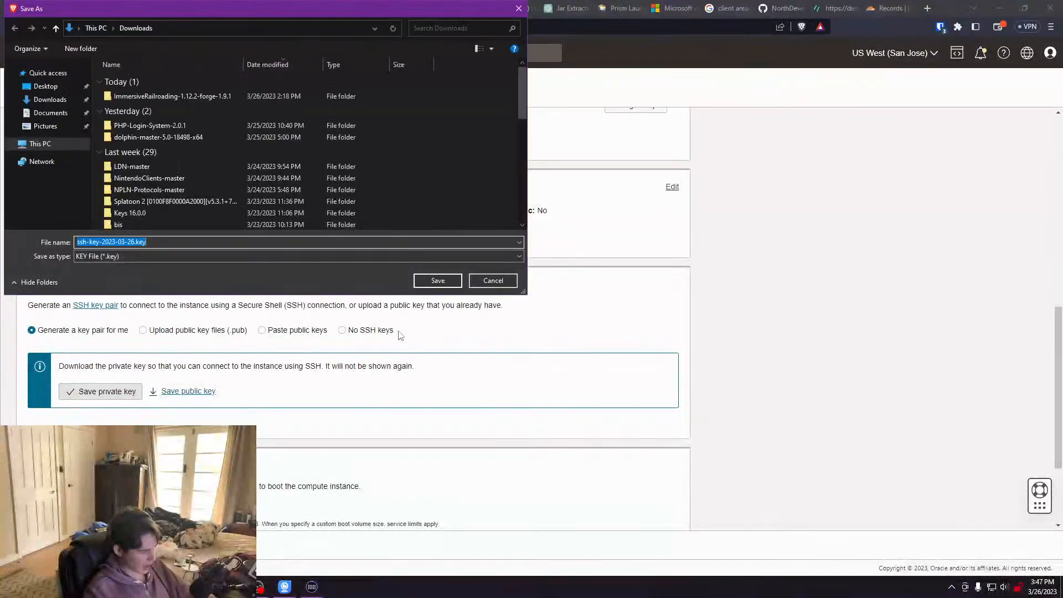
{"action": "left_click", "coordinate": [424, 281]}
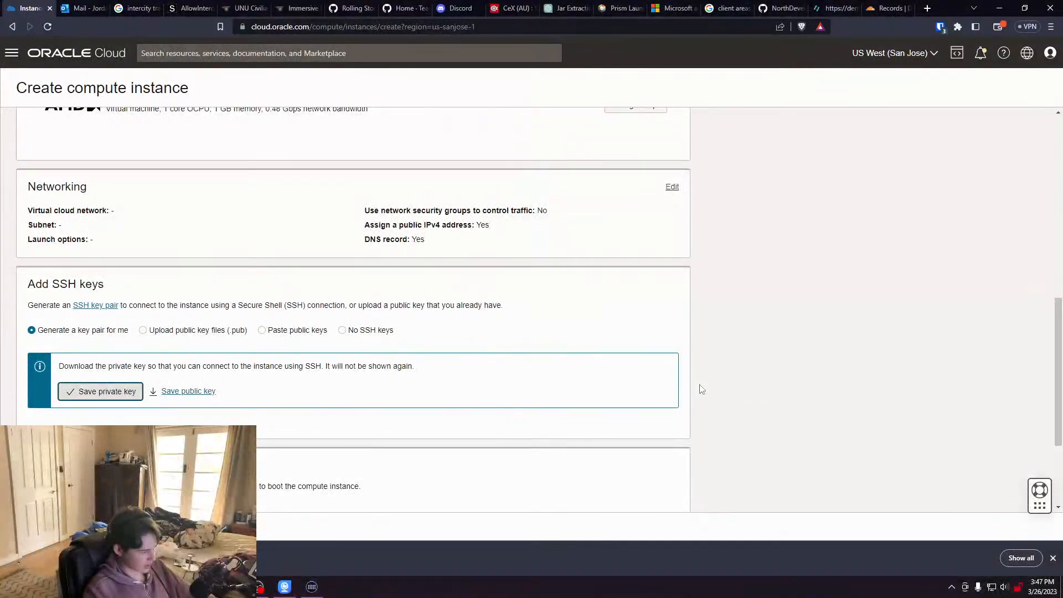
Try specifying a custom boot volume size and raising the boot volume performance to 120 VPU
{"action": "scroll", "coordinate": [698, 377], "scroll_direction": "down", "scroll_amount": 3}
{"action": "left_click", "coordinate": [106, 358]}
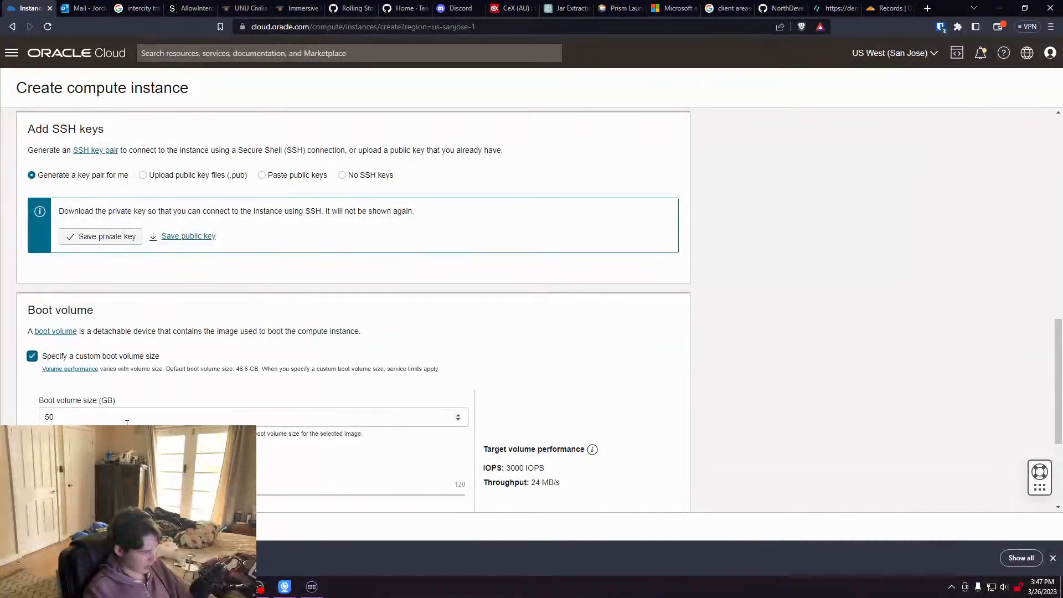
{"action": "scroll", "coordinate": [49, 416], "scroll_direction": "down", "scroll_amount": 3}
{"action": "left_click_drag", "start_coordinate": [87, 328], "coordinate": [464, 327]}
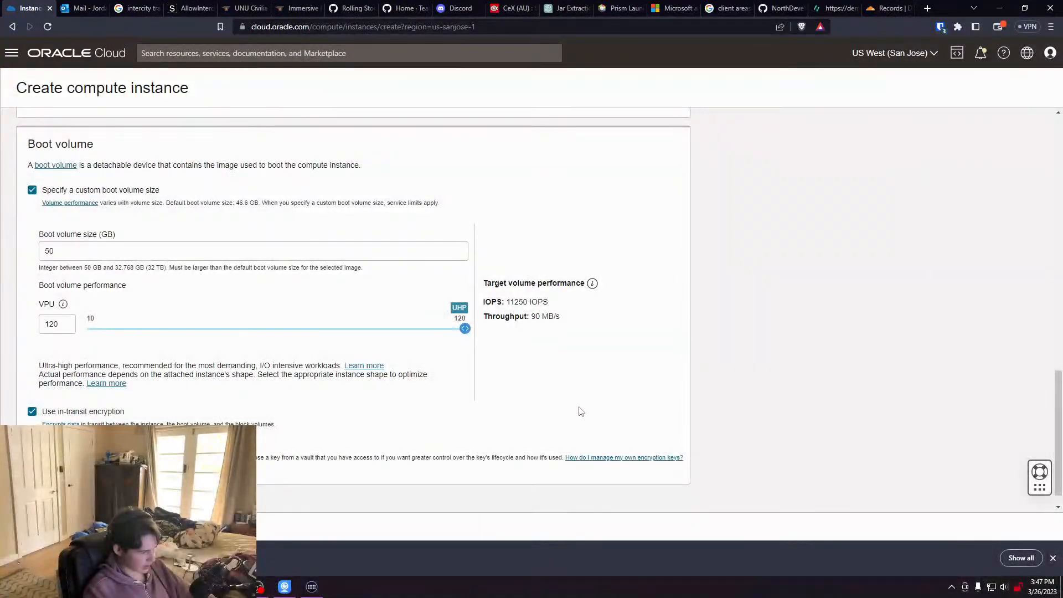
{"action": "scroll", "coordinate": [576, 411], "scroll_direction": "up", "scroll_amount": 3}
{"action": "left_click", "coordinate": [75, 415]}
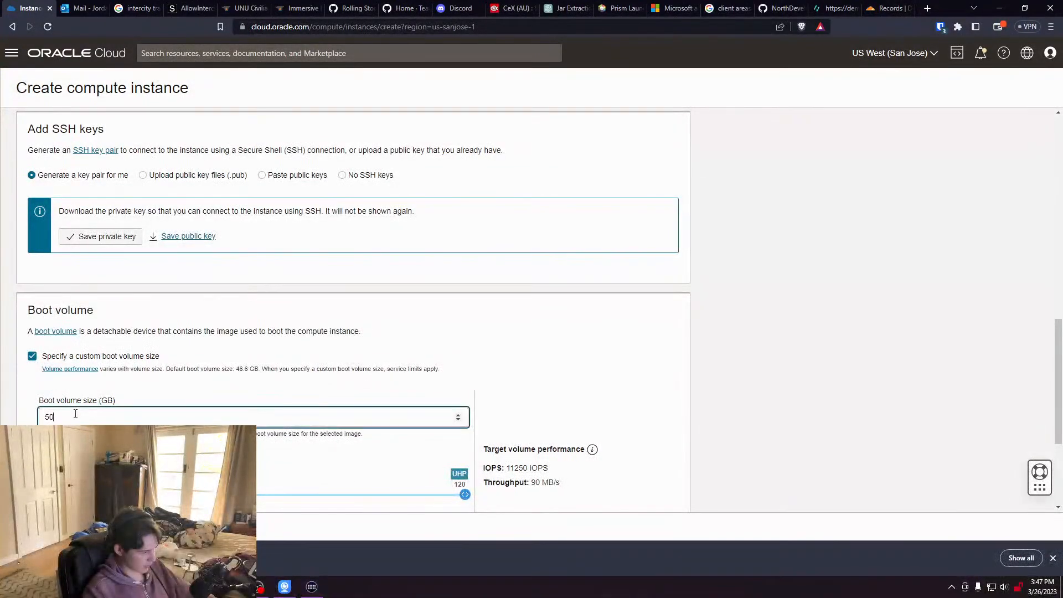
{"action": "left_click", "coordinate": [368, 361]}
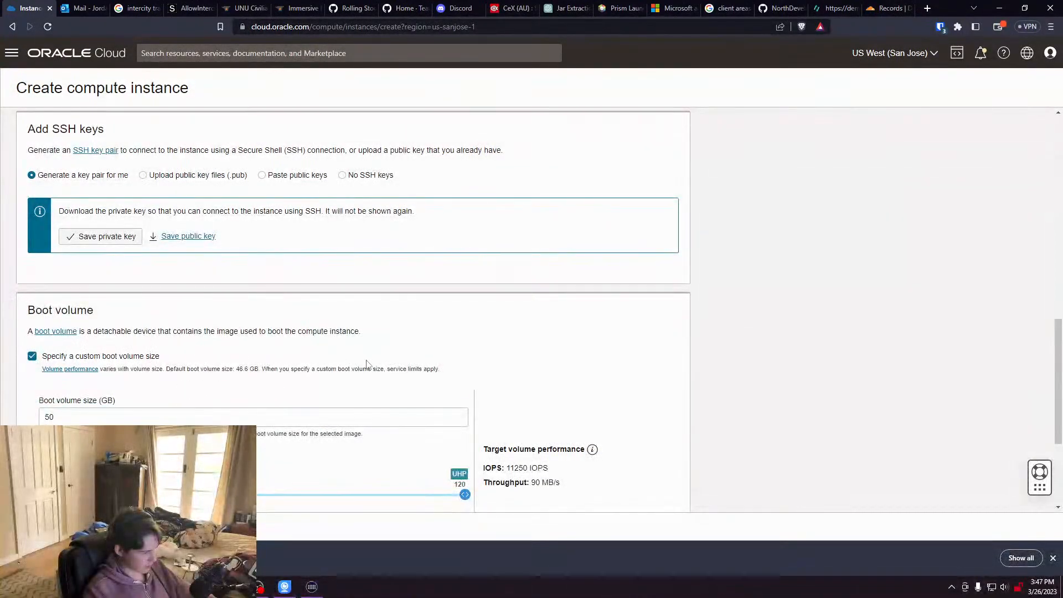
Check the default boot volume size and turn off the custom boot volume size option
{"action": "scroll", "coordinate": [481, 393], "scroll_direction": "down", "scroll_amount": 3}
{"action": "scroll", "coordinate": [481, 393], "scroll_direction": "up", "scroll_amount": 6}
{"action": "scroll", "coordinate": [481, 392], "scroll_direction": "down", "scroll_amount": 6}
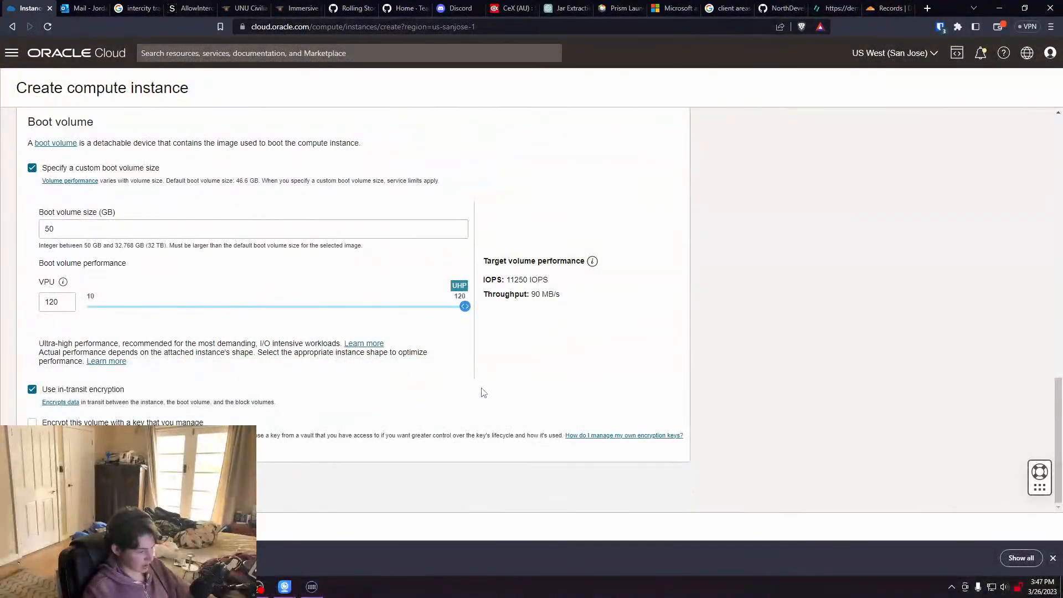
{"action": "scroll", "coordinate": [483, 392], "scroll_direction": "up", "scroll_amount": 4}
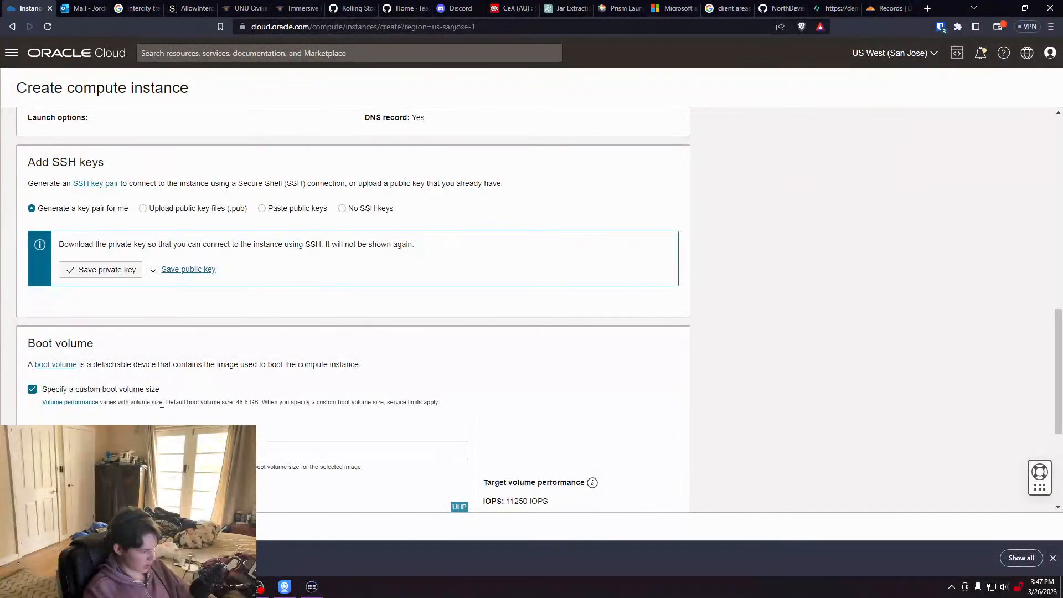
{"action": "left_click_drag", "start_coordinate": [164, 403], "coordinate": [260, 404]}
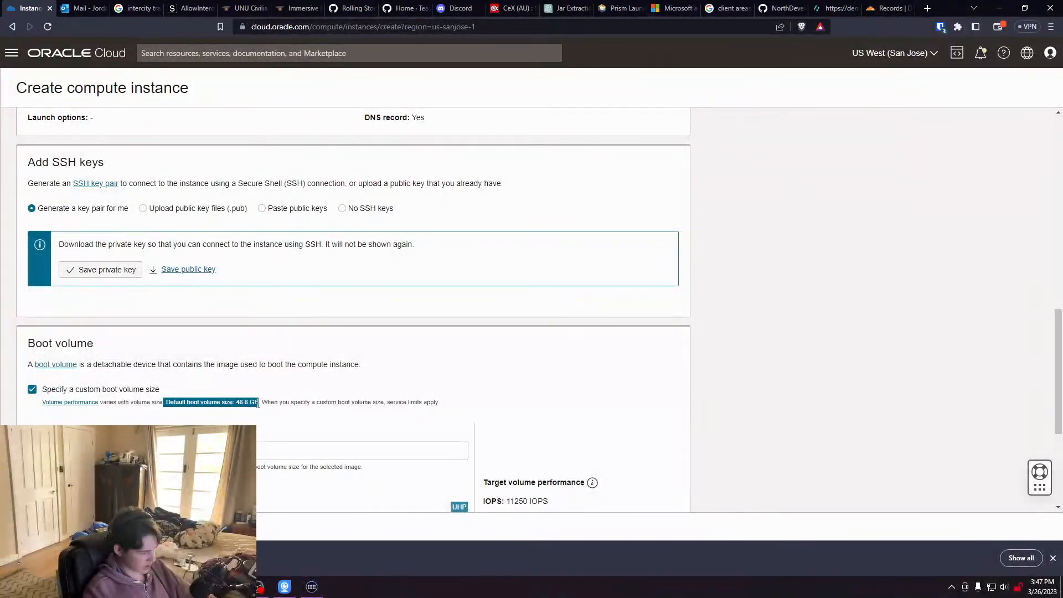
{"action": "left_click", "coordinate": [396, 412]}
{"action": "scroll", "coordinate": [456, 391], "scroll_direction": "down", "scroll_amount": 3}
{"action": "left_click", "coordinate": [34, 224]}
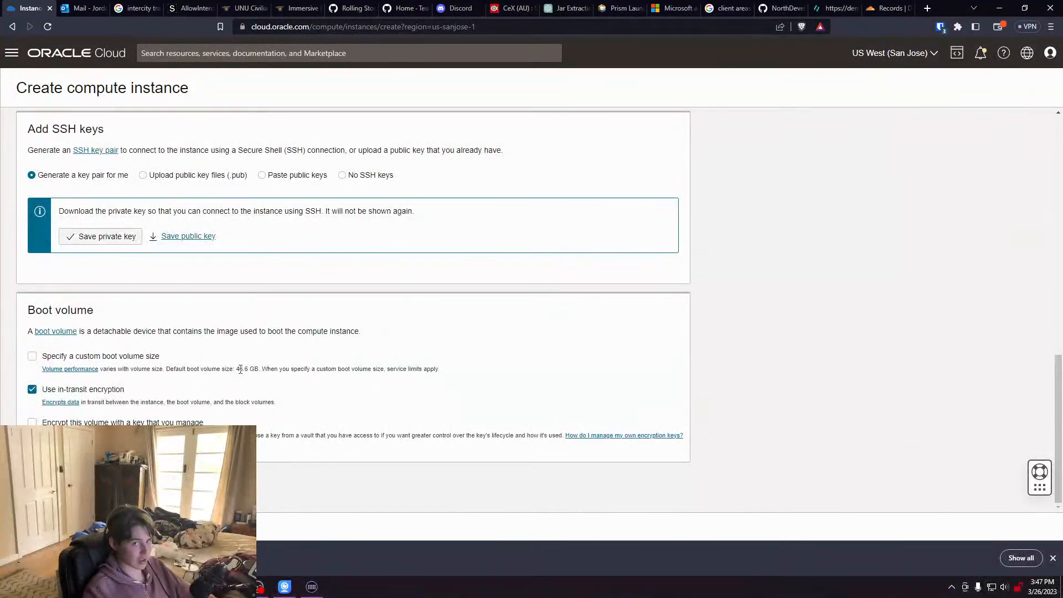
Review the image and shape settings, create the ClientArea instance, and dismiss the feedback request
{"action": "scroll", "coordinate": [476, 443], "scroll_direction": "up", "scroll_amount": 10}
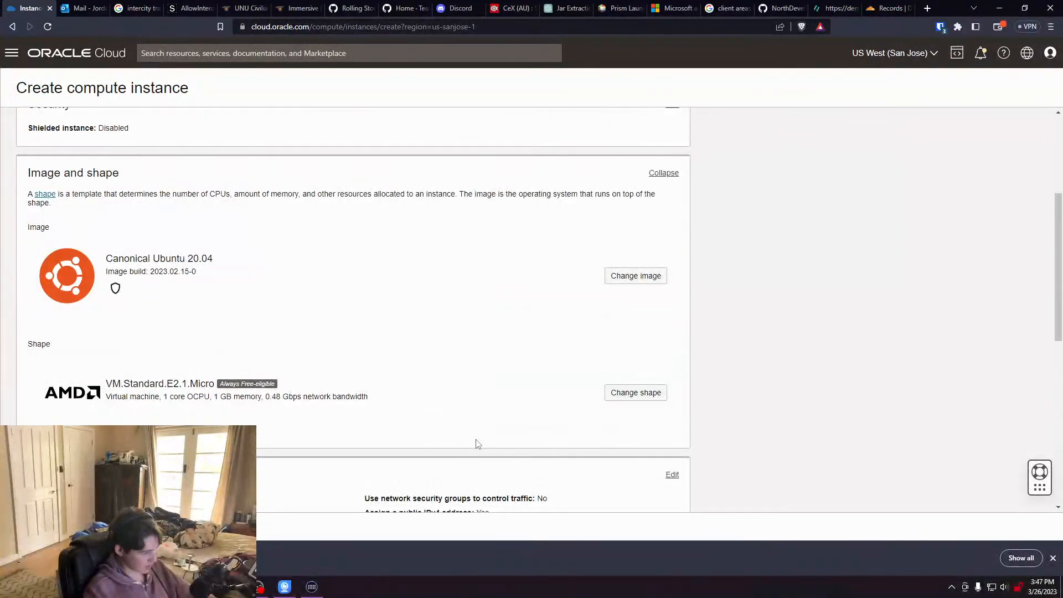
{"action": "scroll", "coordinate": [395, 419], "scroll_direction": "down", "scroll_amount": 10}
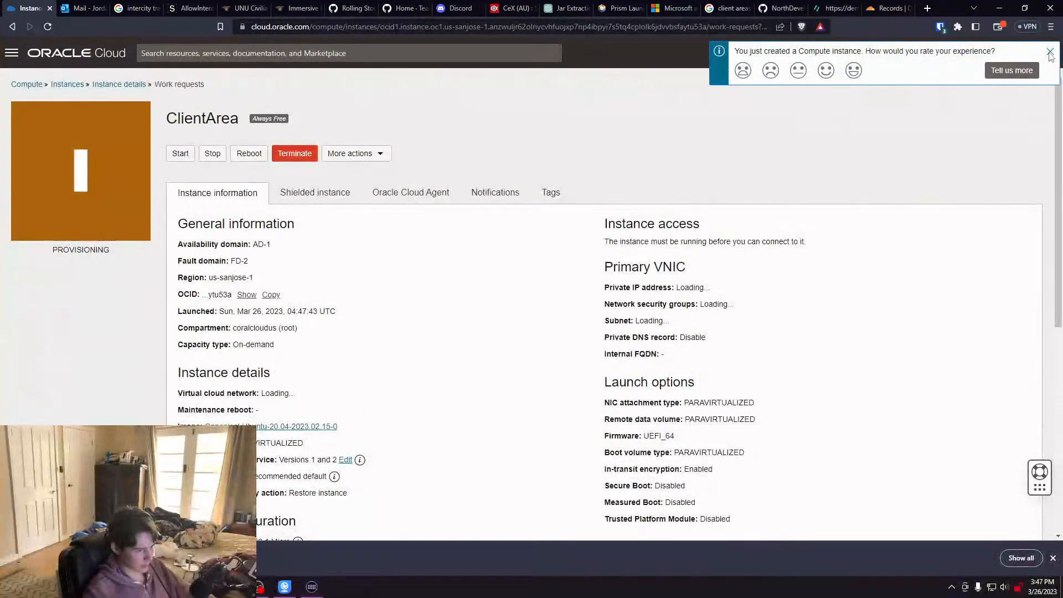
{"action": "left_click", "coordinate": [1050, 52]}
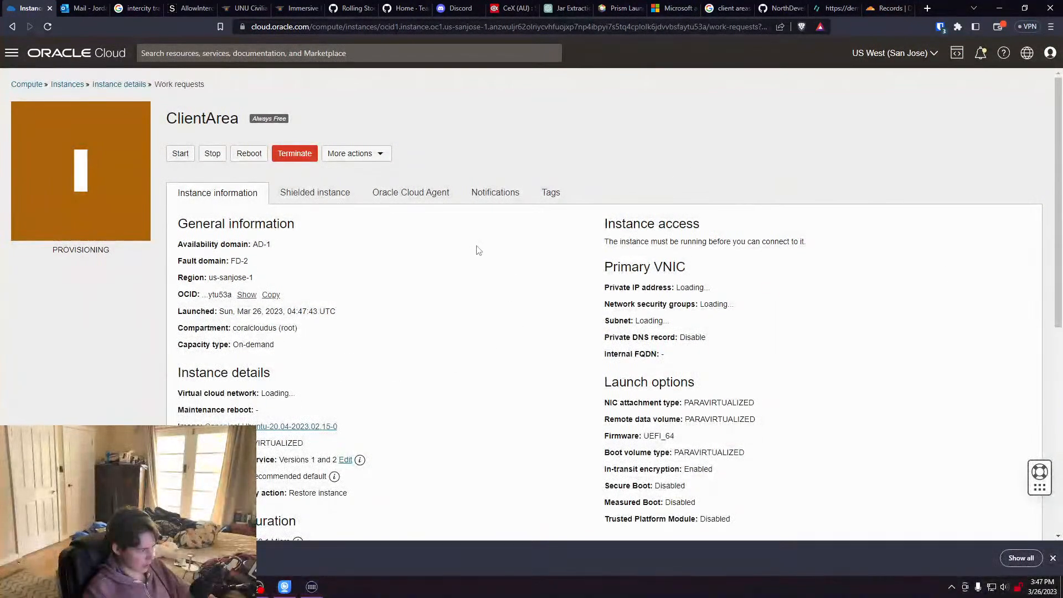
Switch to Termius and start a new SSH host labelled ClientArea, checking the Oracle Cloud page for its address
{"action": "key", "text": "alt+Tab"}
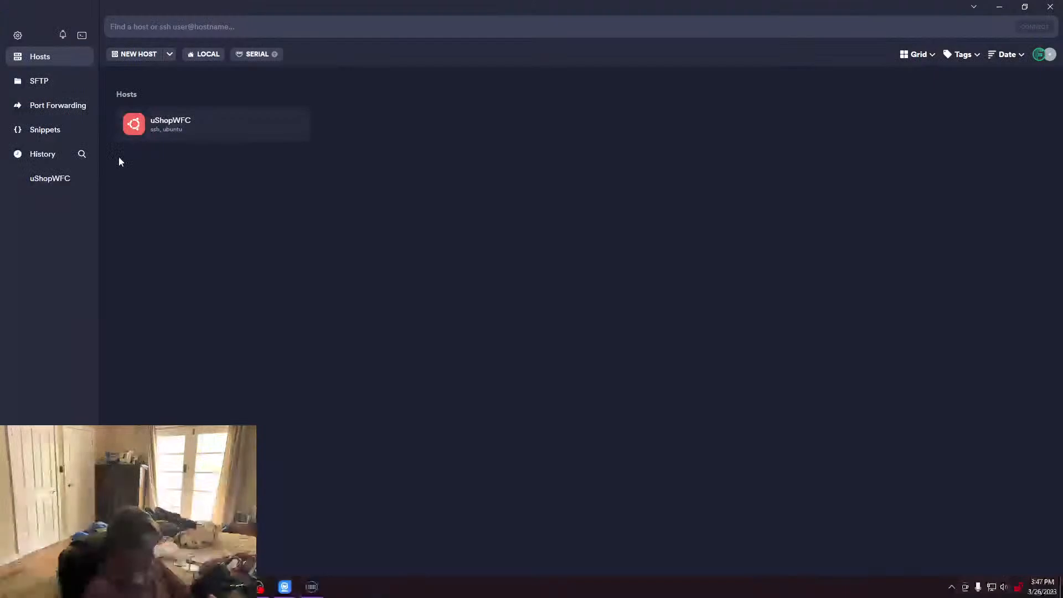
{"action": "left_click", "coordinate": [137, 54]}
{"action": "left_click", "coordinate": [958, 65]}
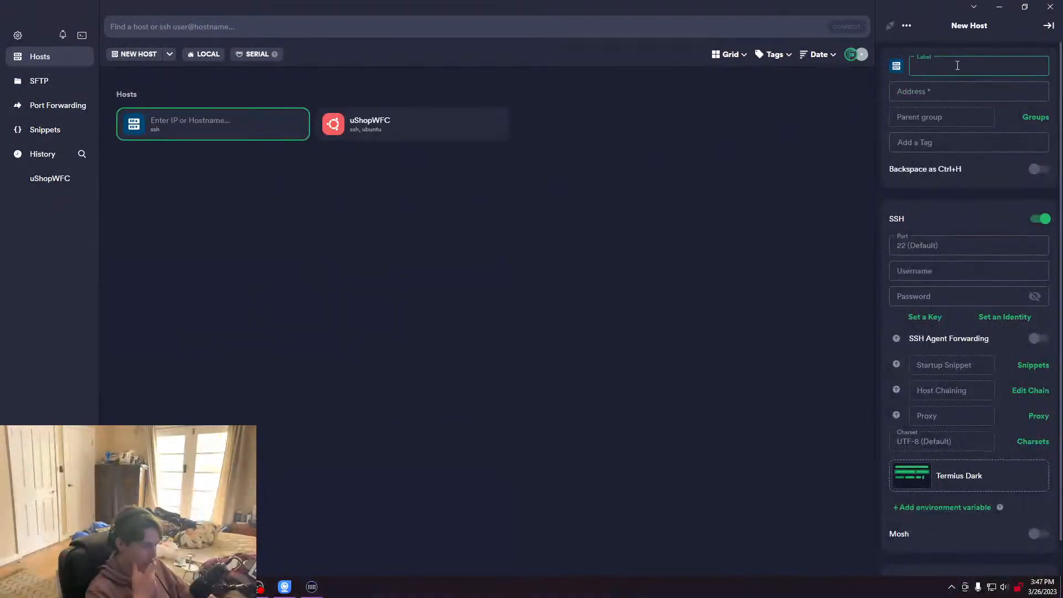
{"action": "type", "text": "ClientArea"}
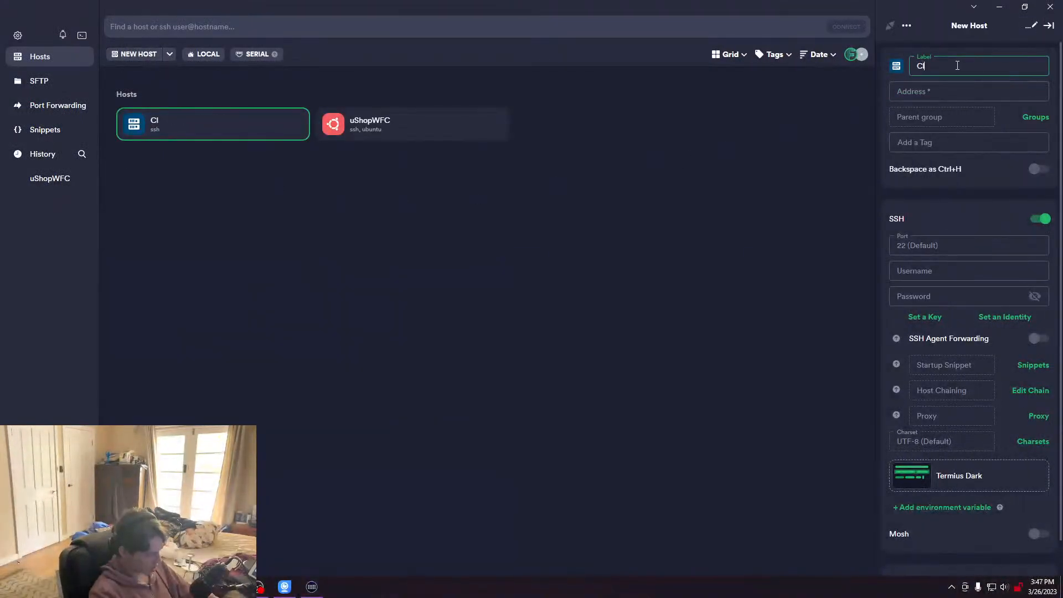
{"action": "left_click", "coordinate": [939, 92]}
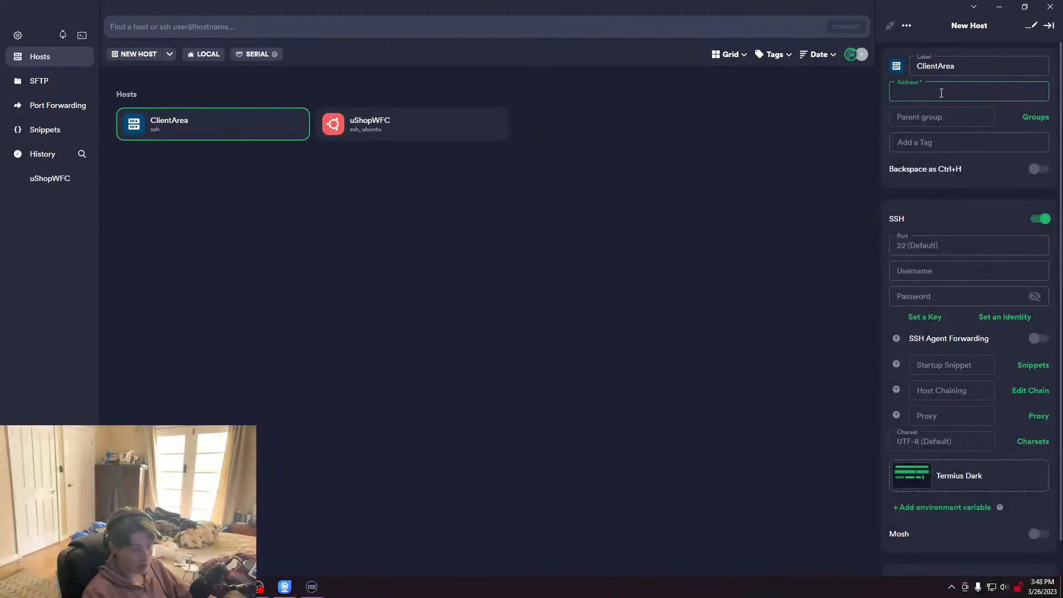
{"action": "key", "text": "alt+Tab"}
{"action": "key", "text": "alt+Tab"}
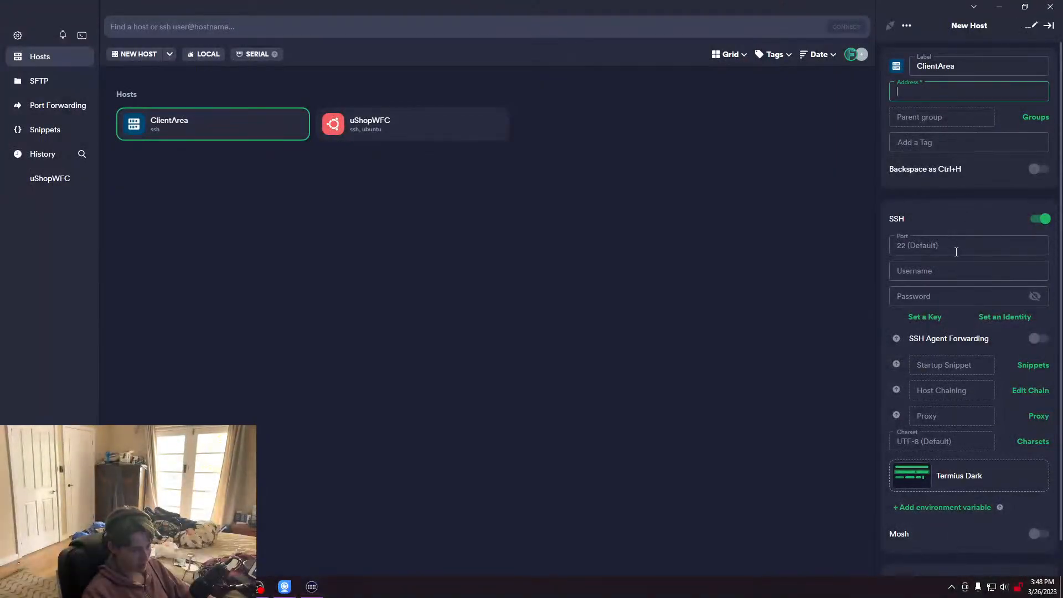
Set the ClientArea host's SSH port to 22 and its username to ubuntu
{"action": "left_click", "coordinate": [1012, 238]}
{"action": "type", "text": "22"}
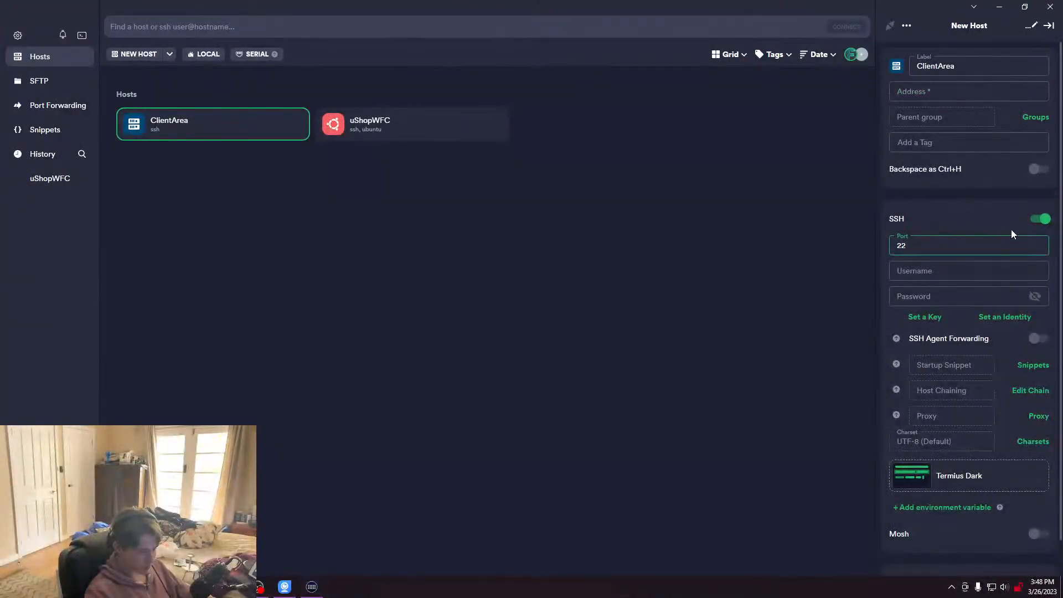
{"action": "key", "text": "Tab"}
{"action": "type", "text": "ubuntu"}
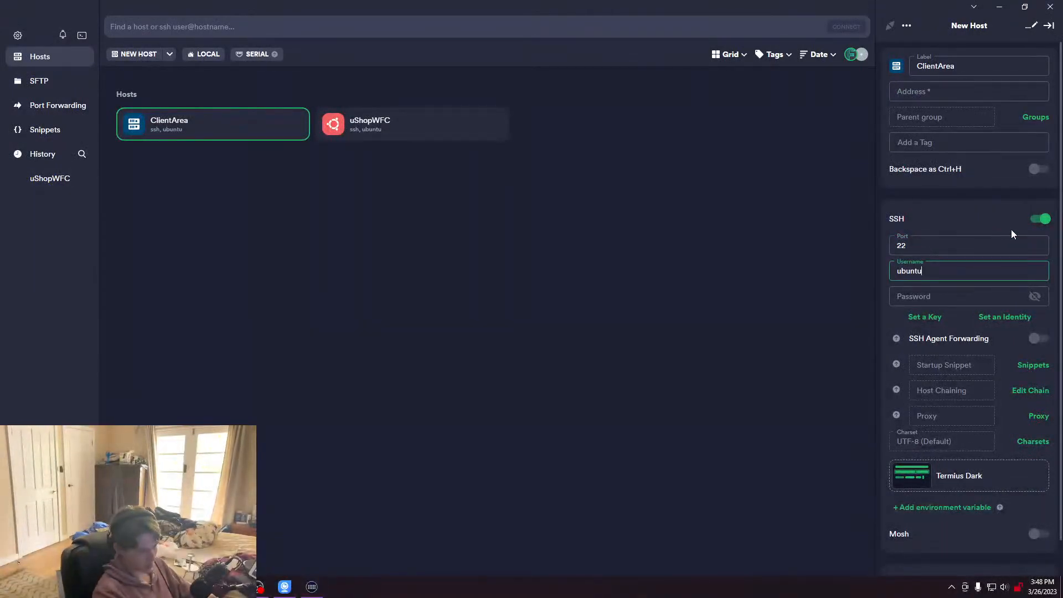
Import the private key file ssh-key-2023-03-26.key from Downloads as a new key and save it for the ClientArea host
{"action": "left_click", "coordinate": [928, 316]}
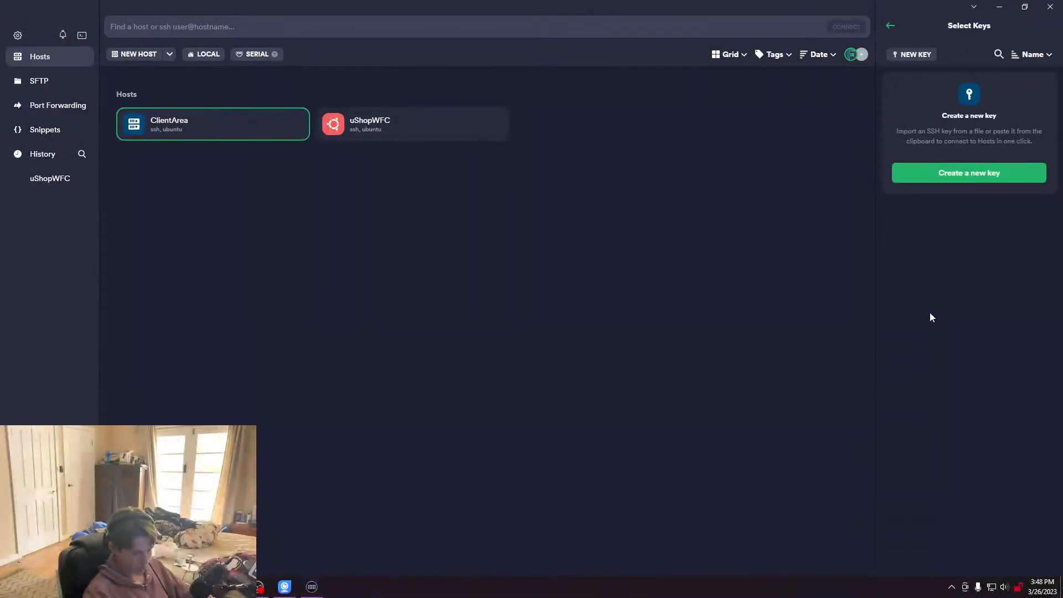
{"action": "left_click", "coordinate": [978, 184]}
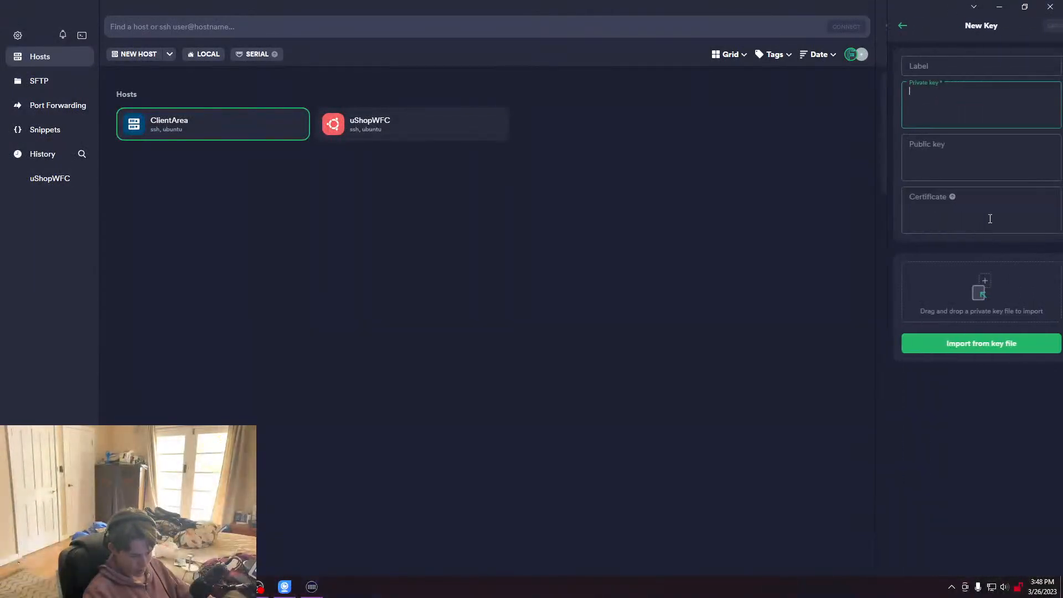
{"action": "left_click", "coordinate": [967, 343]}
{"action": "left_click", "coordinate": [81, 102]}
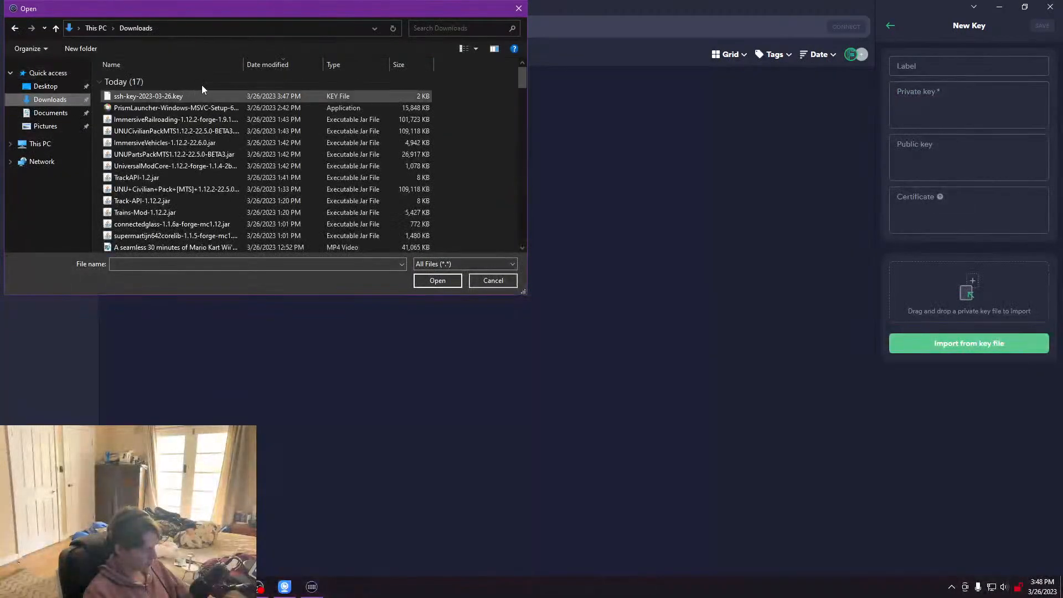
{"action": "double_click", "coordinate": [168, 98]}
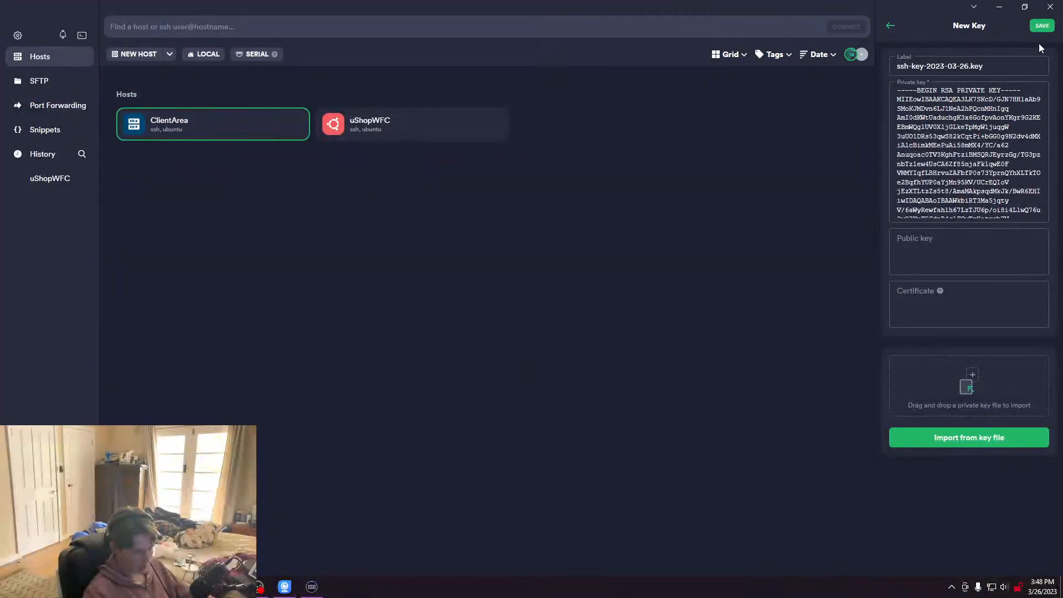
{"action": "left_click_drag", "start_coordinate": [898, 90], "coordinate": [962, 134]}
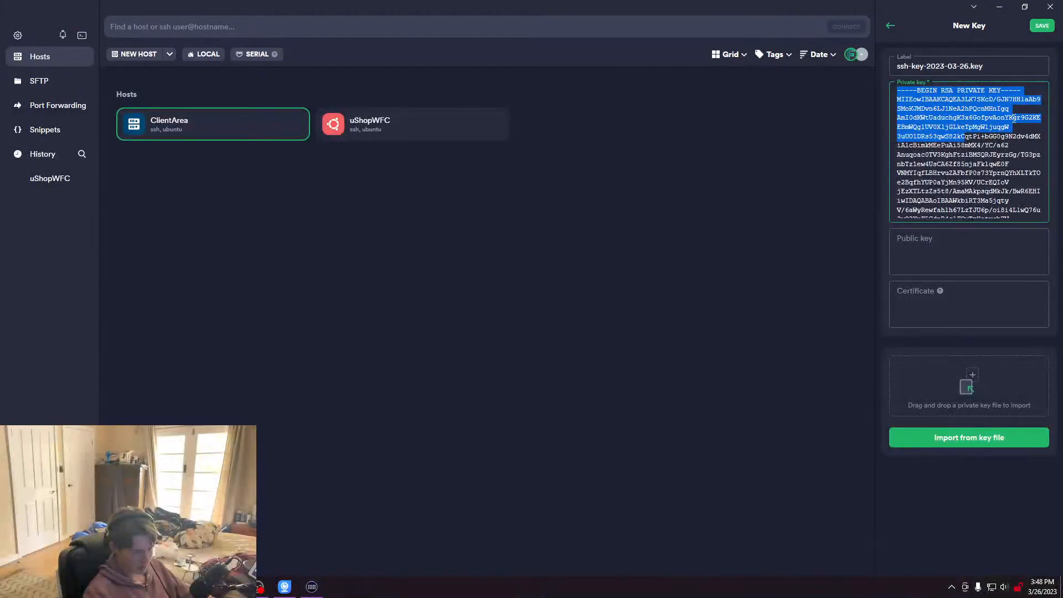
{"action": "left_click", "coordinate": [1001, 155]}
{"action": "left_click", "coordinate": [1043, 26]}
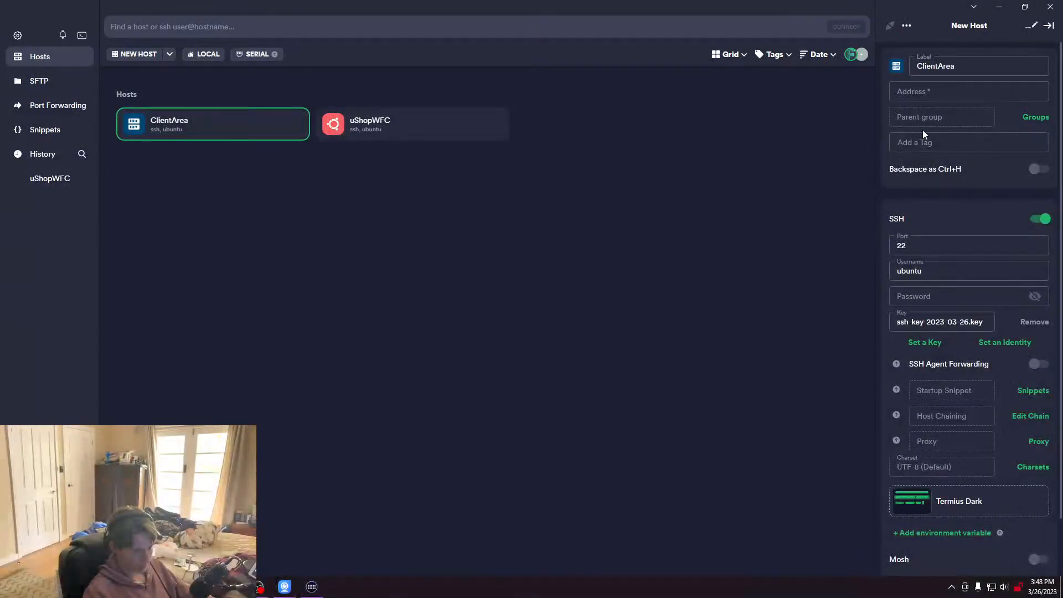
{"action": "left_click", "coordinate": [985, 324]}
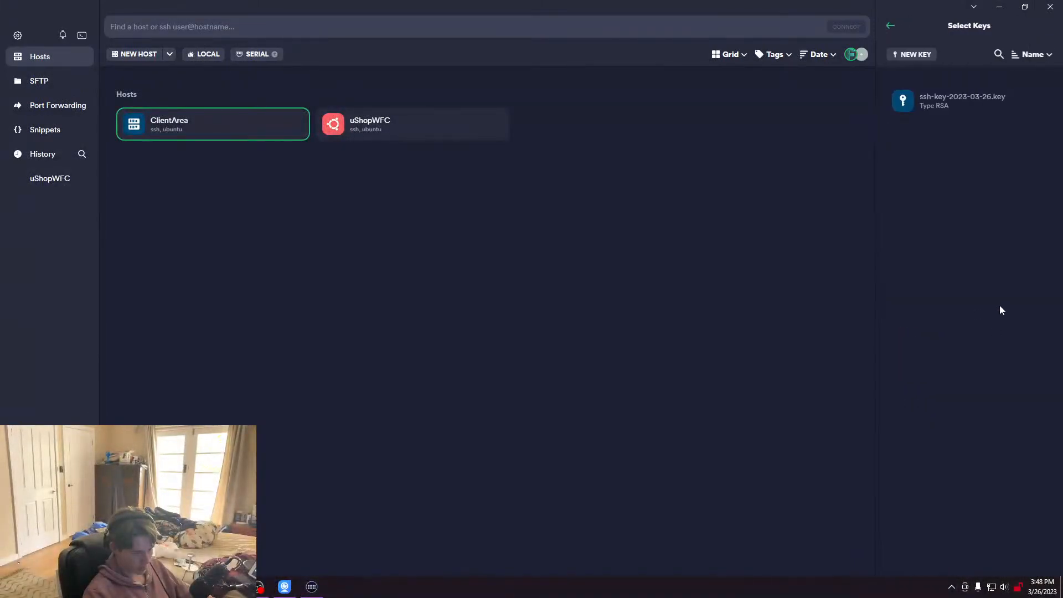
{"action": "left_click", "coordinate": [892, 23]}
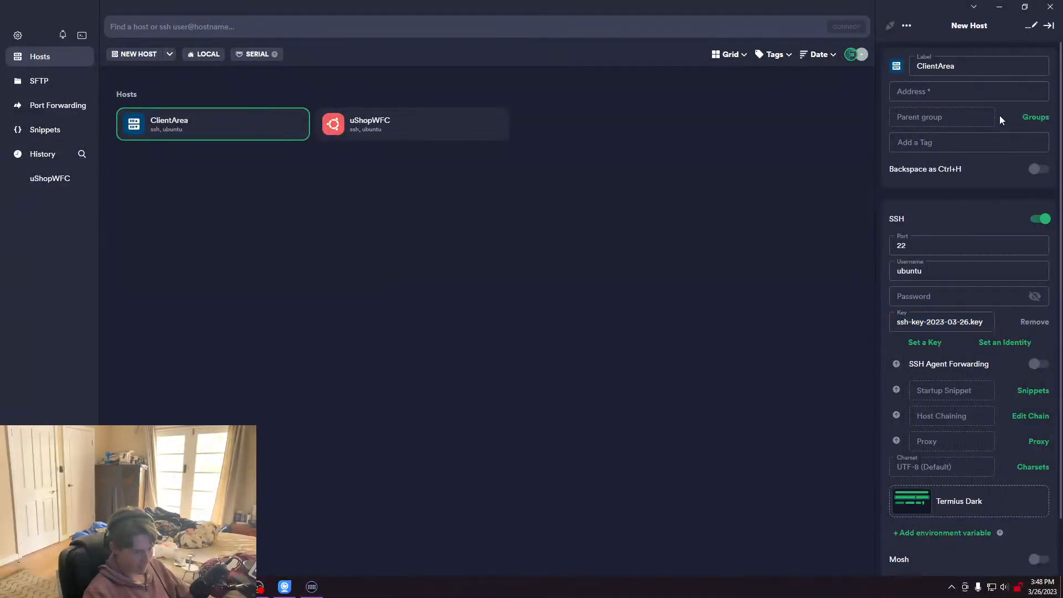
Copy the instance's public IP address 129.159.35.254 from Oracle Cloud into the Termius host's address and close the host editor
{"action": "left_click", "coordinate": [972, 88]}
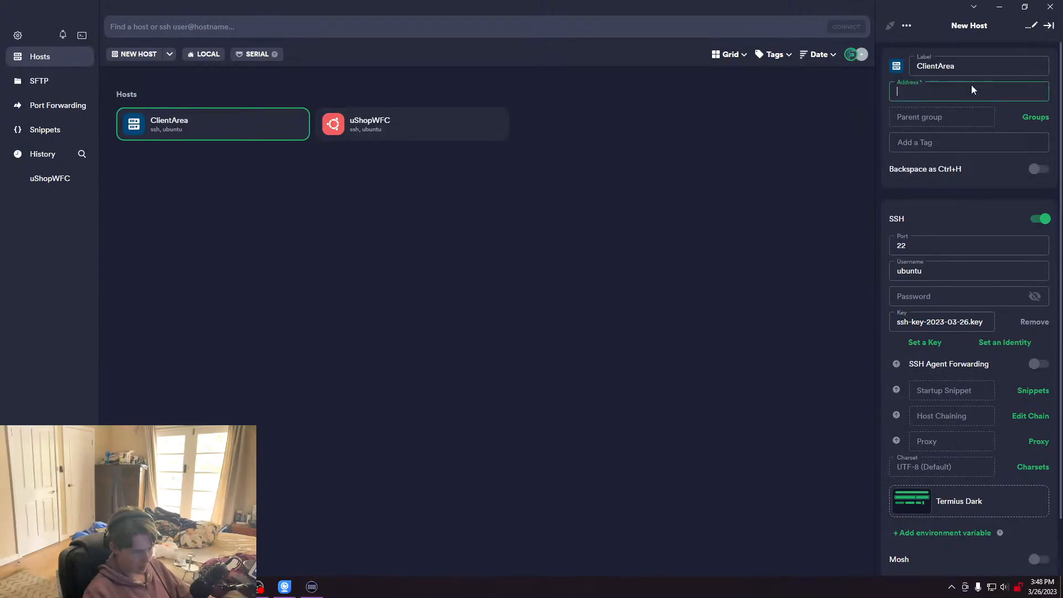
{"action": "key", "text": "alt+Tab"}
{"action": "left_click_drag", "start_coordinate": [674, 262], "coordinate": [716, 262]}
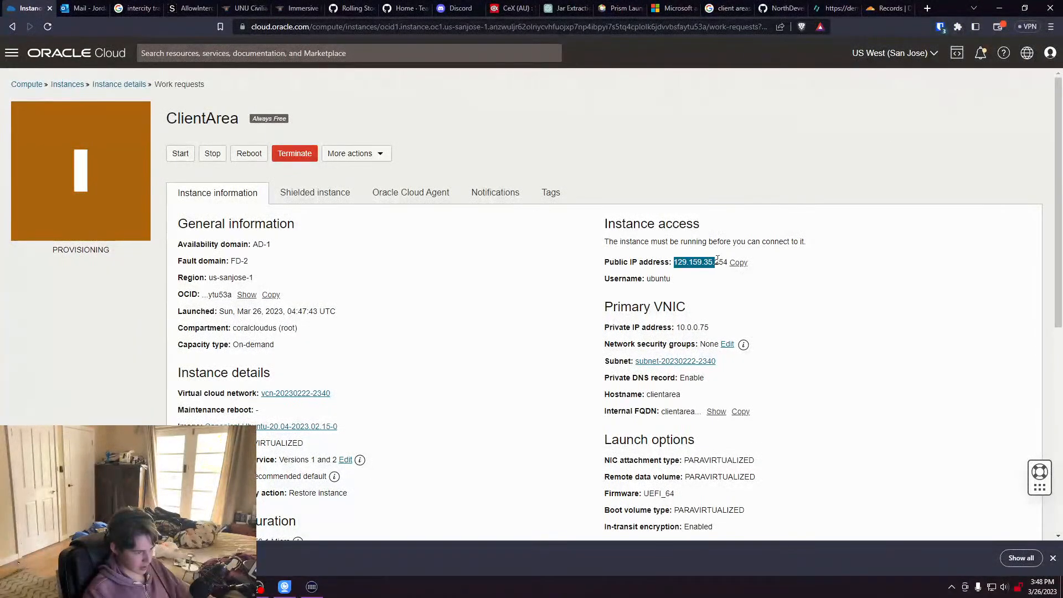
{"action": "left_click", "coordinate": [739, 263]}
{"action": "key", "text": "alt+Tab"}
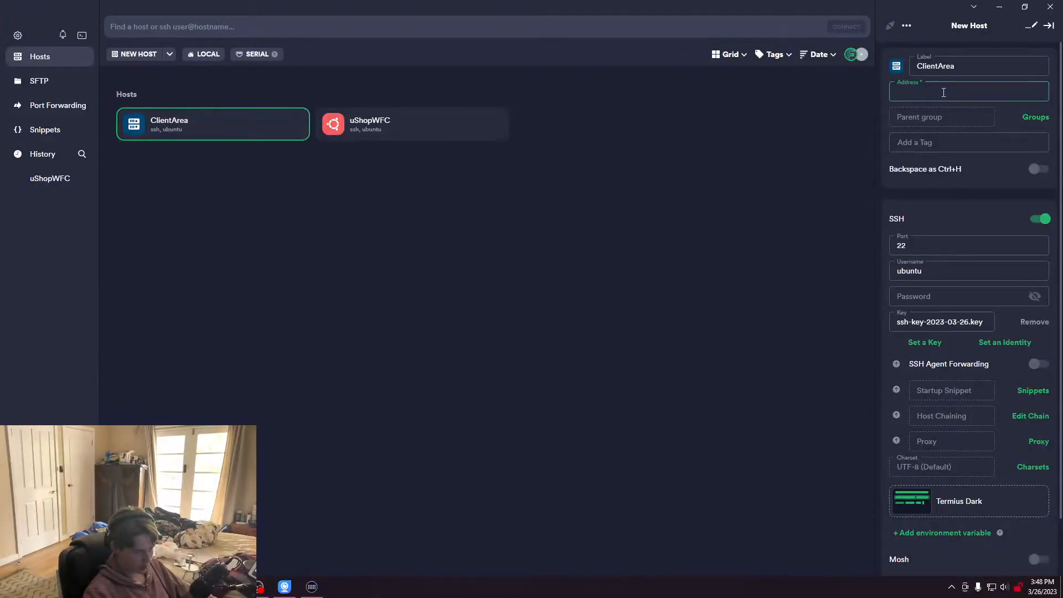
{"action": "key", "text": "ctrl+v"}
{"action": "left_click", "coordinate": [1049, 26]}
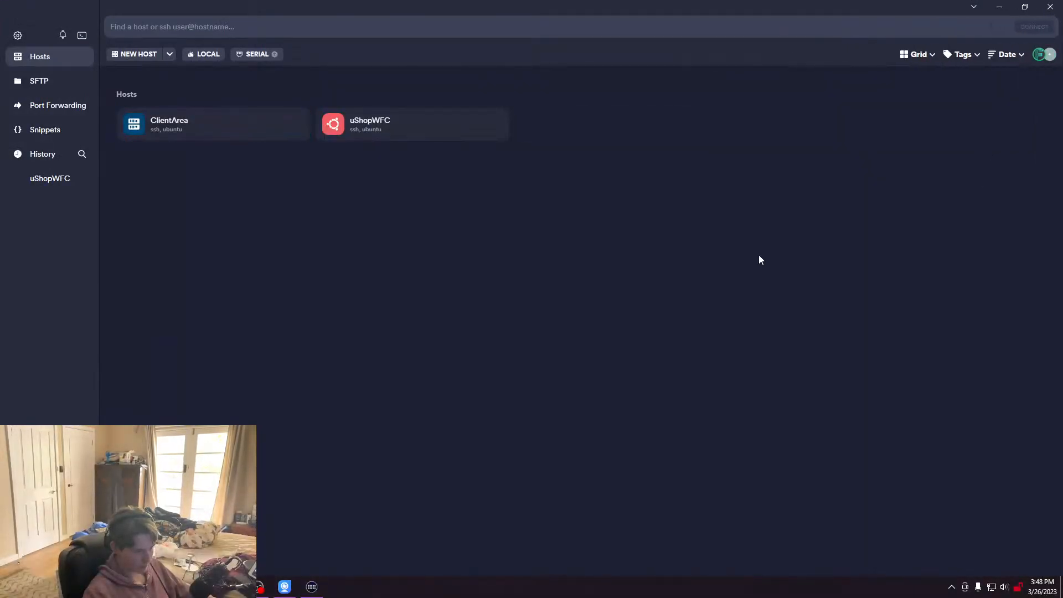
Check the ClientArea instance's provisioning status in Oracle Cloud and return to Termius
{"action": "key", "text": "alt+Tab"}
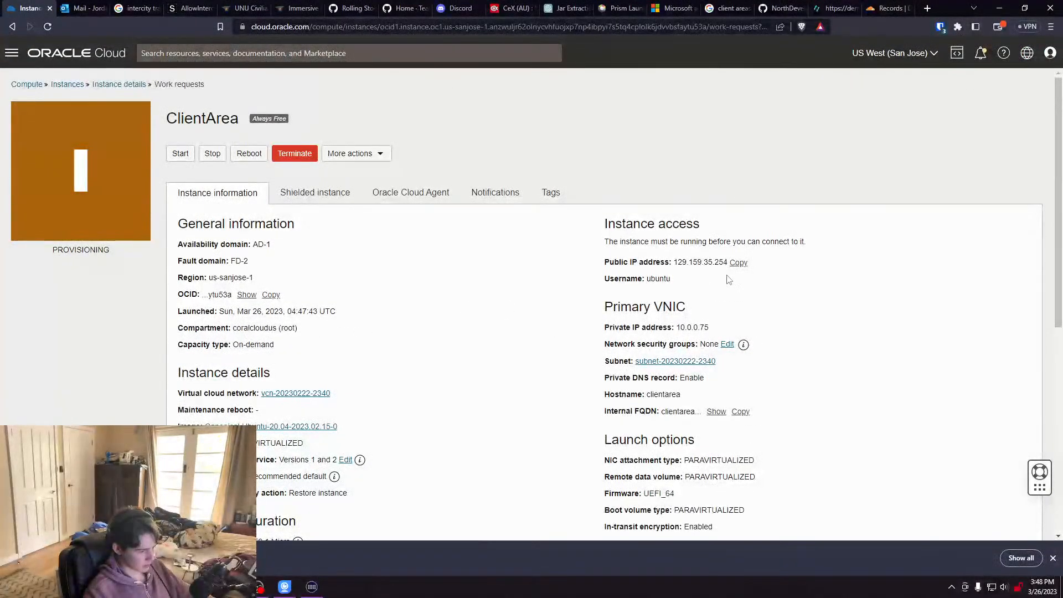
{"action": "double_click", "coordinate": [78, 250]}
{"action": "key", "text": "alt+Tab"}
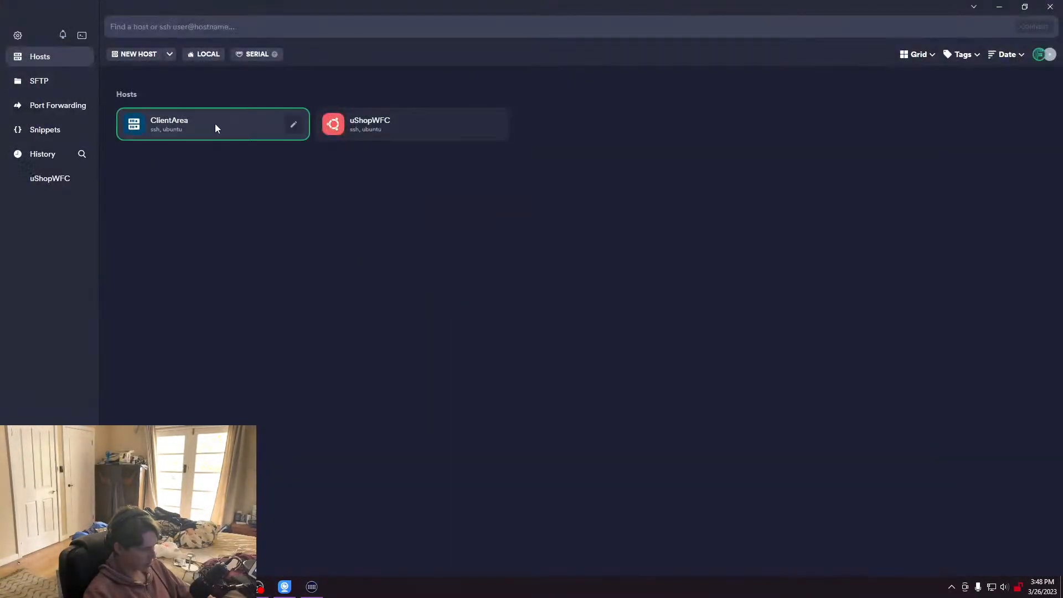
Try connecting to the ClientArea host, check the connection log, and close the attempt
{"action": "double_click", "coordinate": [215, 124]}
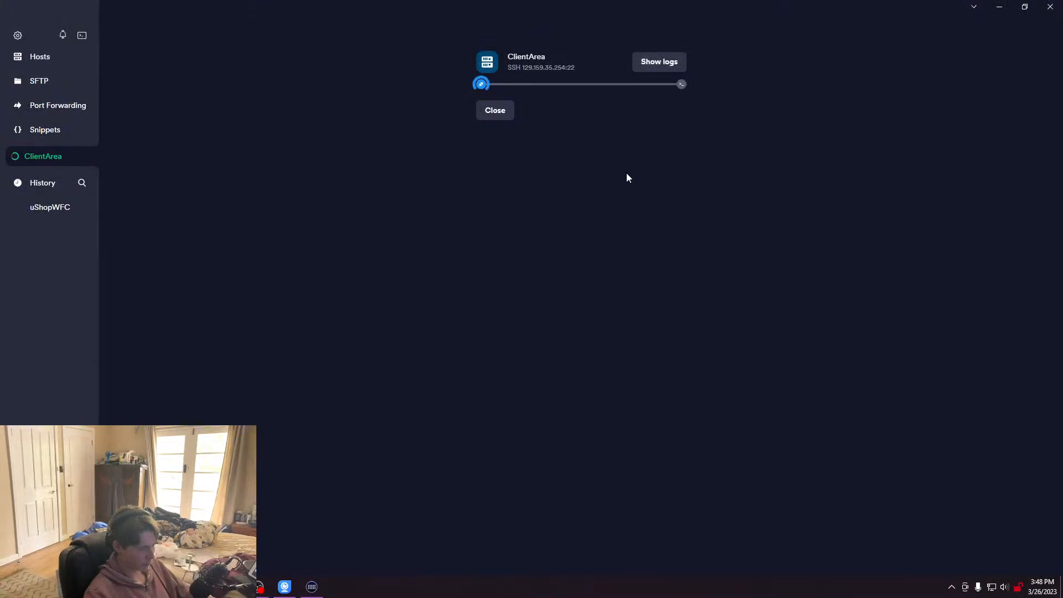
{"action": "left_click", "coordinate": [656, 63]}
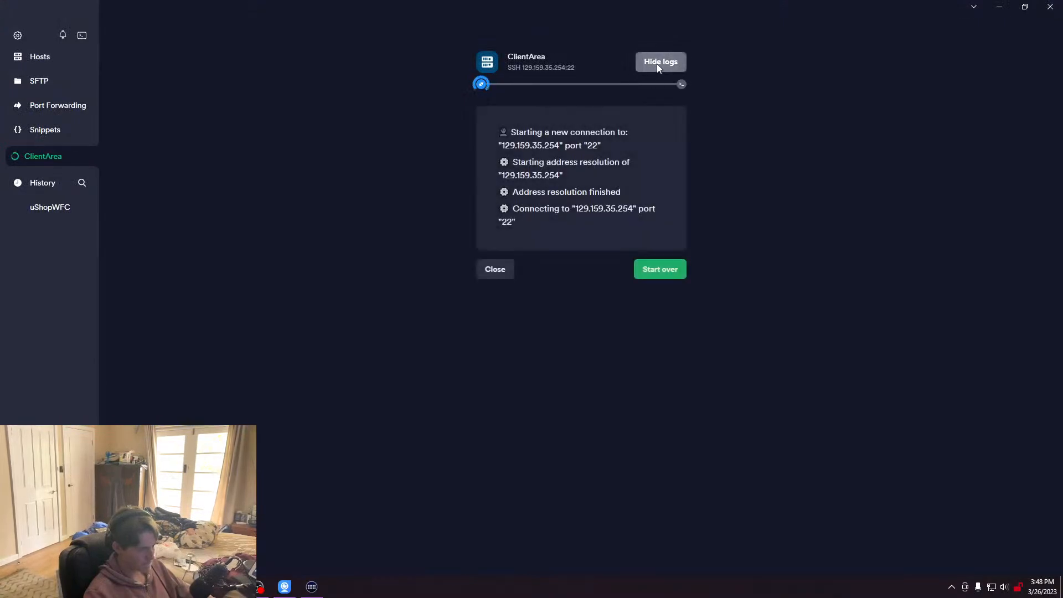
{"action": "left_click", "coordinate": [664, 63]}
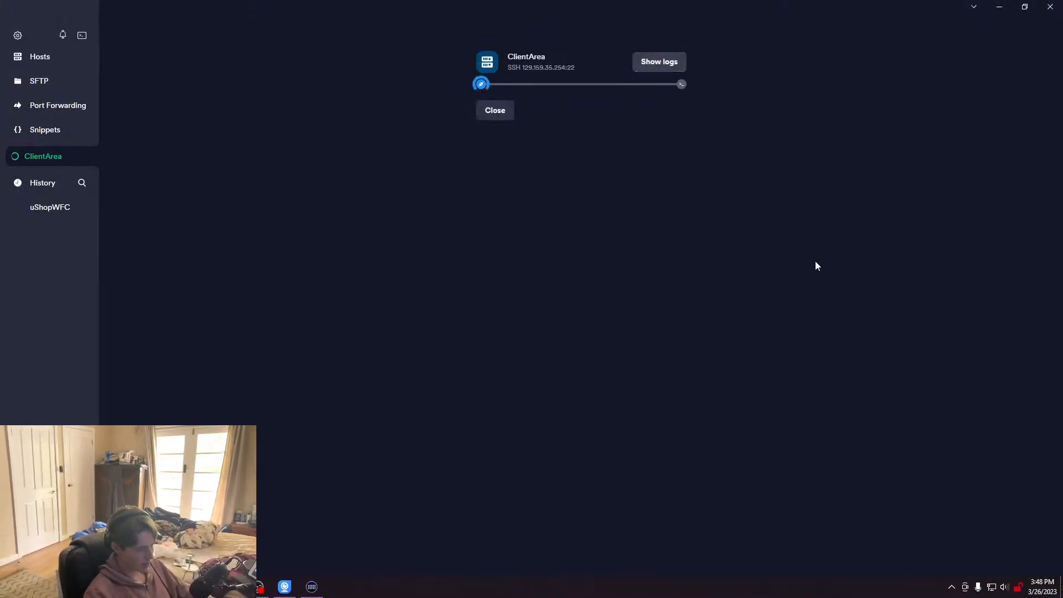
{"action": "left_click", "coordinate": [506, 114]}
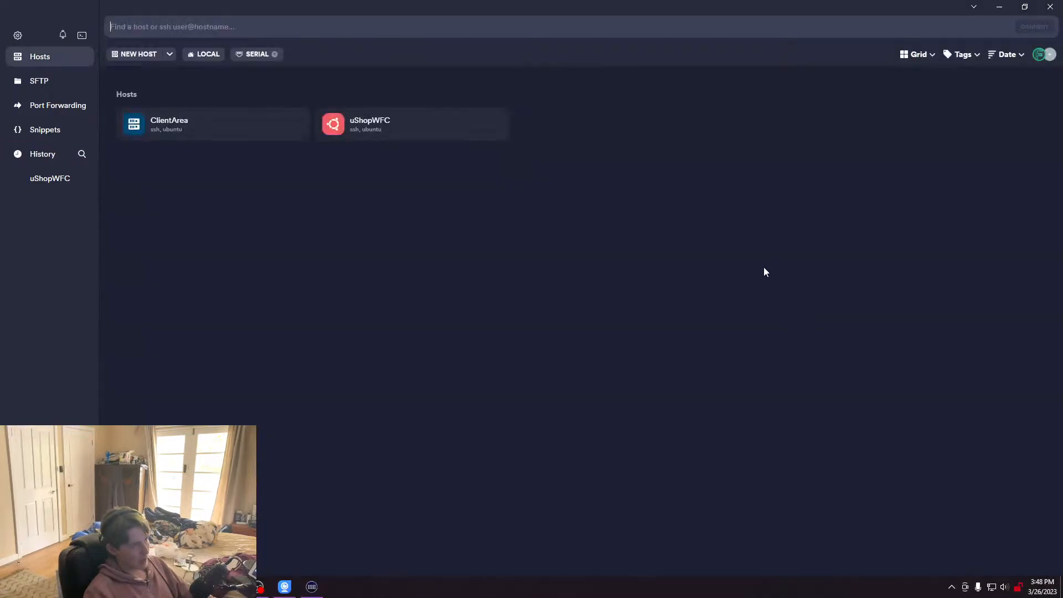
Start another connection to the ClientArea host and follow its connection log
{"action": "double_click", "coordinate": [221, 128]}
{"action": "left_click", "coordinate": [668, 64]}
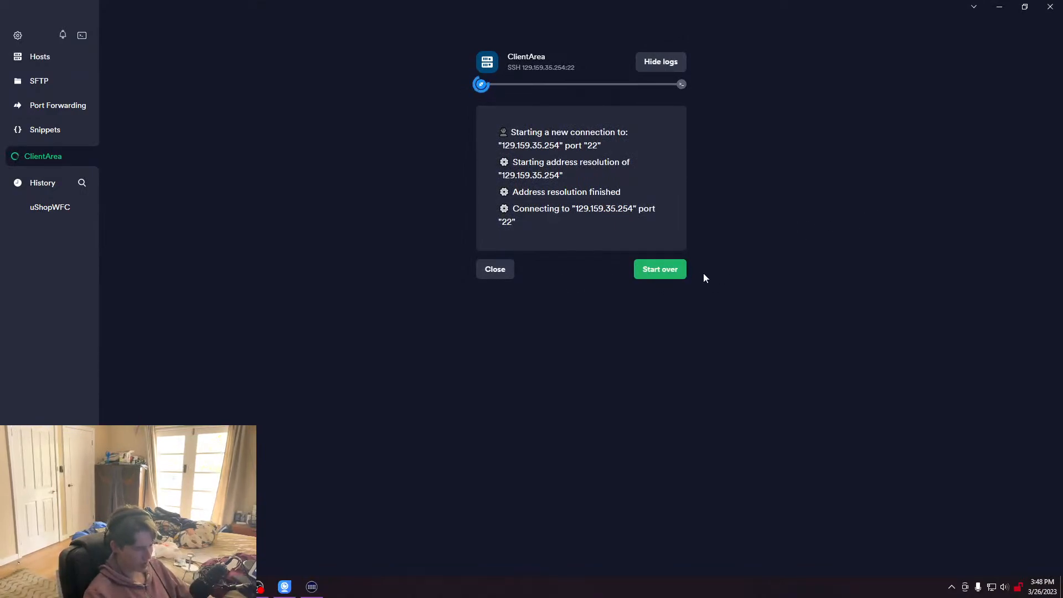
{"action": "left_click", "coordinate": [671, 64]}
{"action": "left_click", "coordinate": [672, 66]}
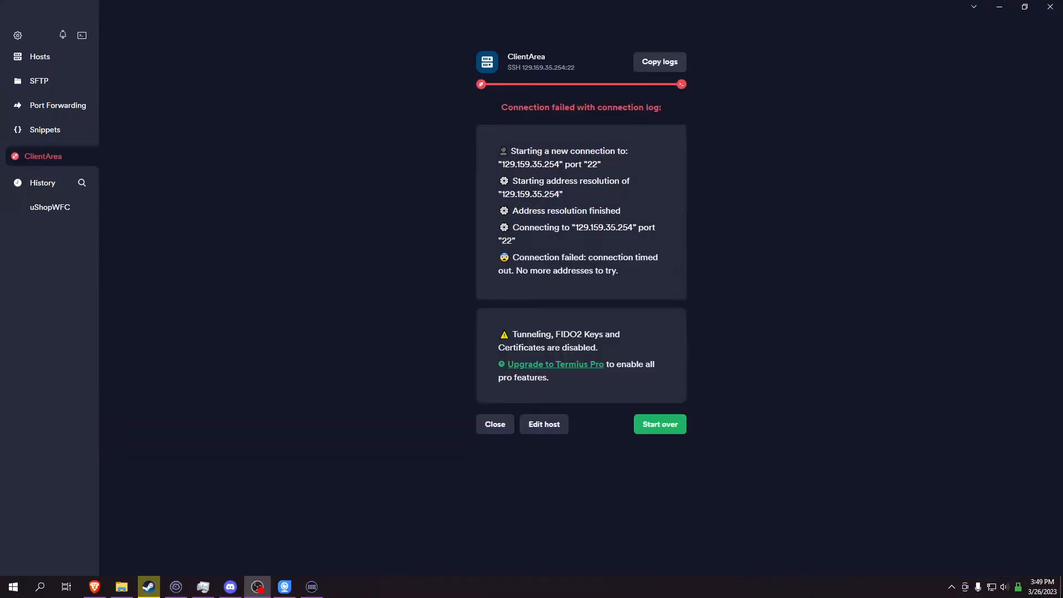
Open Mullvad VPN, review its VPN settings and connection status, and close it
{"action": "left_click", "coordinate": [1018, 587]}
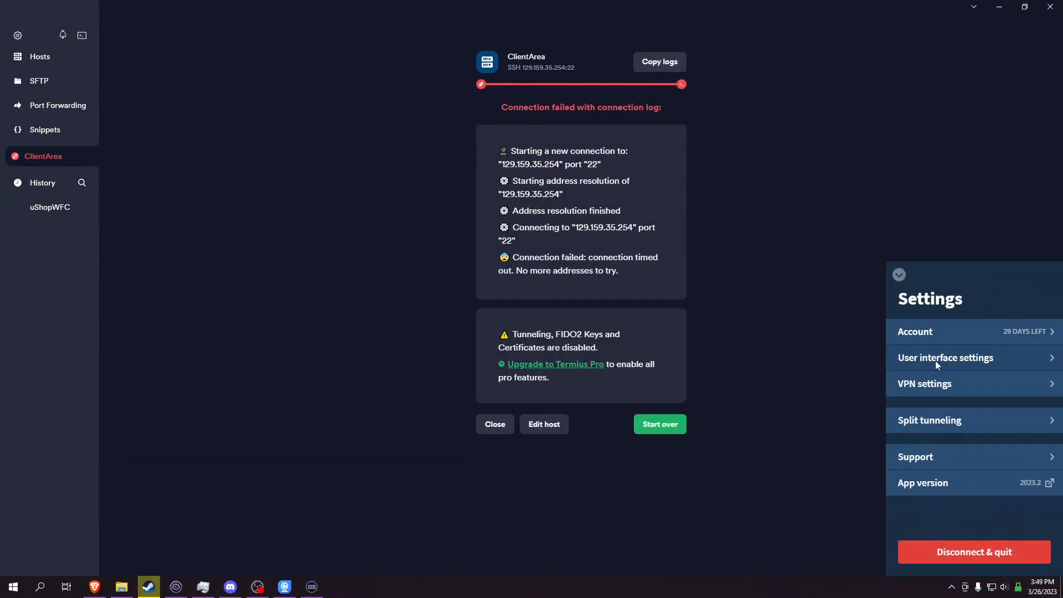
{"action": "left_click", "coordinate": [949, 385]}
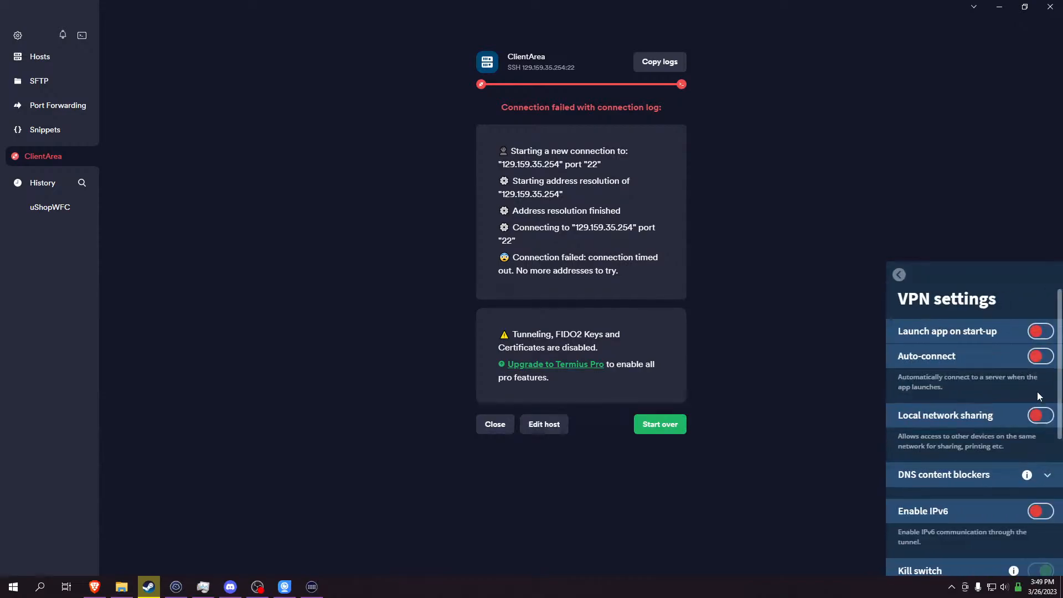
{"action": "left_click", "coordinate": [899, 274]}
{"action": "left_click", "coordinate": [904, 272]}
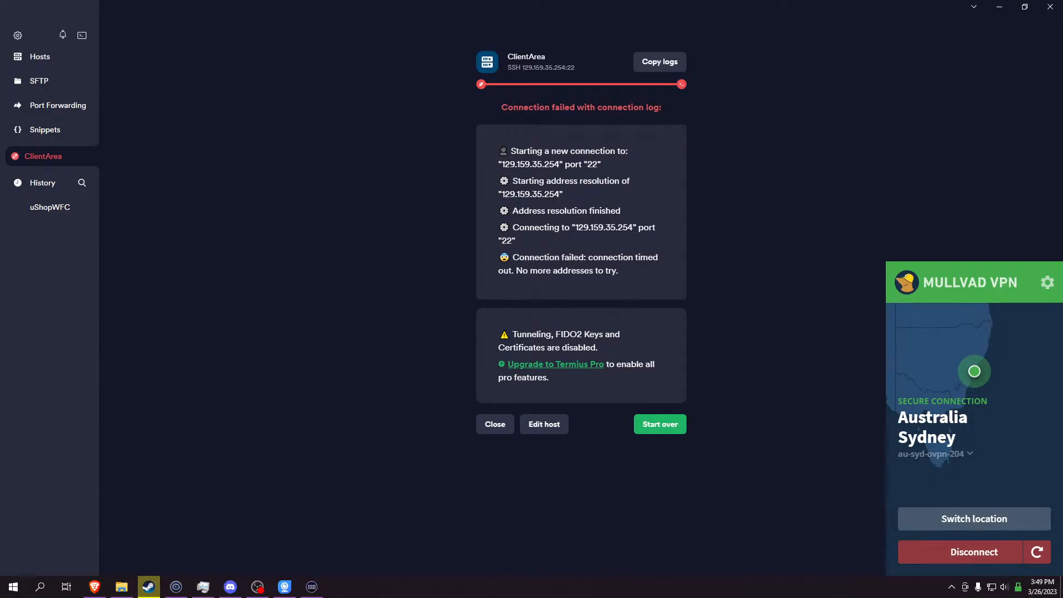
{"action": "left_click", "coordinate": [848, 165]}
Restart the ClientArea connection and add the server's fingerprint to the known hosts
{"action": "left_click", "coordinate": [665, 424]}
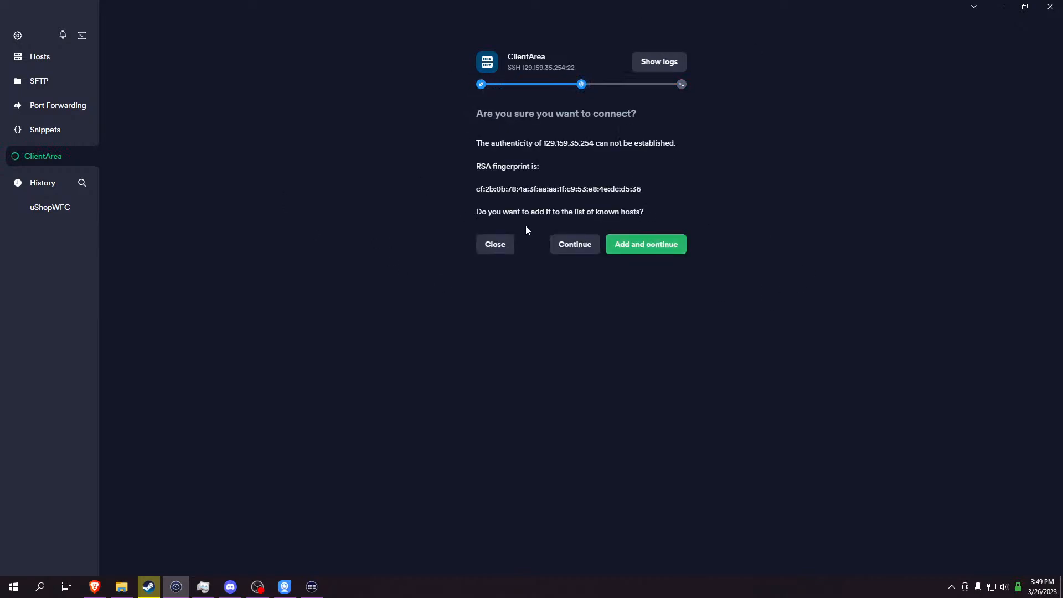
{"action": "left_click", "coordinate": [640, 241]}
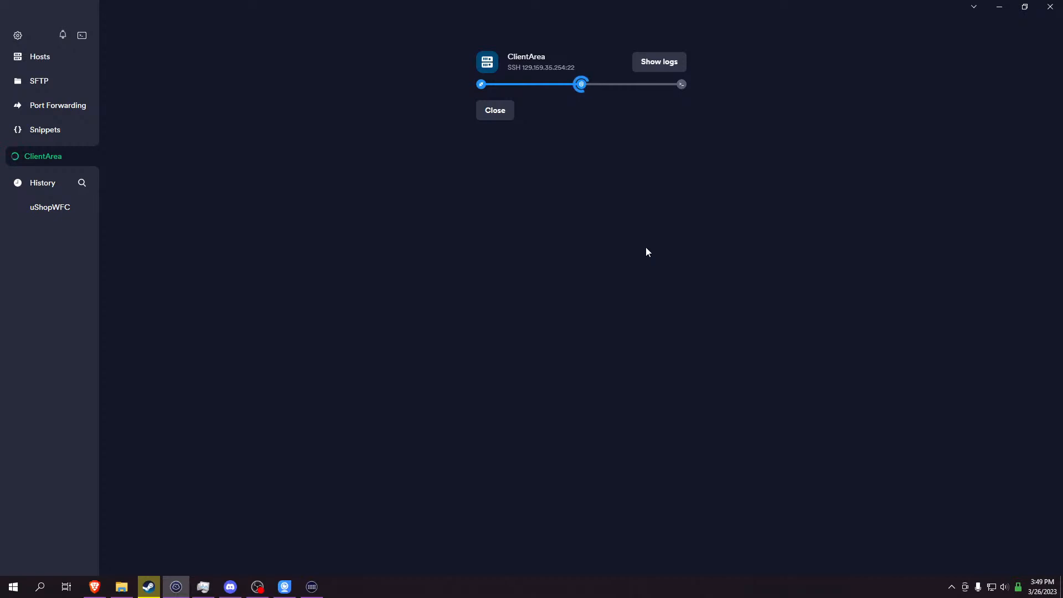
{"action": "left_click", "coordinate": [681, 62]}
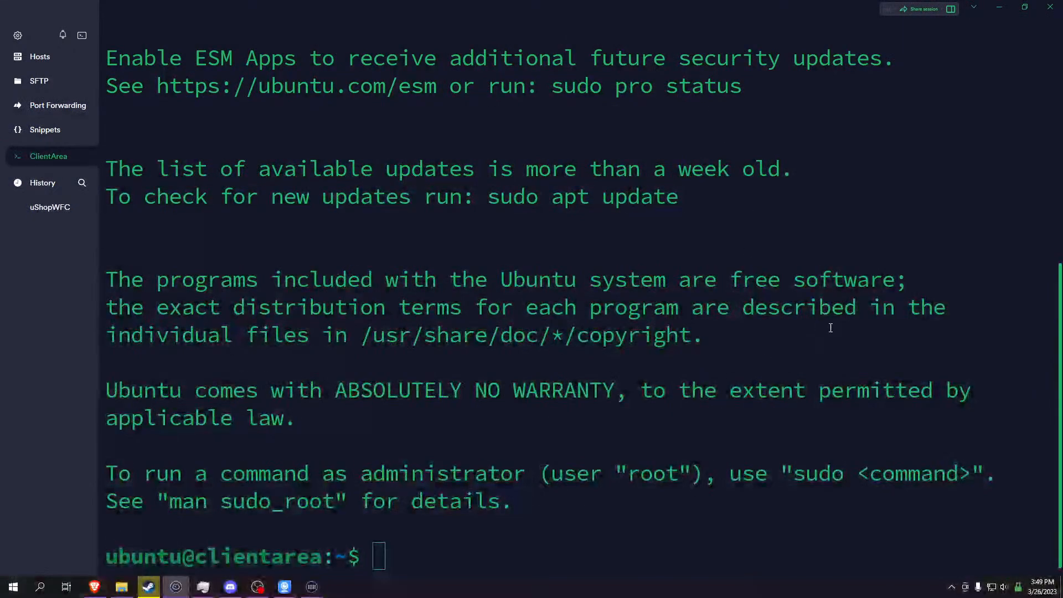
Reduce the text size of the ClientArea terminal by several levels
{"action": "key", "text": "ctrl+minus"}
{"action": "key", "text": "ctrl+minus"}
{"action": "key", "text": "ctrl+minus"}
{"action": "key", "text": "ctrl+minus"}
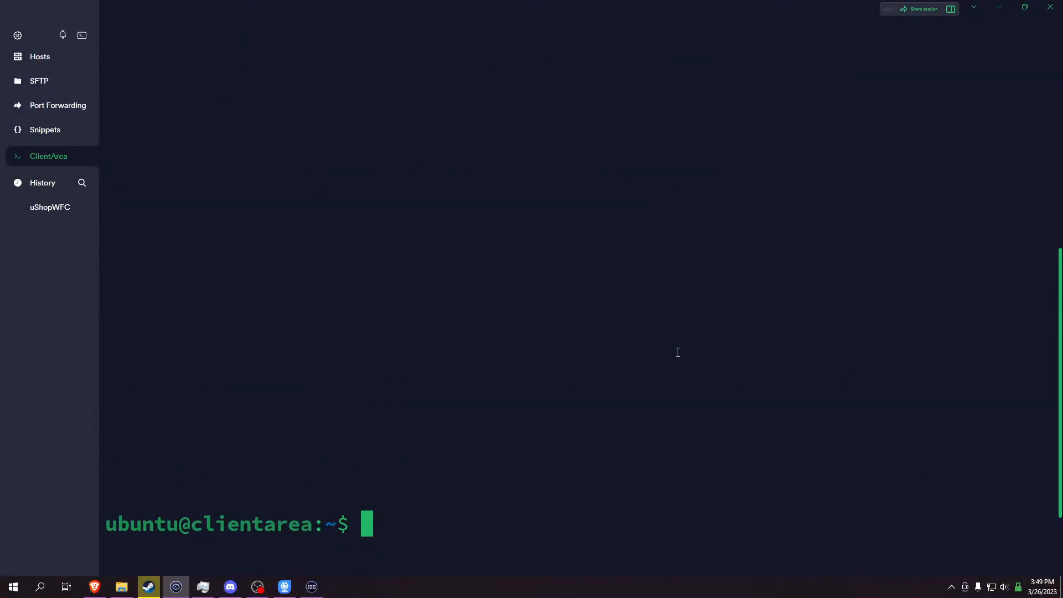
{"action": "key", "text": "ctrl+minus"}
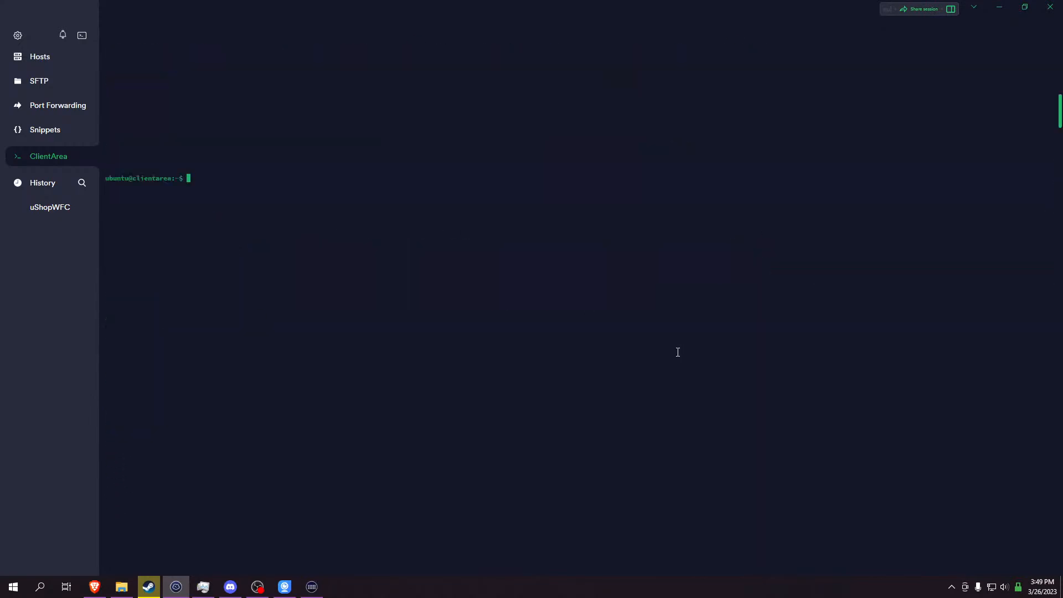
Enlarge the ClientArea terminal text by several levels and fine-tune it to a slightly smaller readable size
{"action": "key", "text": "ctrl+plus"}
{"action": "key", "text": "ctrl+plus"}
{"action": "key", "text": "ctrl+plus"}
{"action": "key", "text": "ctrl+plus"}
{"action": "key", "text": "ctrl+plus"}
{"action": "key", "text": "ctrl+plus"}
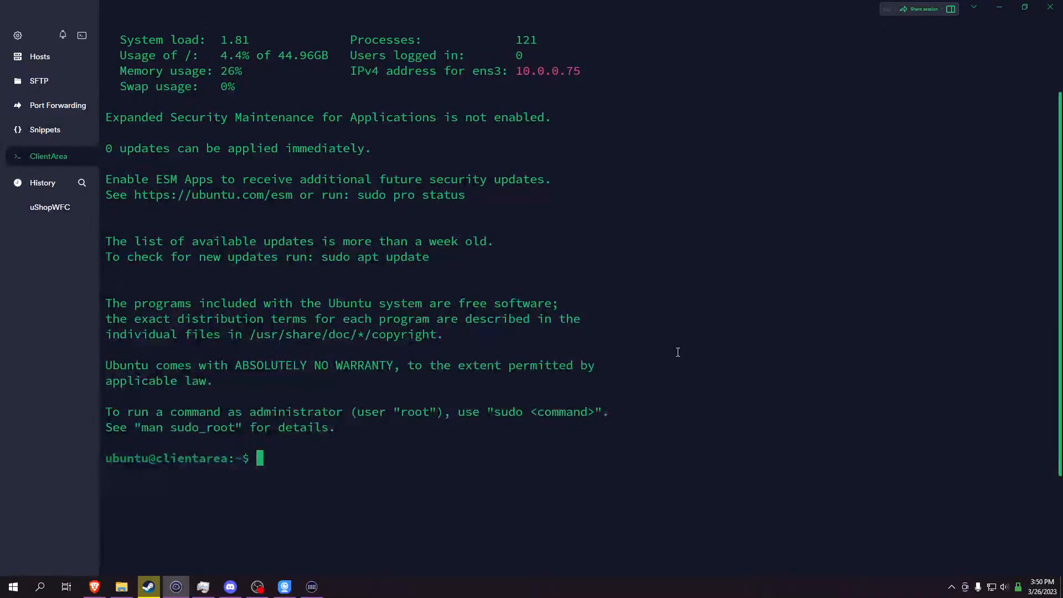
{"action": "key", "text": "ctrl+minus"}
{"action": "key", "text": "ctrl+minus"}
{"action": "key", "text": "ctrl+minus"}
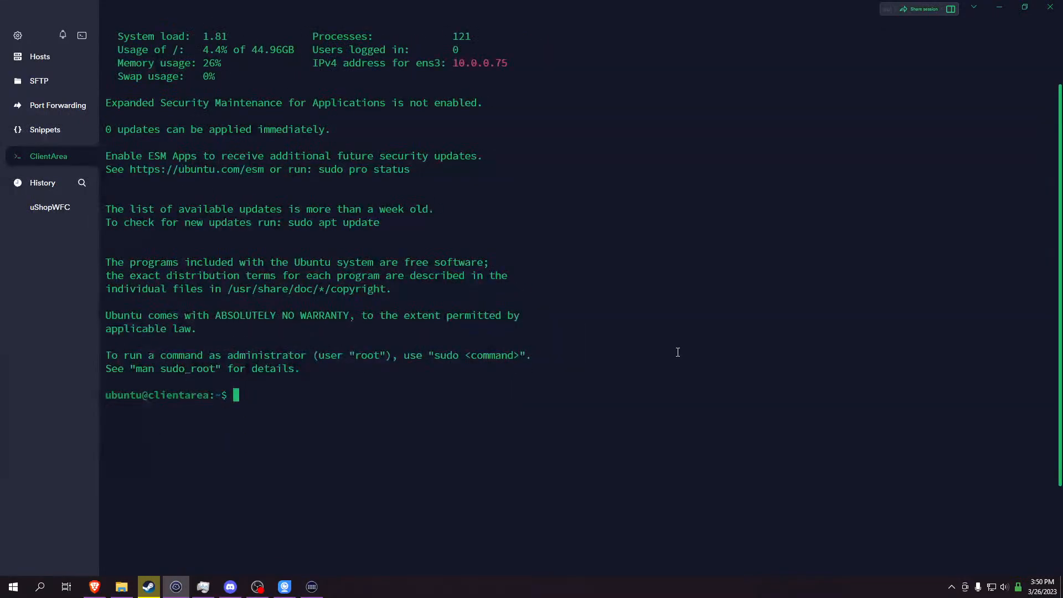
Open a root shell with sudo -i on the ClientArea server and clear the terminal
{"action": "type", "text": "sudo -i"}
{"action": "key", "text": "Return"}
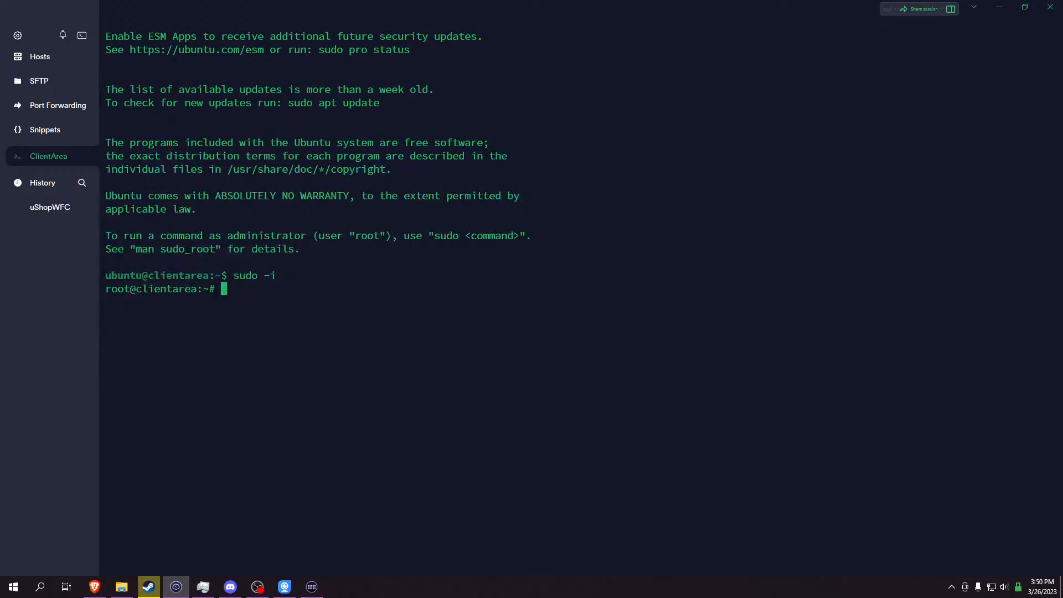
{"action": "key", "text": "alt+Tab"}
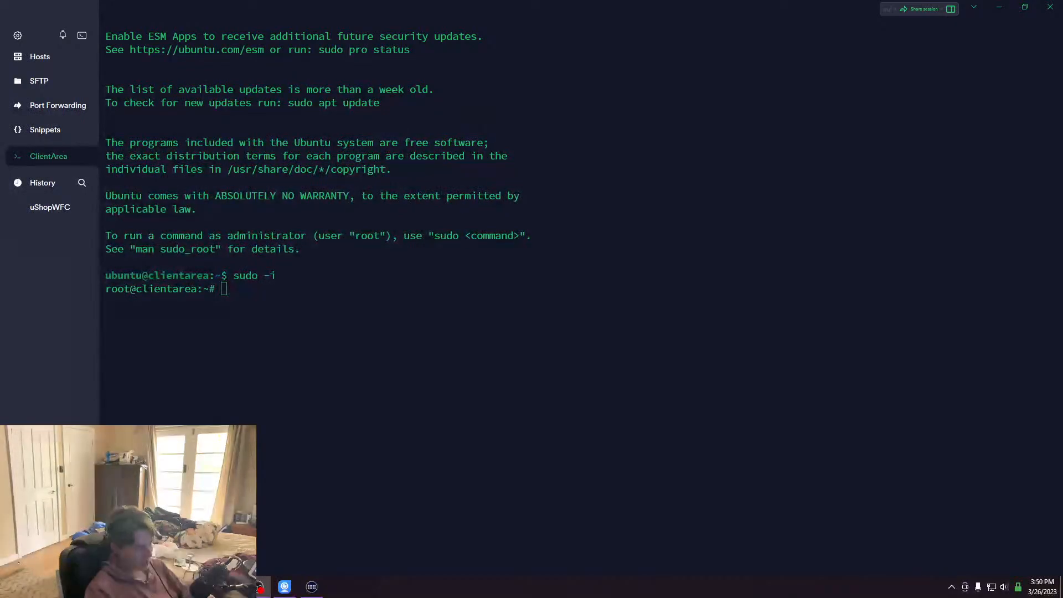
{"action": "left_click", "coordinate": [419, 313]}
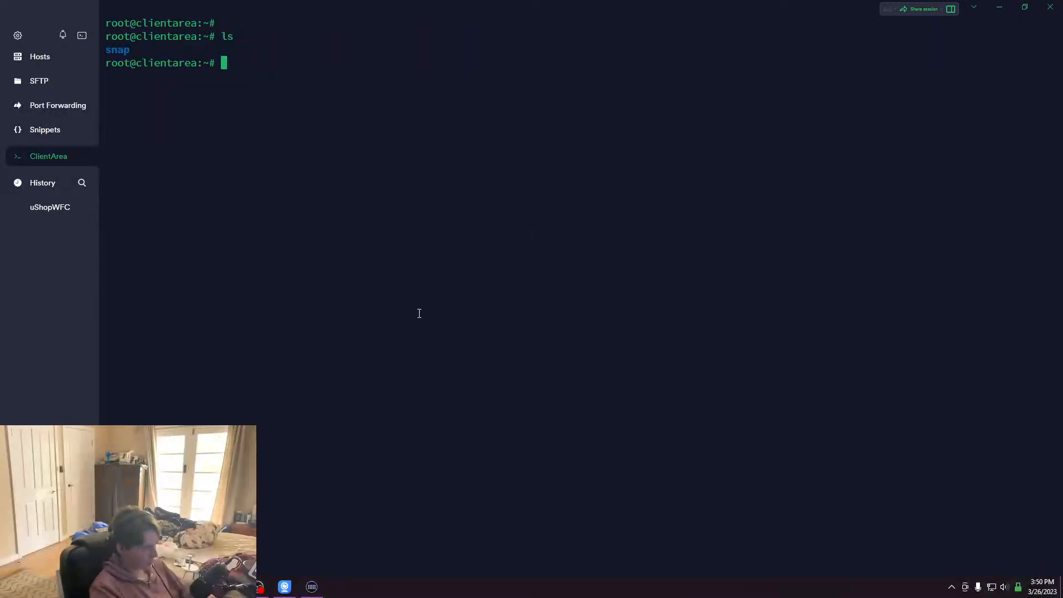
{"action": "type", "text": "clear"}
{"action": "key", "text": "Return"}
{"action": "key", "text": "Return"}
Switch to the browser, dismiss the Oracle Cloud error and reload the San Jose instances list
{"action": "key", "text": "alt+Tab"}
{"action": "key", "text": "Tab"}
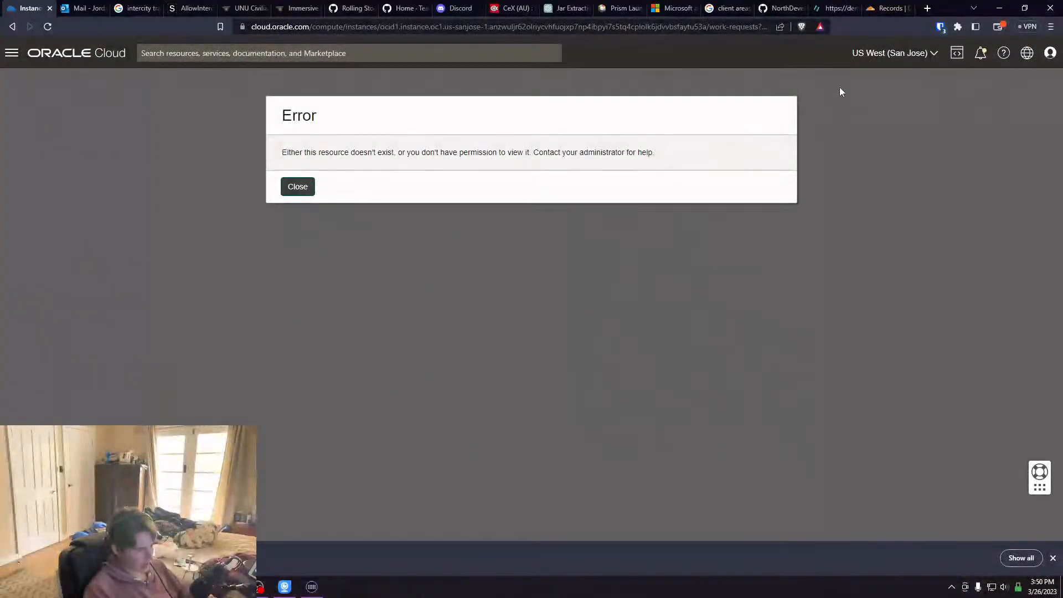
{"action": "left_click", "coordinate": [292, 187]}
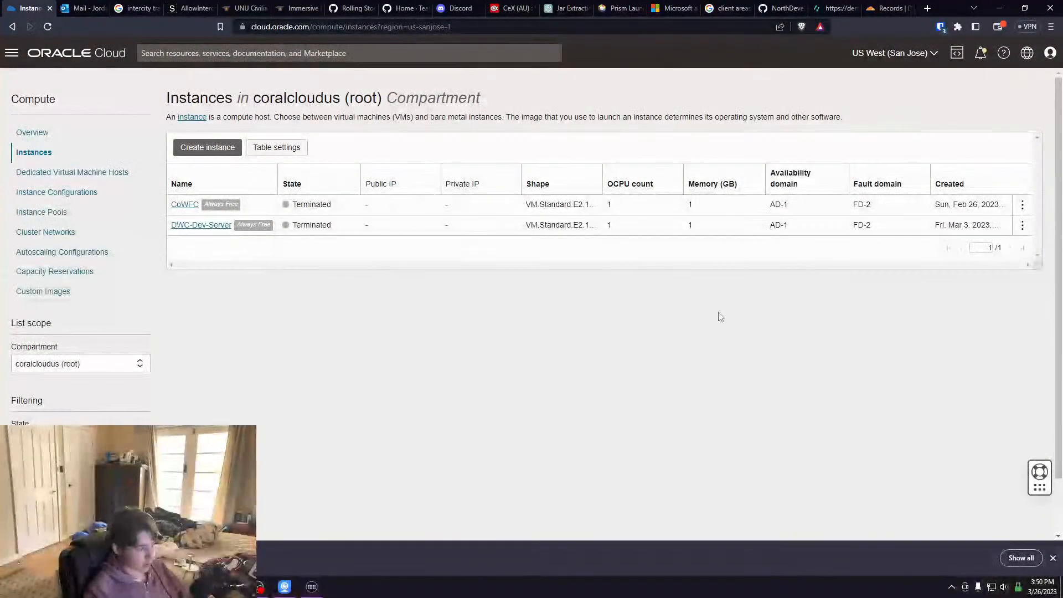
{"action": "key", "text": "F5"}
Close the demo site's tab and examine the pm2 instructions under Fast implementation in the NorthClient README
{"action": "left_click", "coordinate": [782, 9]}
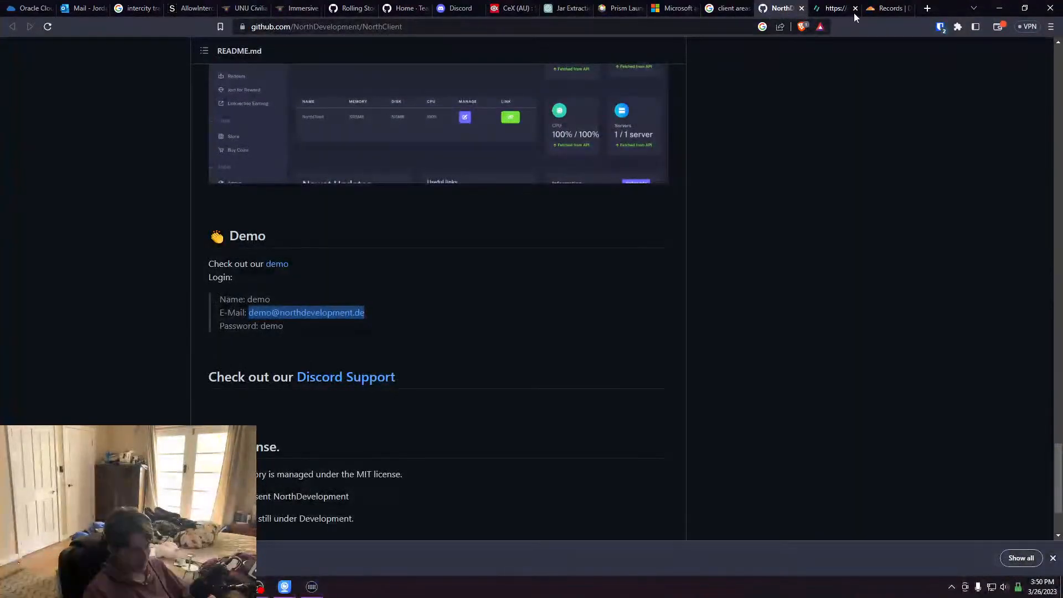
{"action": "left_click", "coordinate": [854, 8]}
{"action": "scroll", "coordinate": [766, 387], "scroll_direction": "up", "scroll_amount": 5}
{"action": "scroll", "coordinate": [748, 404], "scroll_direction": "up", "scroll_amount": 20}
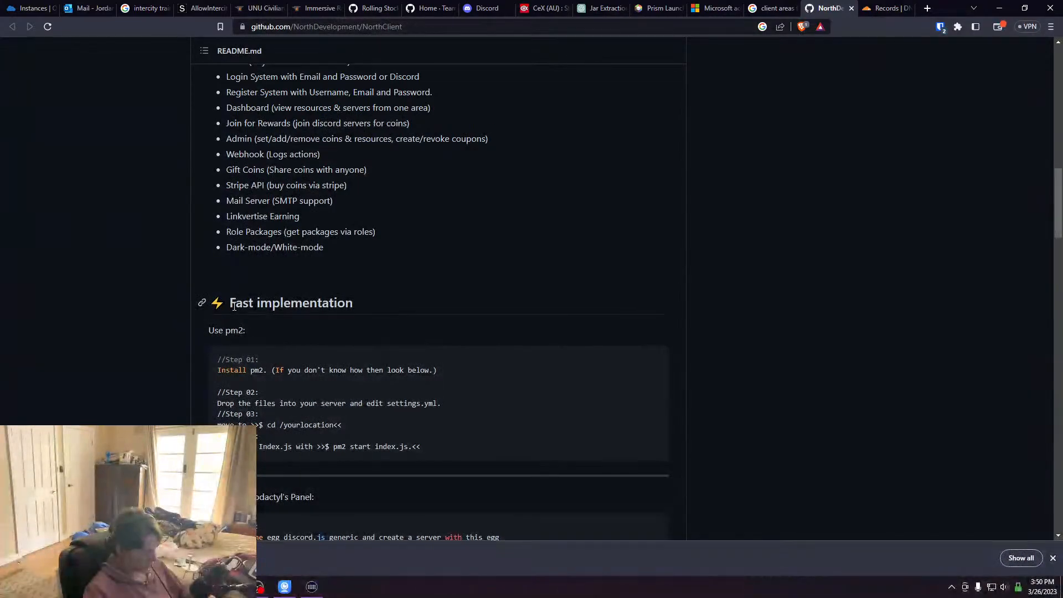
{"action": "left_click_drag", "start_coordinate": [230, 305], "coordinate": [362, 305]}
{"action": "left_click", "coordinate": [191, 387]}
{"action": "left_click_drag", "start_coordinate": [253, 336], "coordinate": [208, 335]}
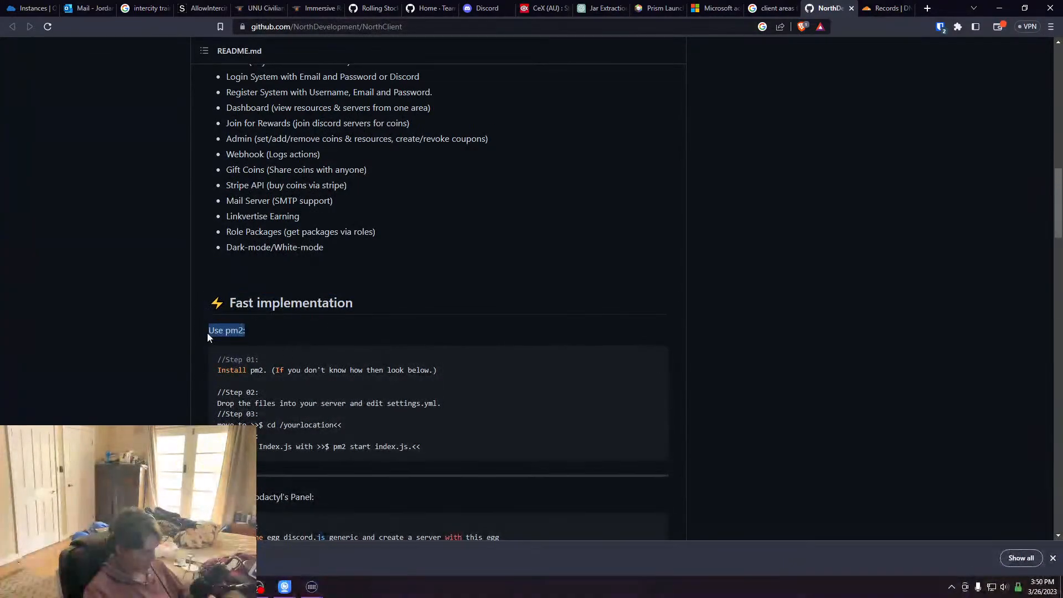
{"action": "left_click", "coordinate": [363, 335]}
{"action": "scroll", "coordinate": [489, 330], "scroll_direction": "down", "scroll_amount": 3}
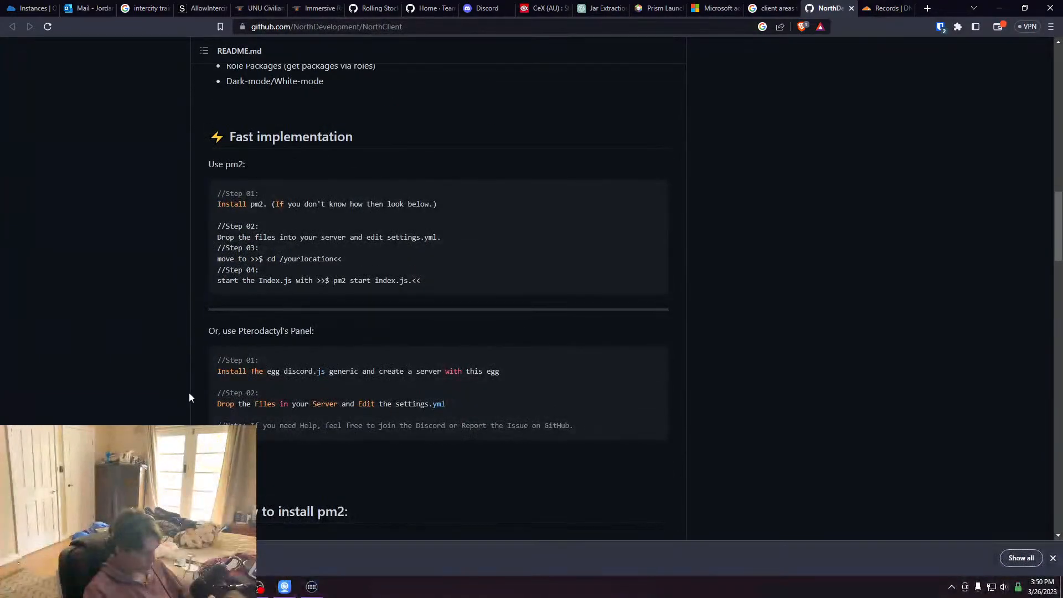
Examine the README's Pterodactyl's Panel setup steps, including the discord.js generic egg and settings.yml, and skim the pm2 installation section
{"action": "left_click_drag", "start_coordinate": [202, 331], "coordinate": [277, 330]}
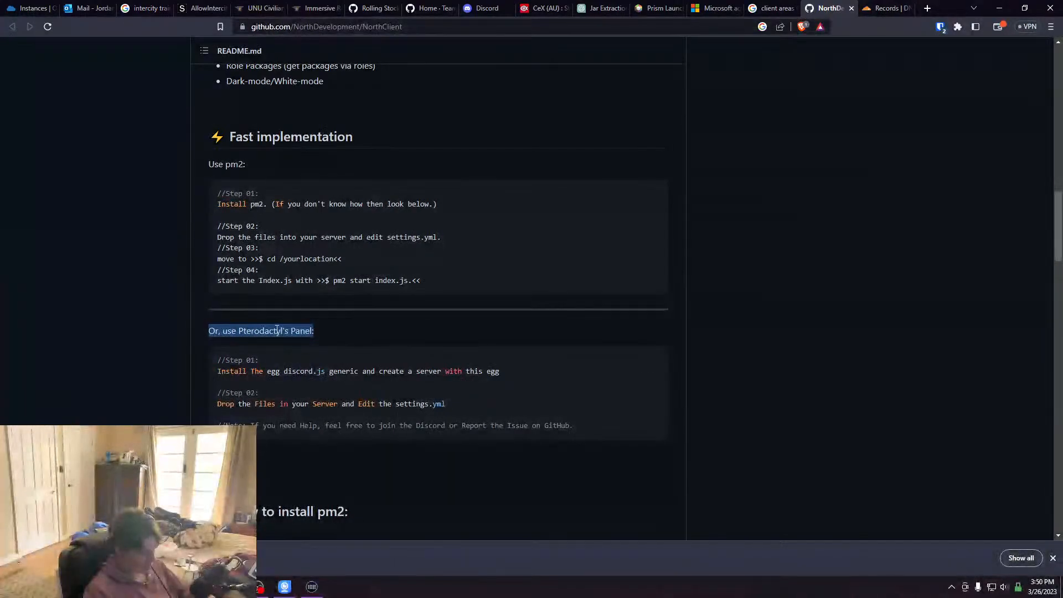
{"action": "left_click", "coordinate": [277, 330]}
{"action": "left_click_drag", "start_coordinate": [503, 369], "coordinate": [191, 372]}
{"action": "left_click", "coordinate": [230, 372]}
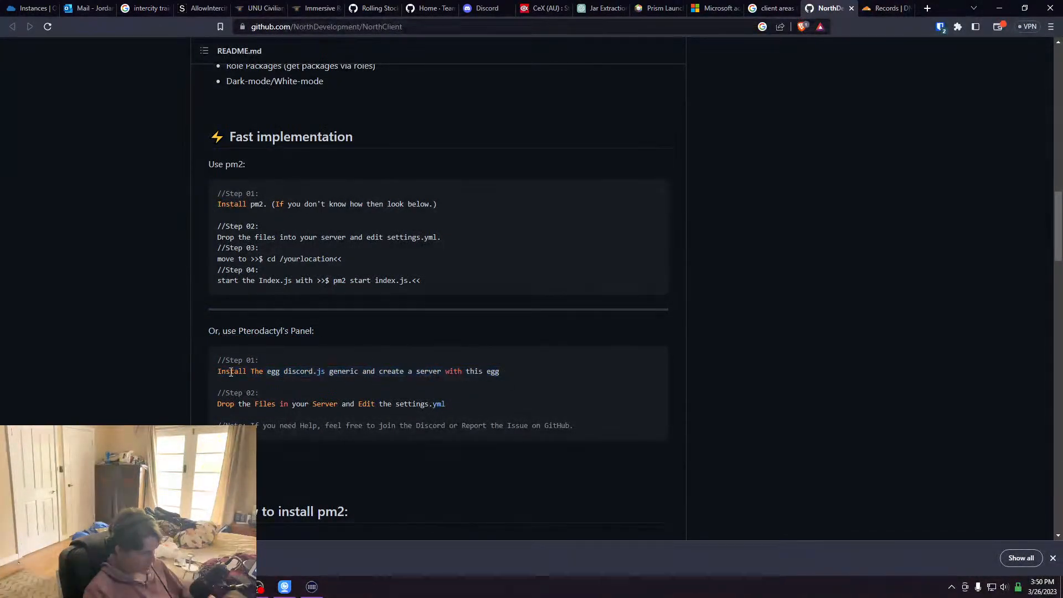
{"action": "left_click_drag", "start_coordinate": [211, 411], "coordinate": [476, 403]}
{"action": "left_click", "coordinate": [425, 404]}
{"action": "scroll", "coordinate": [581, 394], "scroll_direction": "down", "scroll_amount": 5}
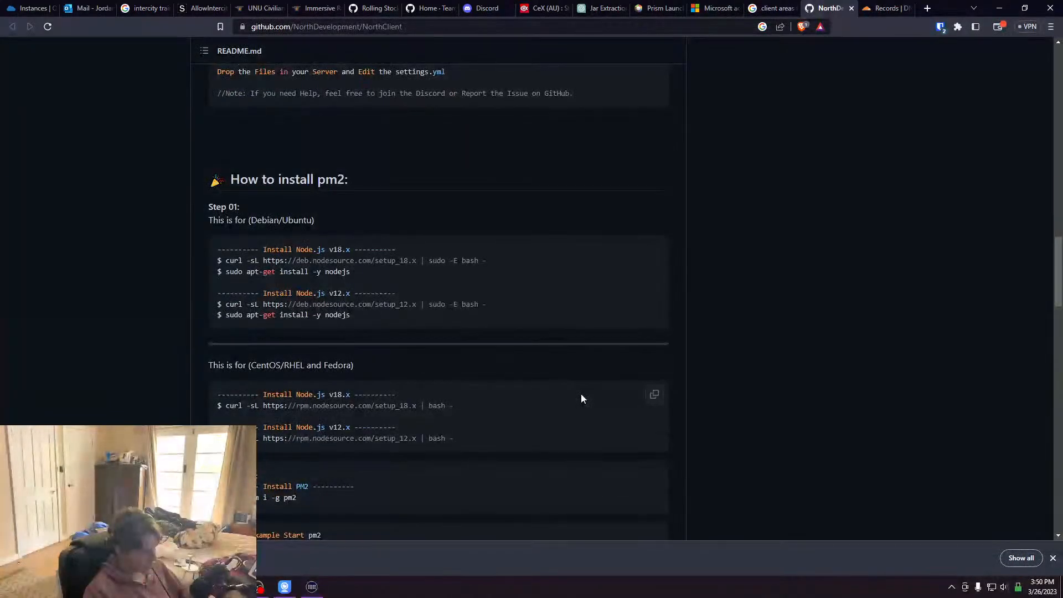
{"action": "scroll", "coordinate": [580, 394], "scroll_direction": "down", "scroll_amount": 5}
{"action": "scroll", "coordinate": [583, 389], "scroll_direction": "up", "scroll_amount": 9}
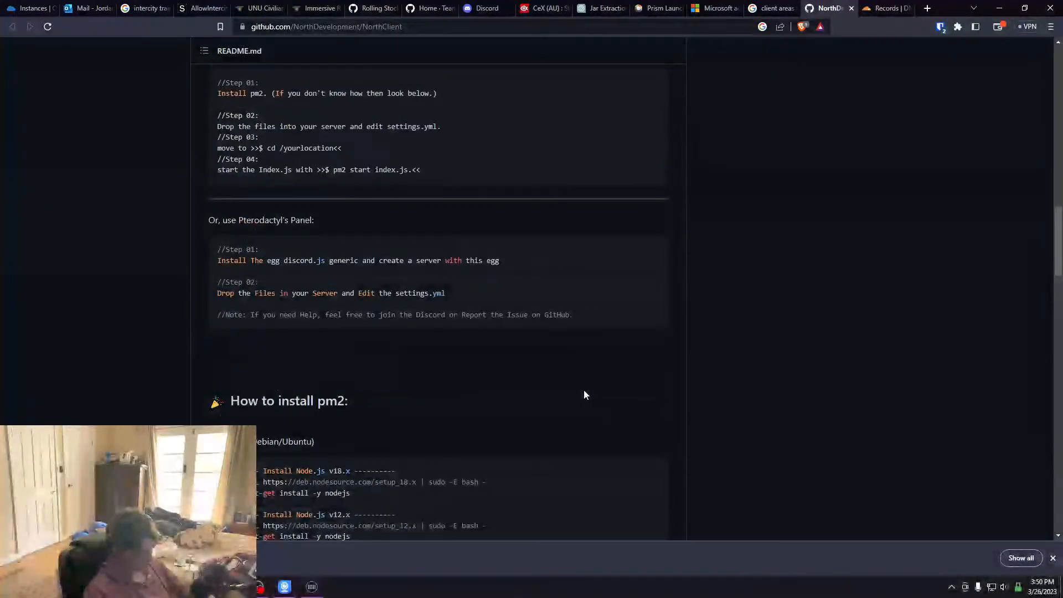
{"action": "scroll", "coordinate": [584, 390], "scroll_direction": "up", "scroll_amount": 3}
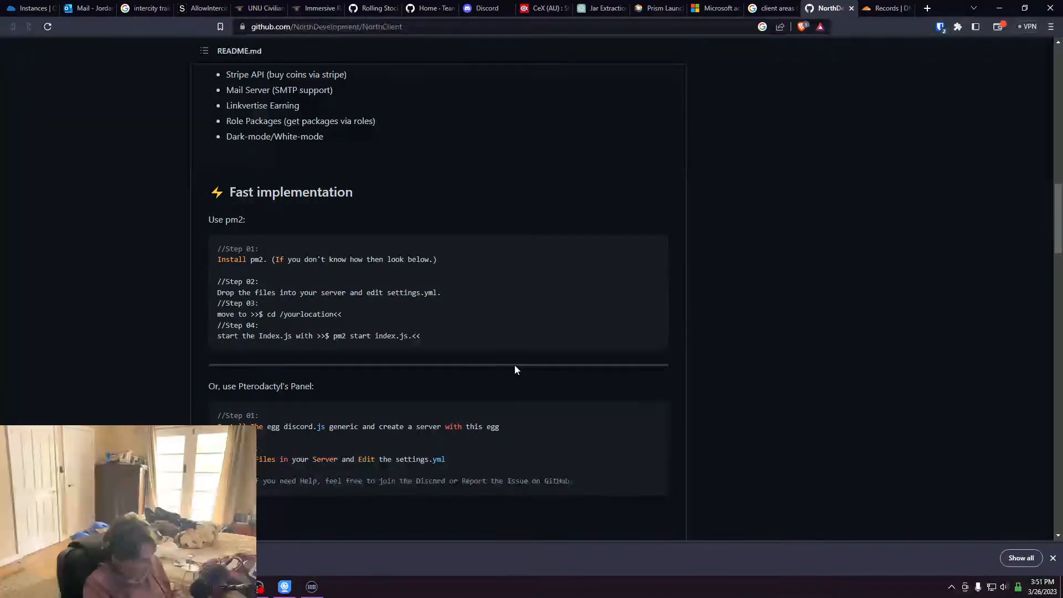
Review the README's pm2 start index.js command and its Node.js and pm2 installation commands for Debian/Ubuntu
{"action": "left_click_drag", "start_coordinate": [422, 336], "coordinate": [217, 338]}
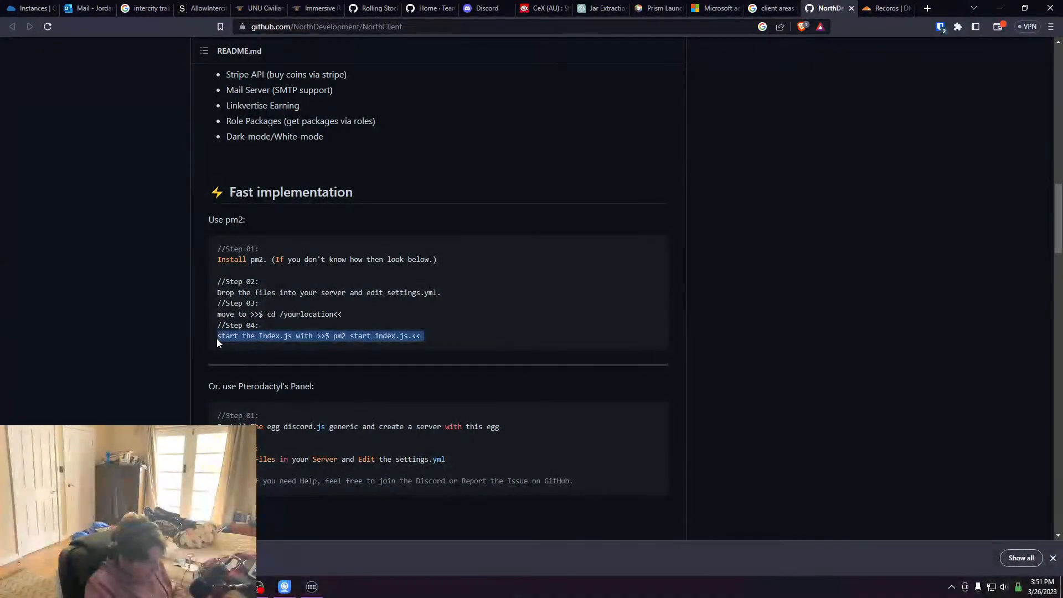
{"action": "left_click", "coordinate": [285, 338]}
{"action": "left_click_drag", "start_coordinate": [332, 335], "coordinate": [414, 337]}
{"action": "left_click", "coordinate": [415, 338]}
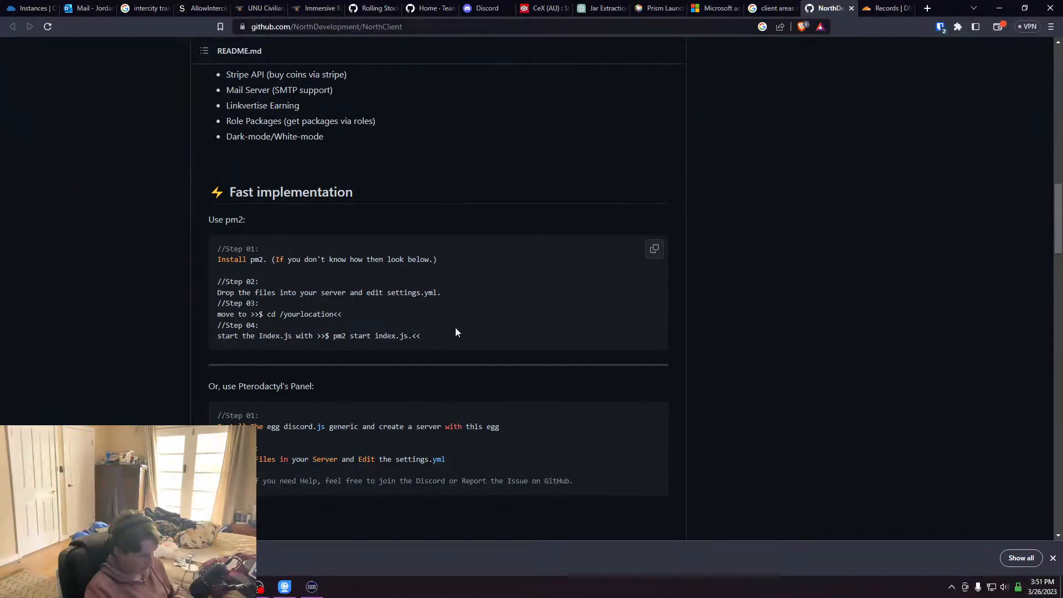
{"action": "scroll", "coordinate": [456, 332], "scroll_direction": "down", "scroll_amount": 8}
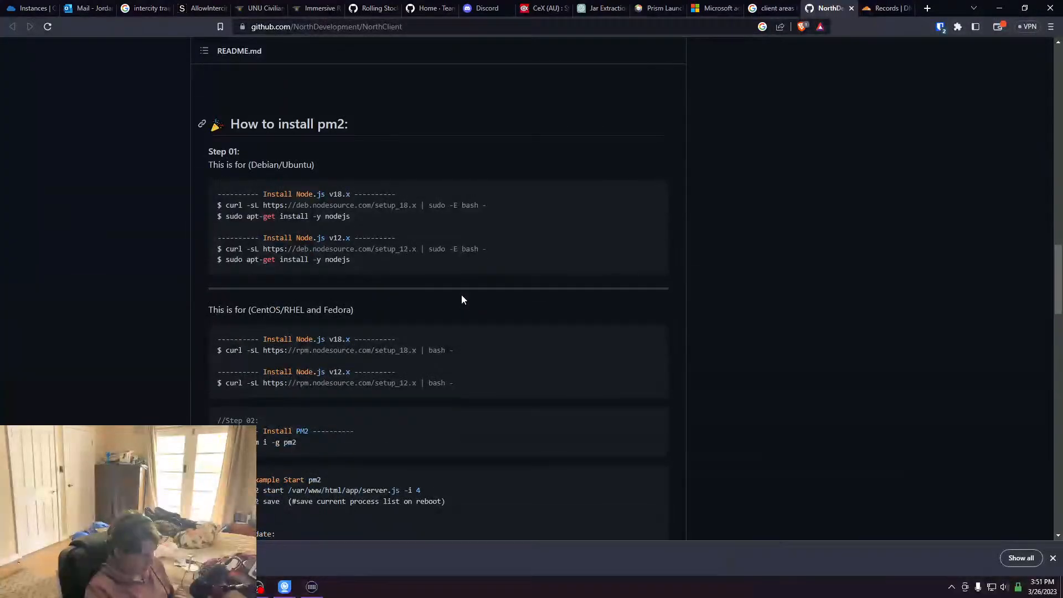
{"action": "left_click_drag", "start_coordinate": [251, 163], "coordinate": [315, 165]}
{"action": "left_click", "coordinate": [367, 232]}
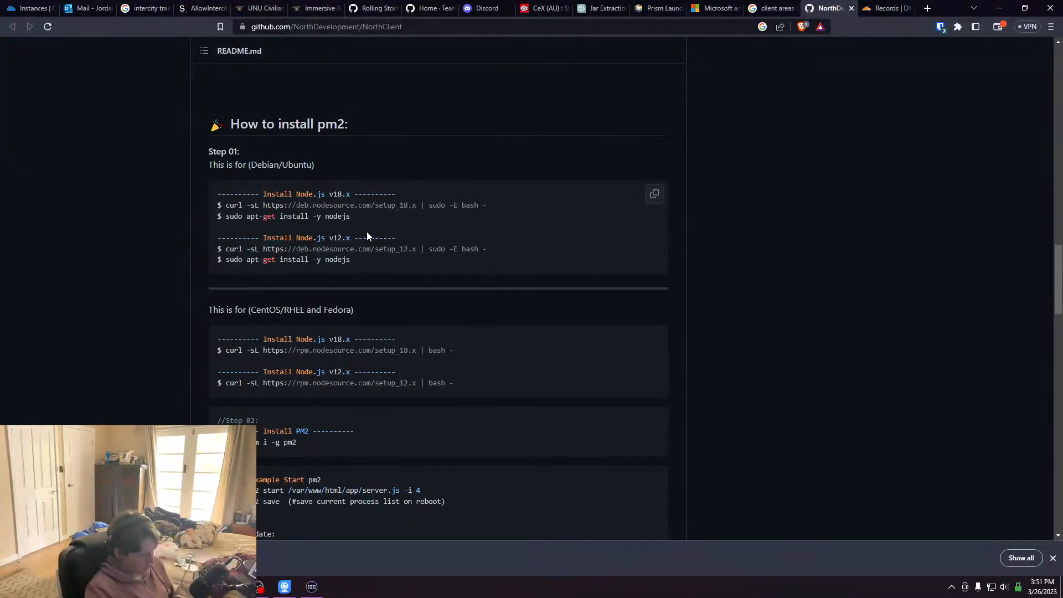
{"action": "scroll", "coordinate": [519, 276], "scroll_direction": "down", "scroll_amount": 1}
{"action": "scroll", "coordinate": [519, 276], "scroll_direction": "up", "scroll_amount": 1}
{"action": "scroll", "coordinate": [519, 276], "scroll_direction": "down", "scroll_amount": 2}
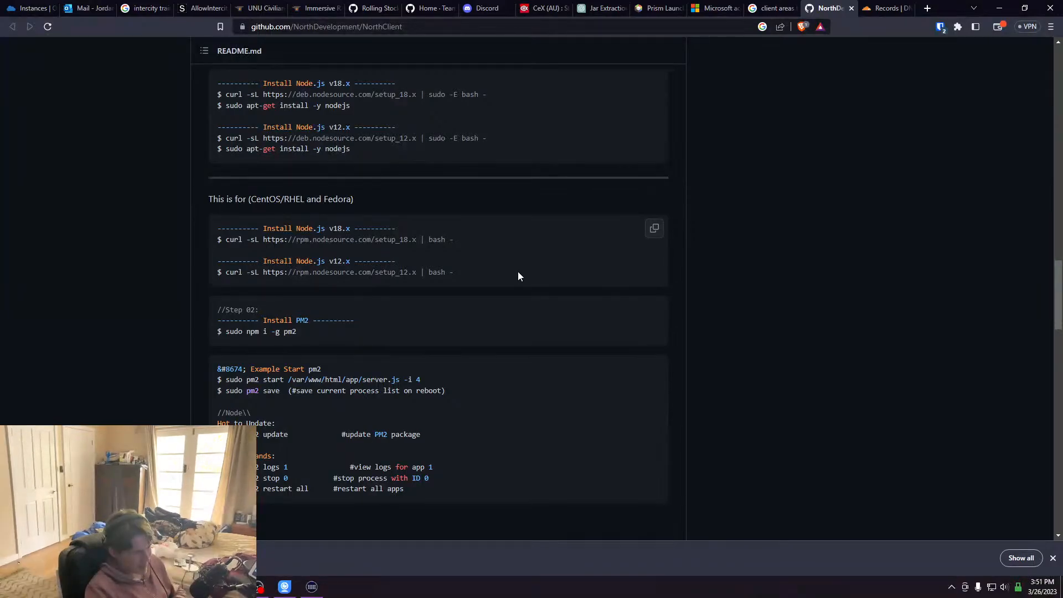
Start creating a new Oracle Cloud compute instance and name it Pterodactyl
{"action": "left_click", "coordinate": [34, 8]}
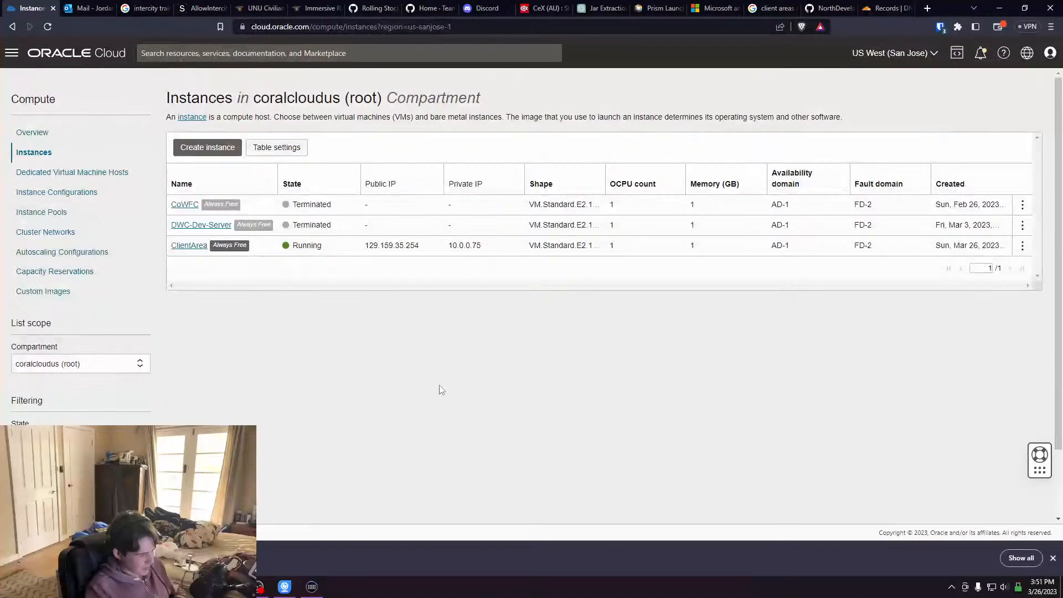
{"action": "left_click", "coordinate": [189, 148]}
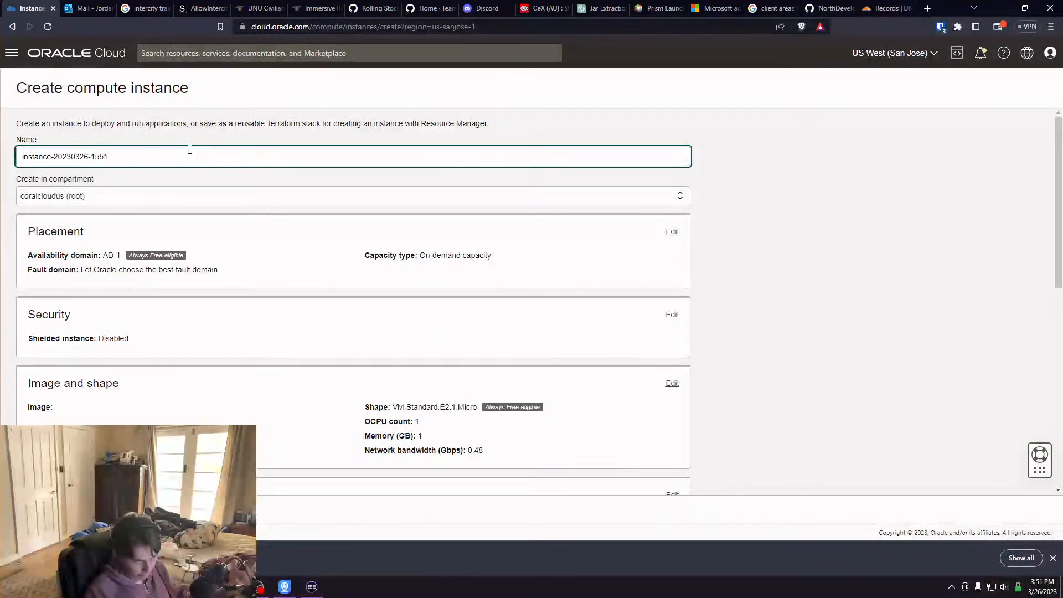
{"action": "key", "text": "BackSpace"}
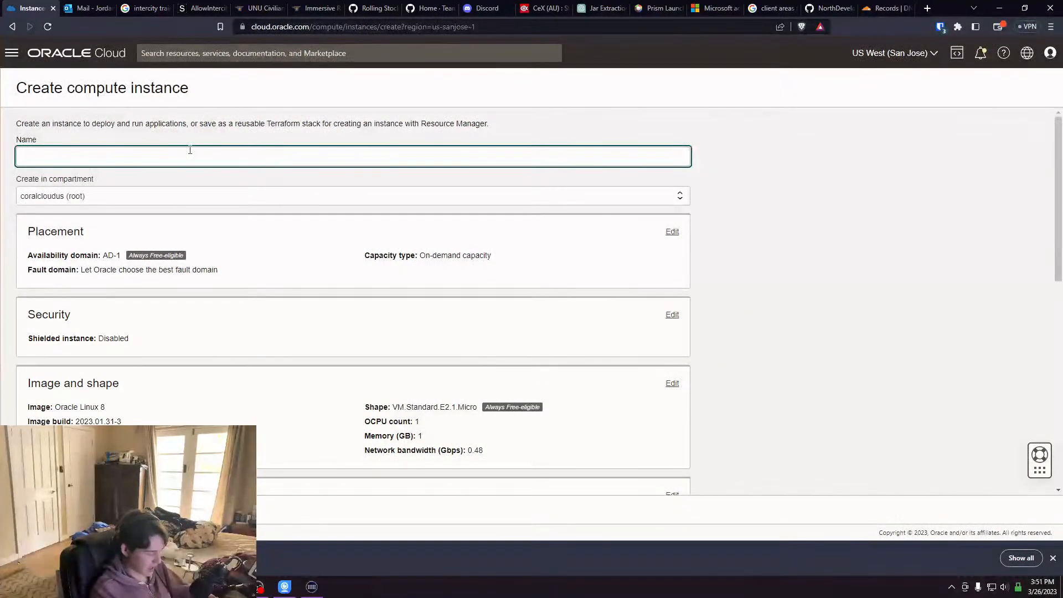
{"action": "type", "text": "Pteroda"}
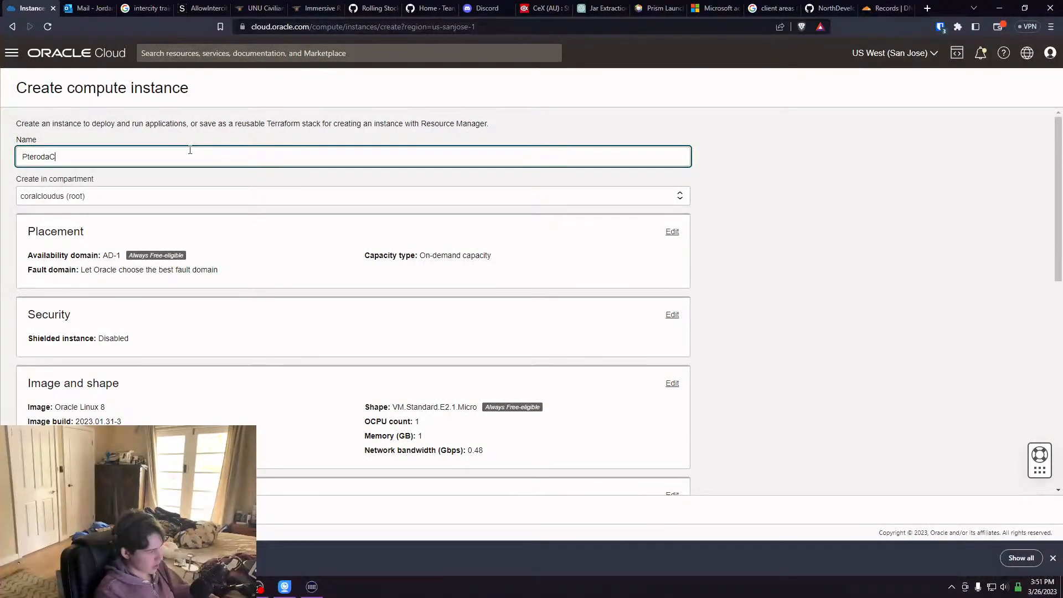
{"action": "type", "text": "ctylPanel"}
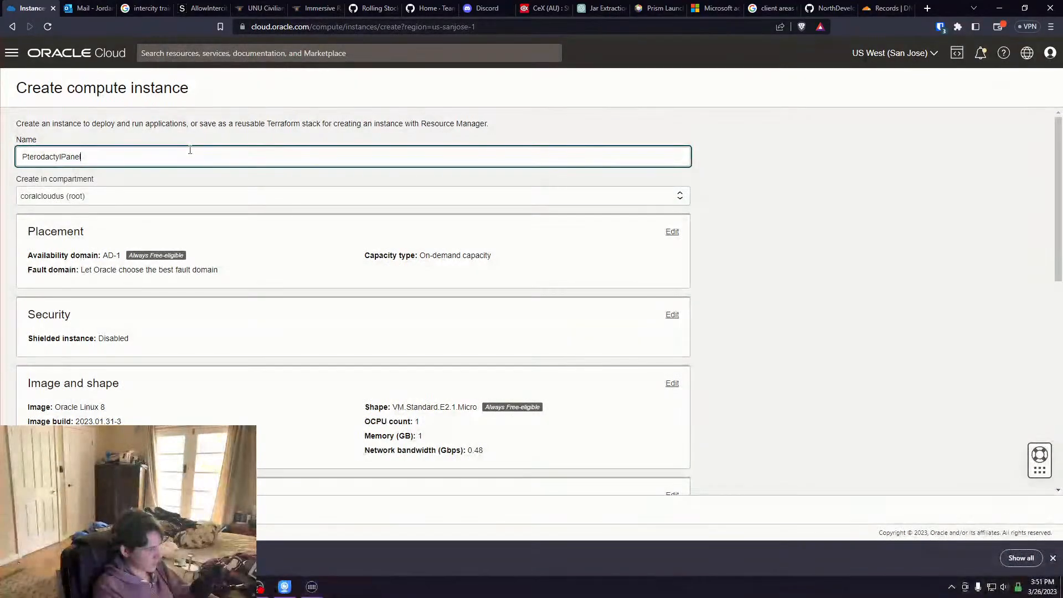
{"action": "key", "text": "BackSpace"}
{"action": "key", "text": "BackSpace"}
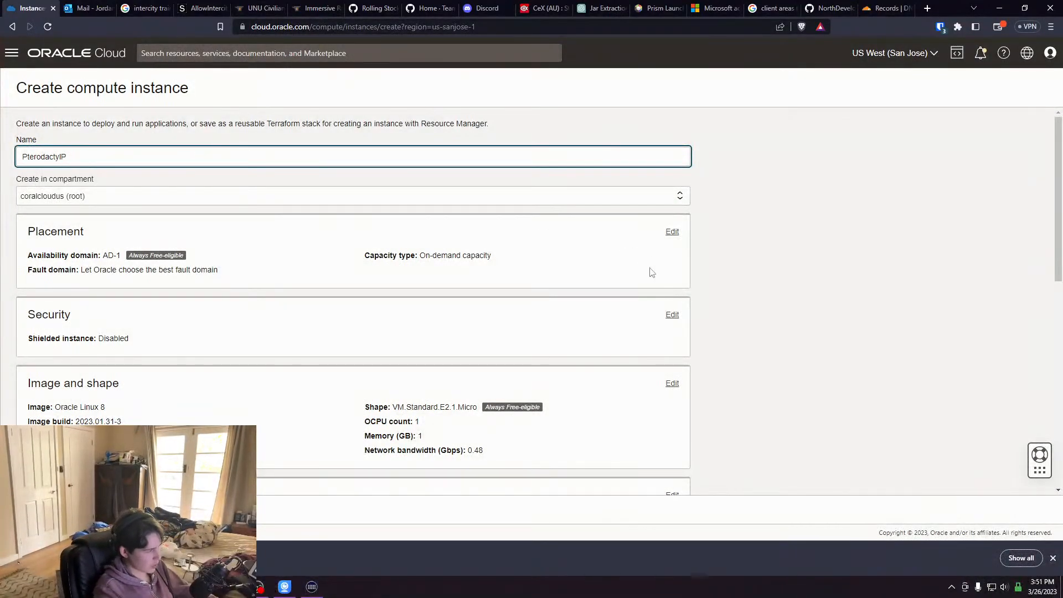
Change the new instance's image to Canonical Ubuntu 20.04
{"action": "left_click", "coordinate": [673, 383]}
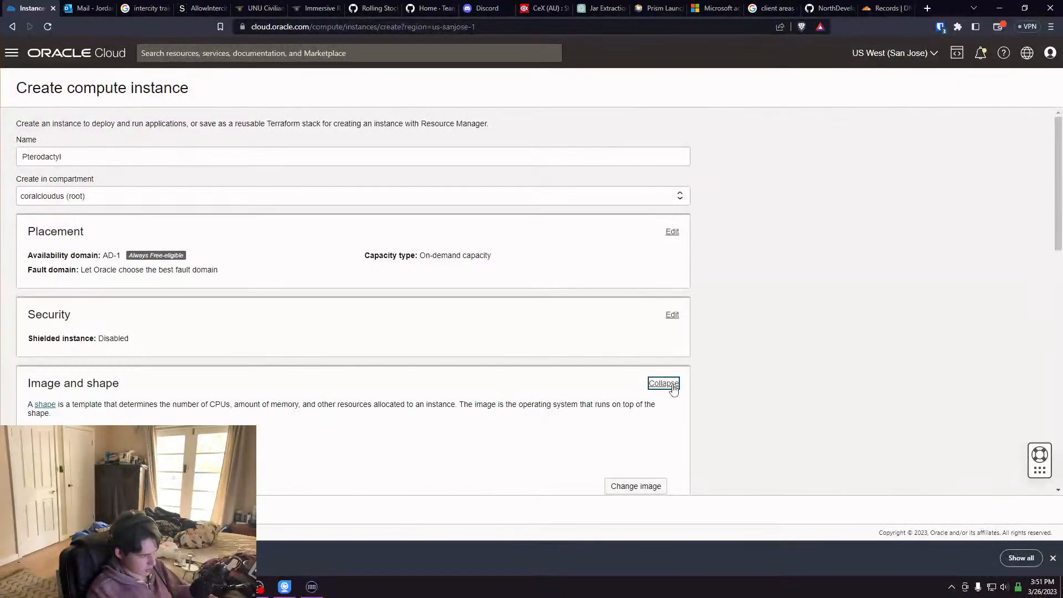
{"action": "scroll", "coordinate": [763, 374], "scroll_direction": "down", "scroll_amount": 2}
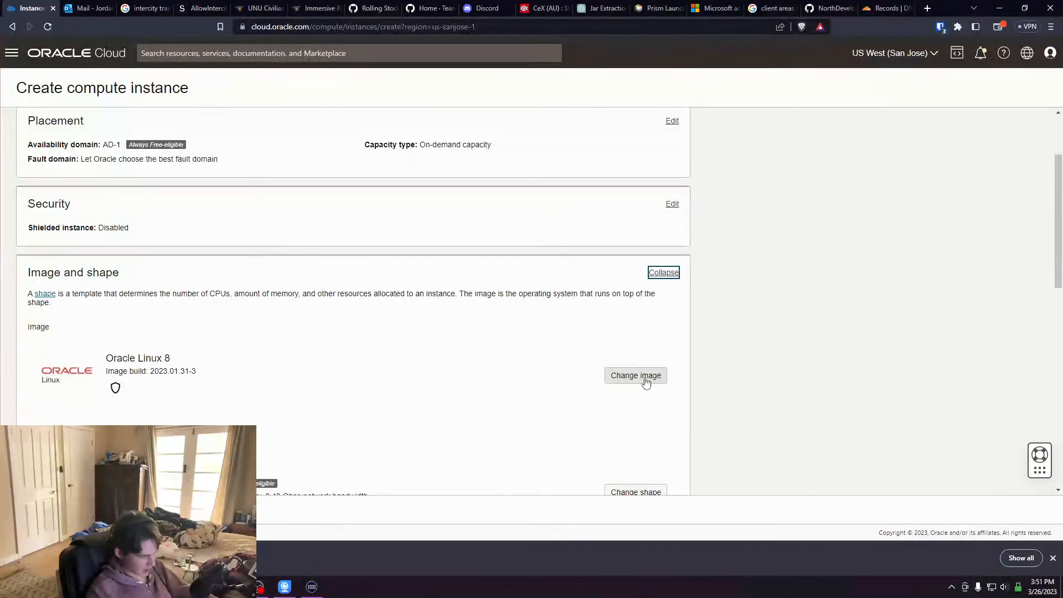
{"action": "left_click", "coordinate": [645, 381]}
{"action": "left_click", "coordinate": [636, 151]}
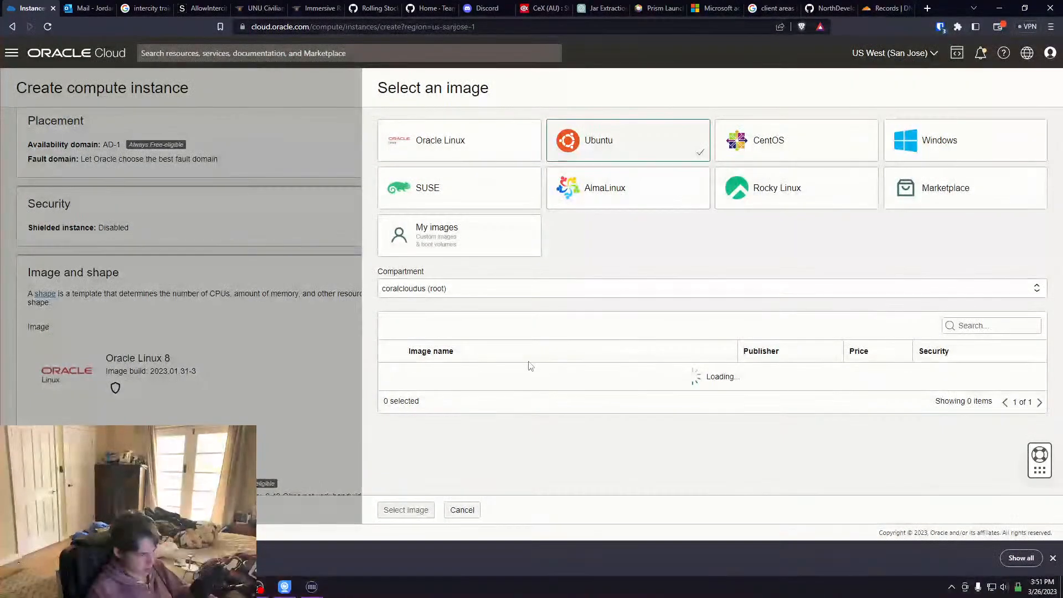
{"action": "scroll", "coordinate": [554, 277], "scroll_direction": "down", "scroll_amount": 2}
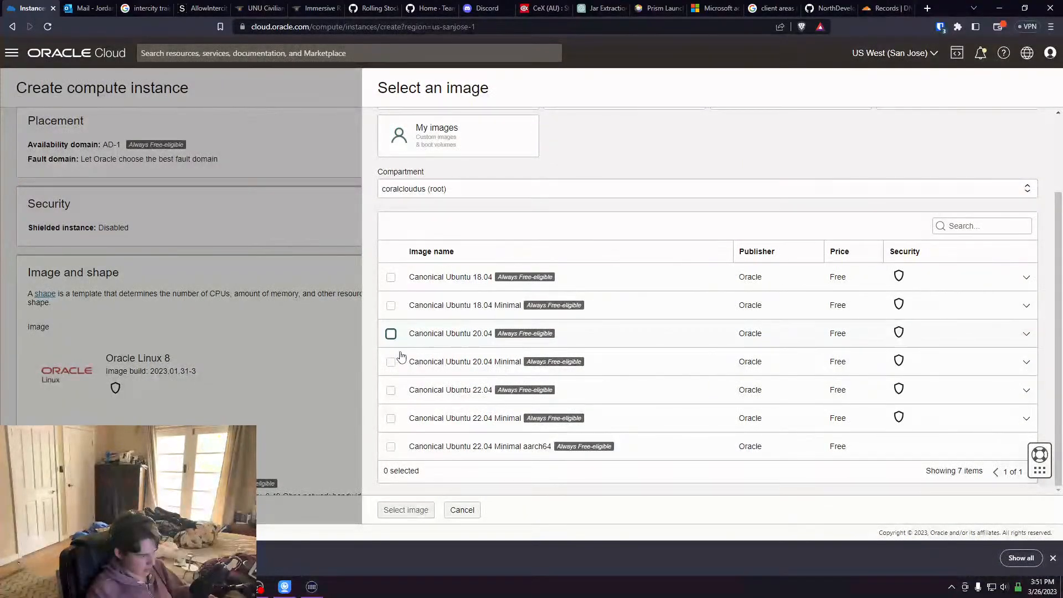
{"action": "left_click", "coordinate": [392, 334]}
{"action": "left_click", "coordinate": [406, 510]}
{"action": "scroll", "coordinate": [492, 367], "scroll_direction": "down", "scroll_amount": 1}
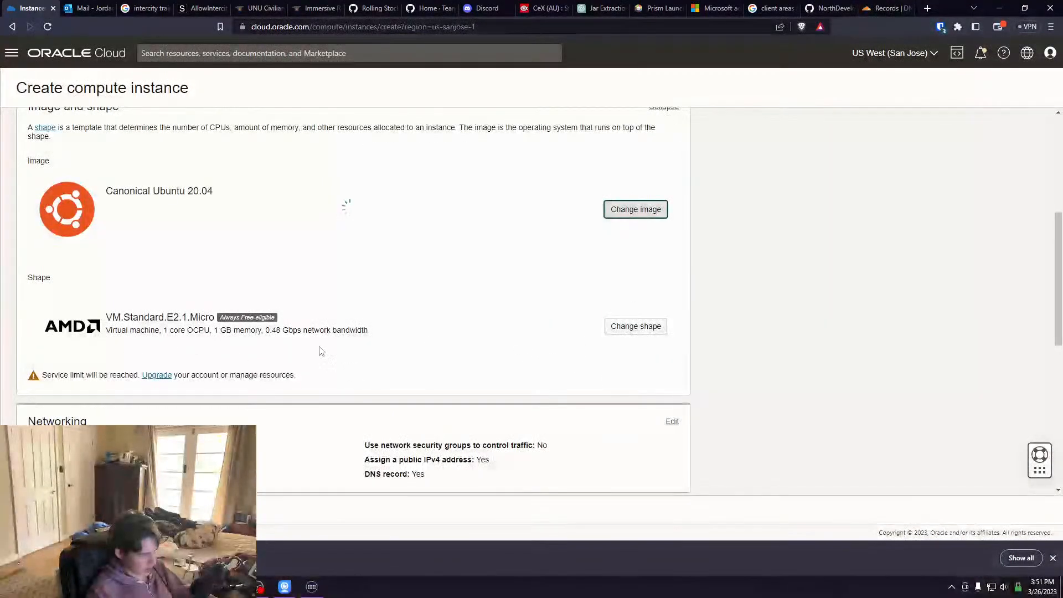
Change the new instance's shape to Ampere VM.Standard.A1.Flex with 4 OCPUs and 24 GB of memory
{"action": "left_click_drag", "start_coordinate": [121, 330], "coordinate": [397, 339]}
{"action": "left_click", "coordinate": [341, 342]}
{"action": "left_click", "coordinate": [638, 336]}
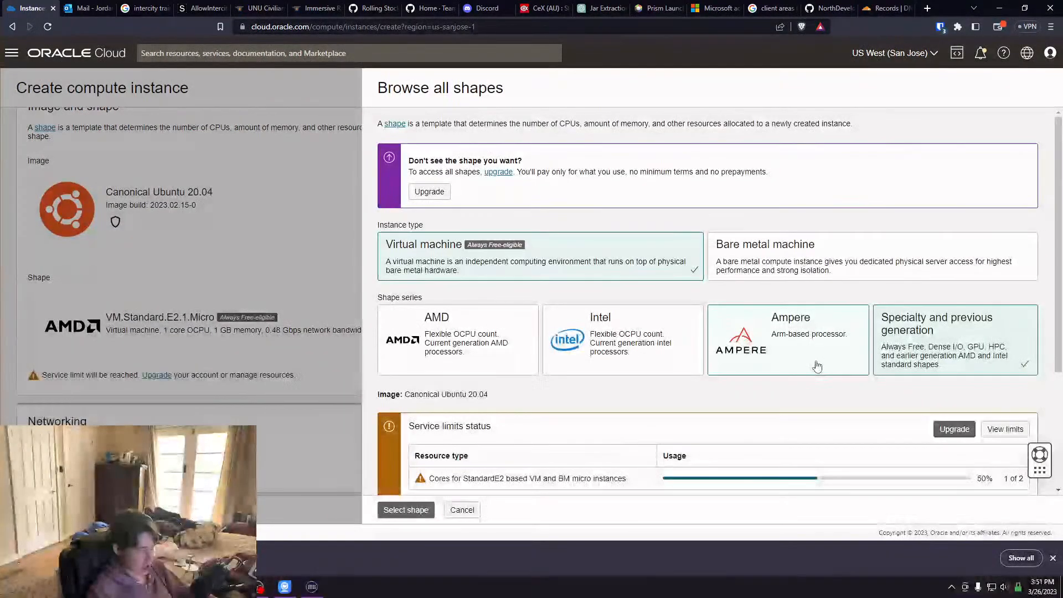
{"action": "left_click", "coordinate": [817, 366]}
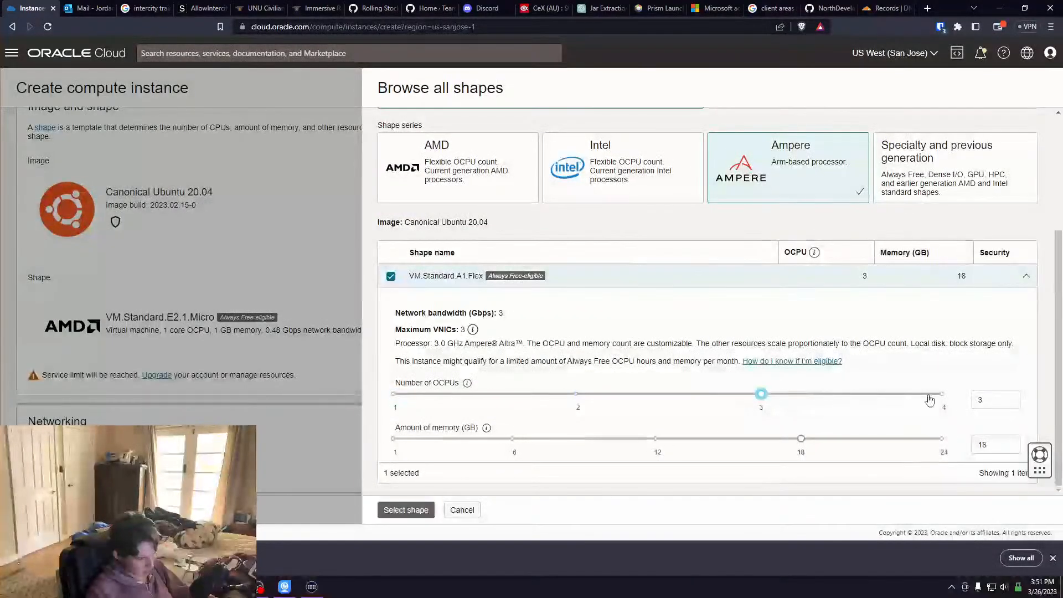
{"action": "left_click_drag", "start_coordinate": [928, 397], "coordinate": [943, 396]}
{"action": "scroll", "coordinate": [900, 396], "scroll_direction": "down", "scroll_amount": 3}
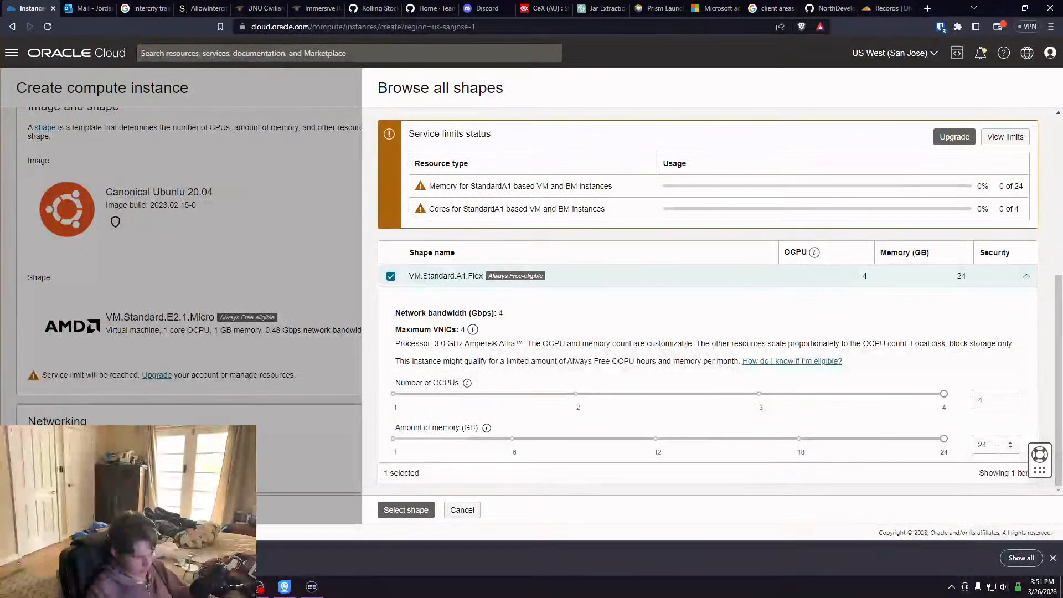
{"action": "left_click", "coordinate": [982, 449]}
{"action": "key", "text": "shift+Tab"}
{"action": "double_click", "coordinate": [983, 446]}
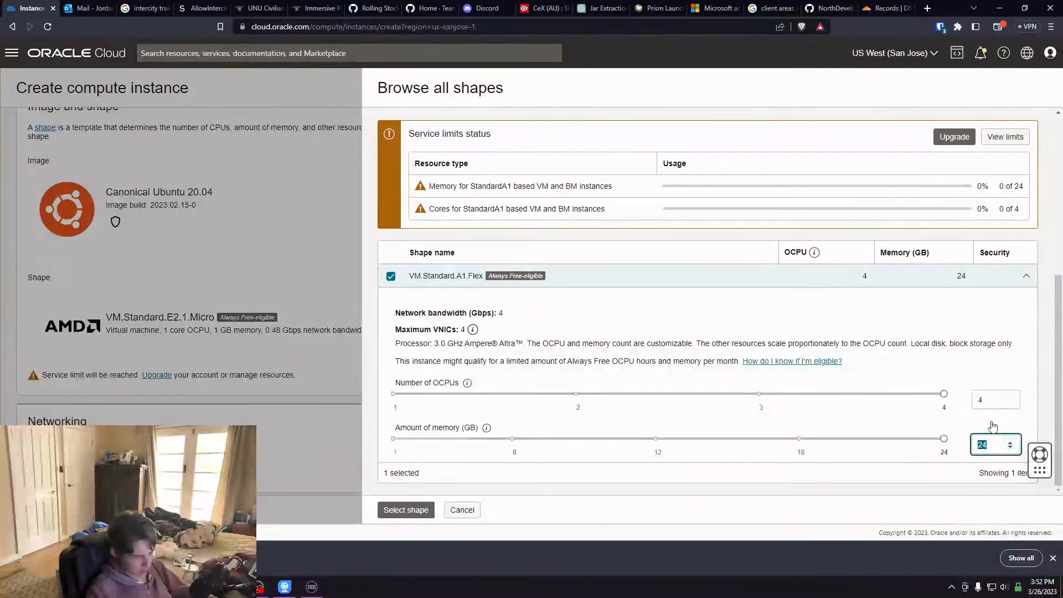
{"action": "left_click", "coordinate": [991, 425]}
{"action": "left_click", "coordinate": [407, 510]}
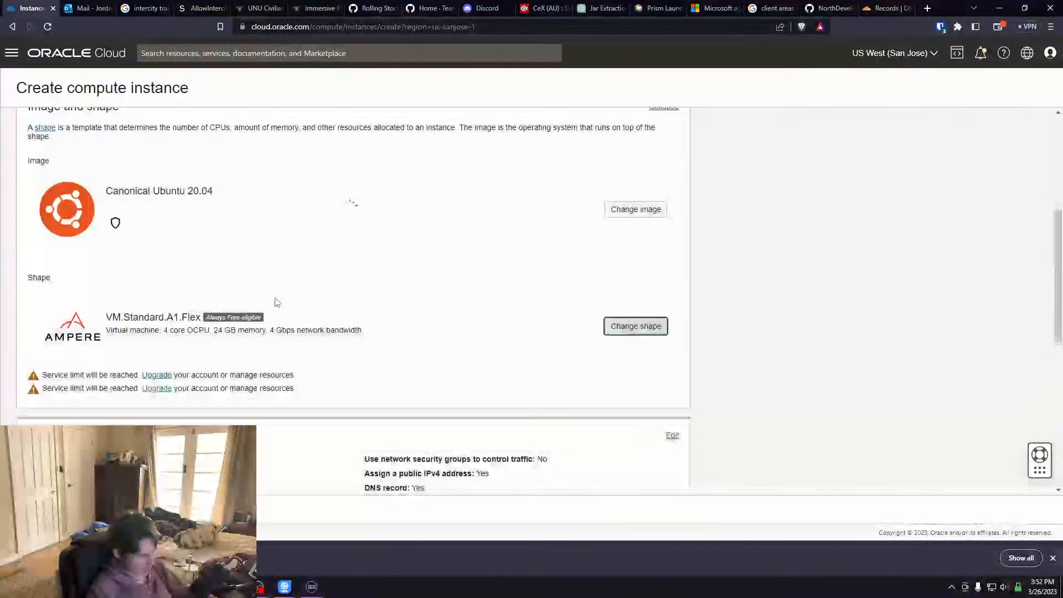
Specify a custom boot volume size of 150 GB and set its performance to 120 VPU
{"action": "scroll", "coordinate": [443, 355], "scroll_direction": "down", "scroll_amount": 10}
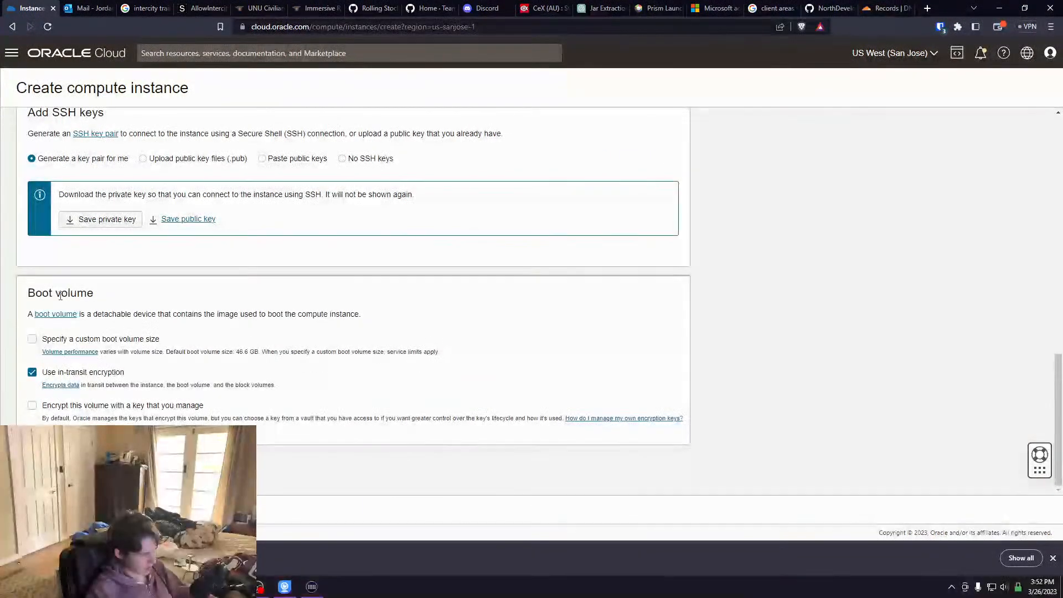
{"action": "left_click", "coordinate": [118, 339]}
{"action": "left_click_drag", "start_coordinate": [89, 405], "coordinate": [12, 405]}
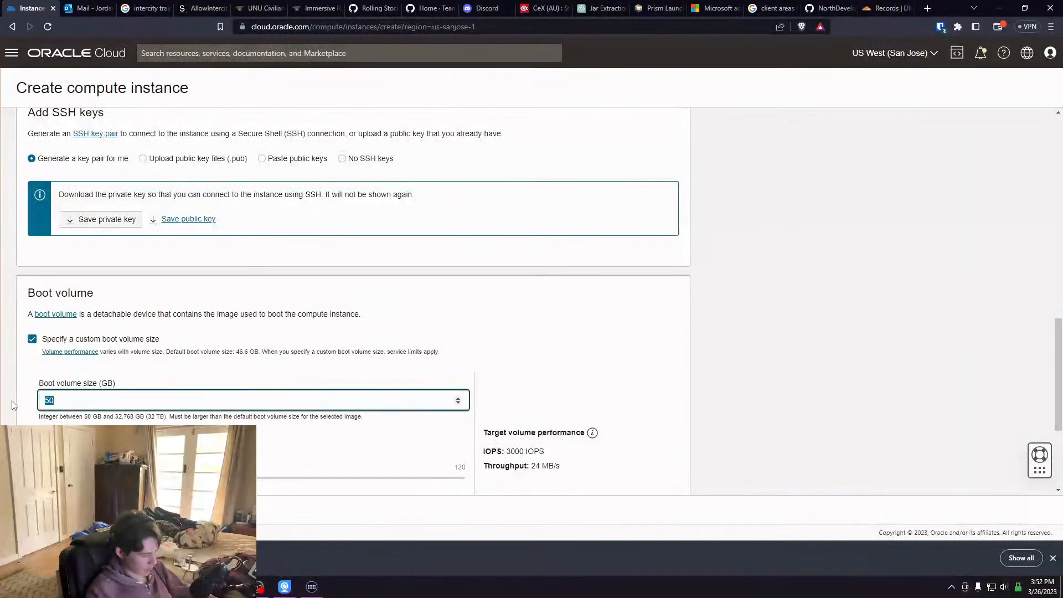
{"action": "type", "text": "100"}
{"action": "left_click", "coordinate": [72, 403]}
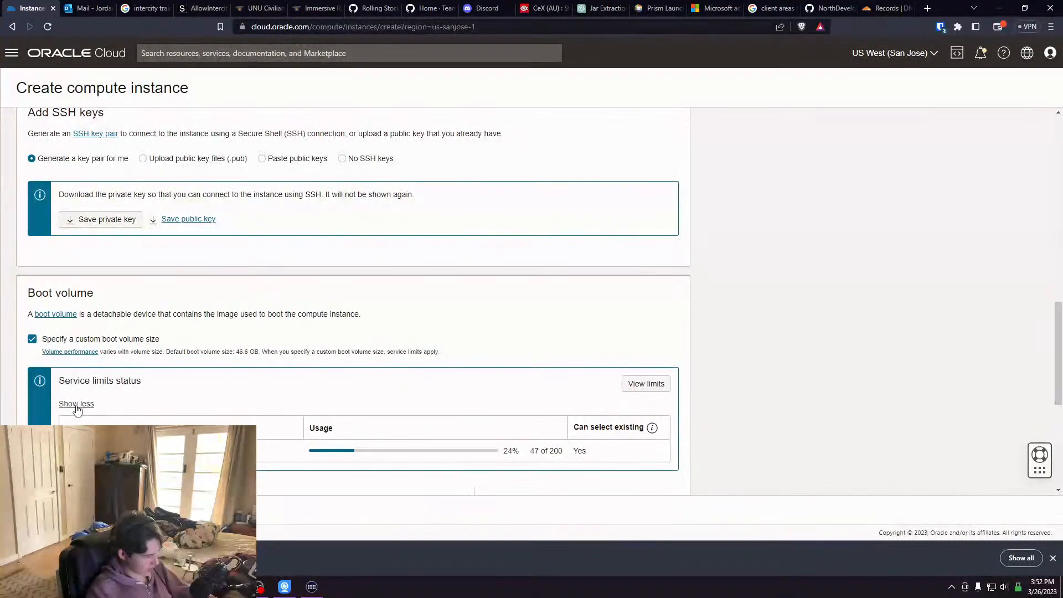
{"action": "left_click", "coordinate": [77, 404]}
{"action": "scroll", "coordinate": [85, 333], "scroll_direction": "down", "scroll_amount": 4}
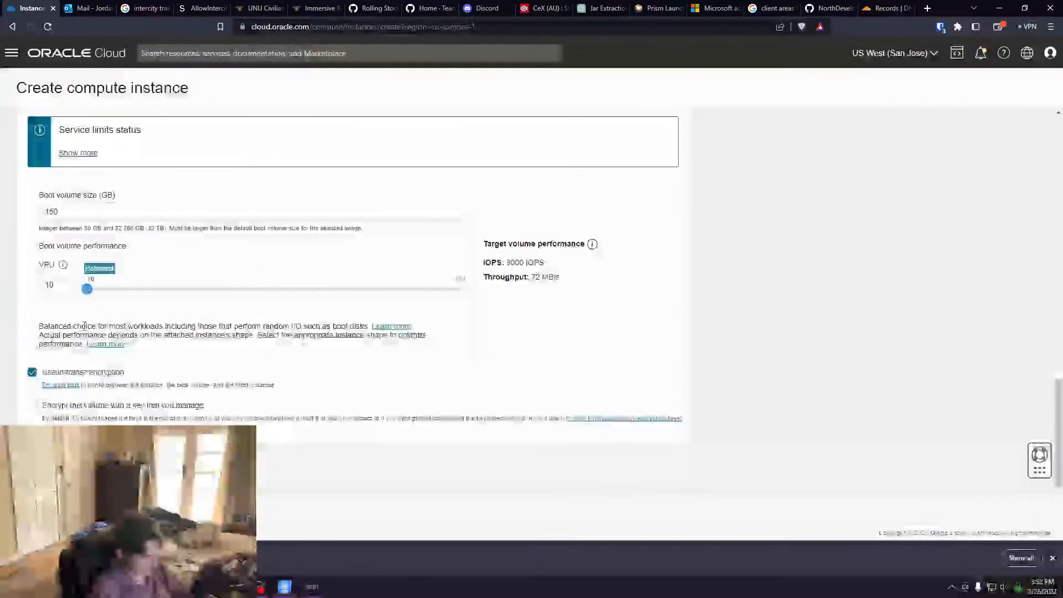
{"action": "left_click_drag", "start_coordinate": [87, 288], "coordinate": [620, 387]}
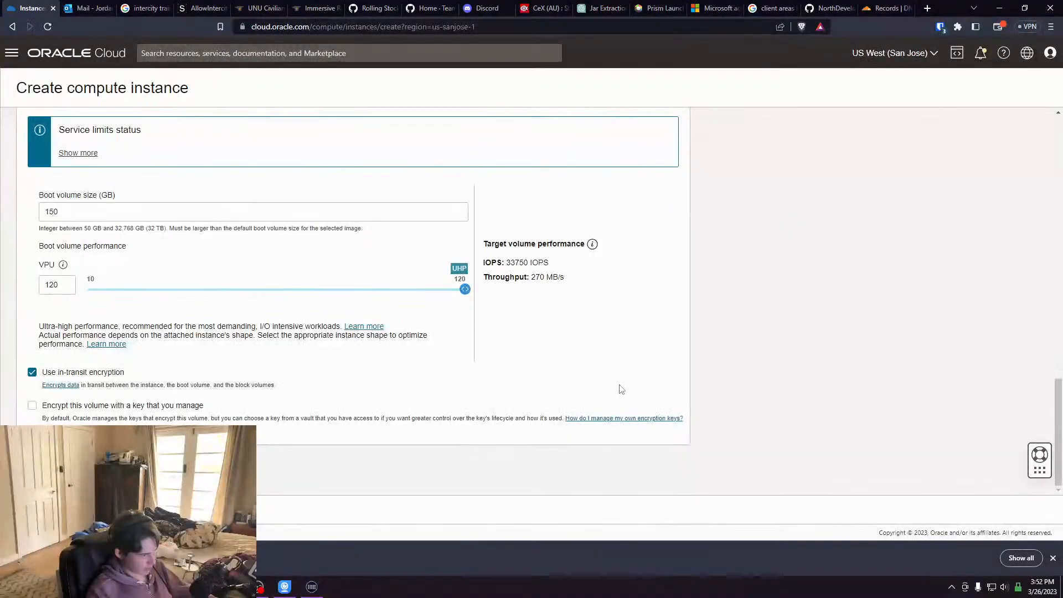
Save the generated SSH private key to Downloads as ssh-key-2023-03-26 (1).key
{"action": "scroll", "coordinate": [632, 395], "scroll_direction": "up", "scroll_amount": 3}
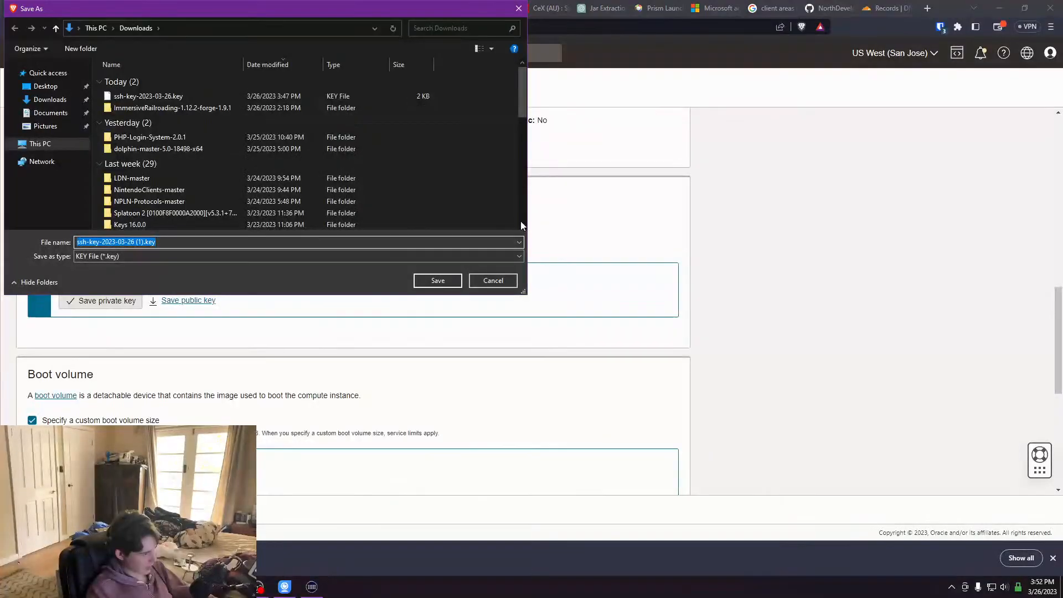
{"action": "key", "text": "Return"}
{"action": "scroll", "coordinate": [526, 223], "scroll_direction": "down", "scroll_amount": 1}
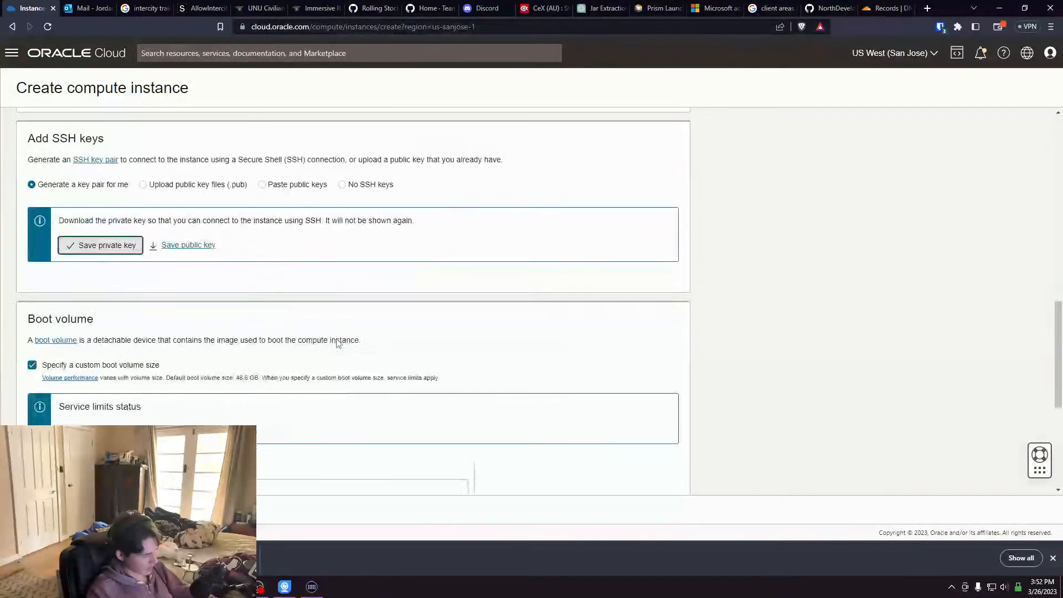
Check the image and shape selections, try to create the Pterodactyl instance, and read the creation message
{"action": "scroll", "coordinate": [463, 379], "scroll_direction": "up", "scroll_amount": 15}
{"action": "scroll", "coordinate": [463, 380], "scroll_direction": "down", "scroll_amount": 20}
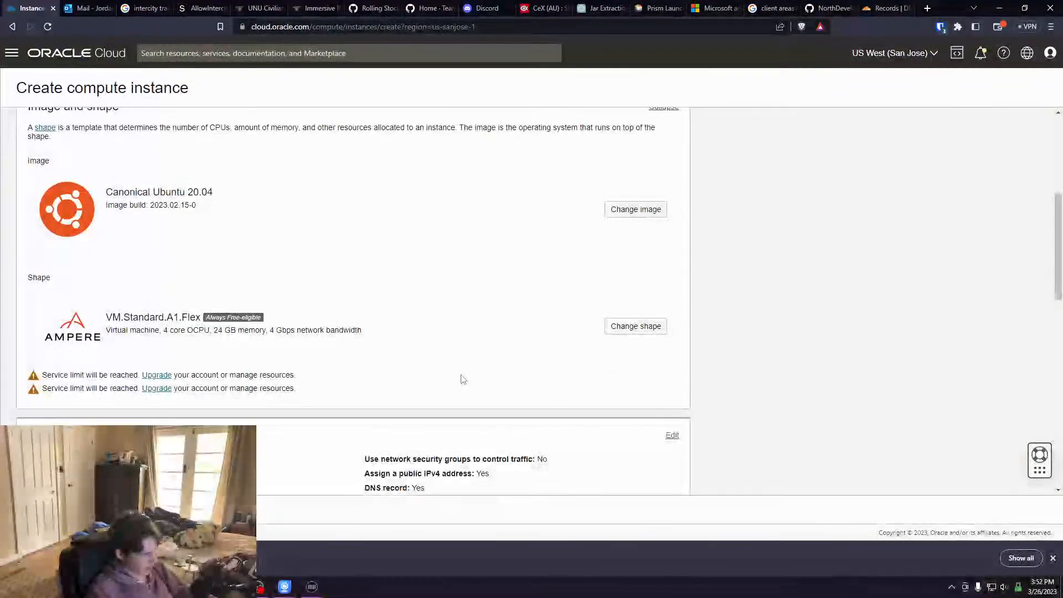
{"action": "scroll", "coordinate": [113, 299], "scroll_direction": "up", "scroll_amount": 15}
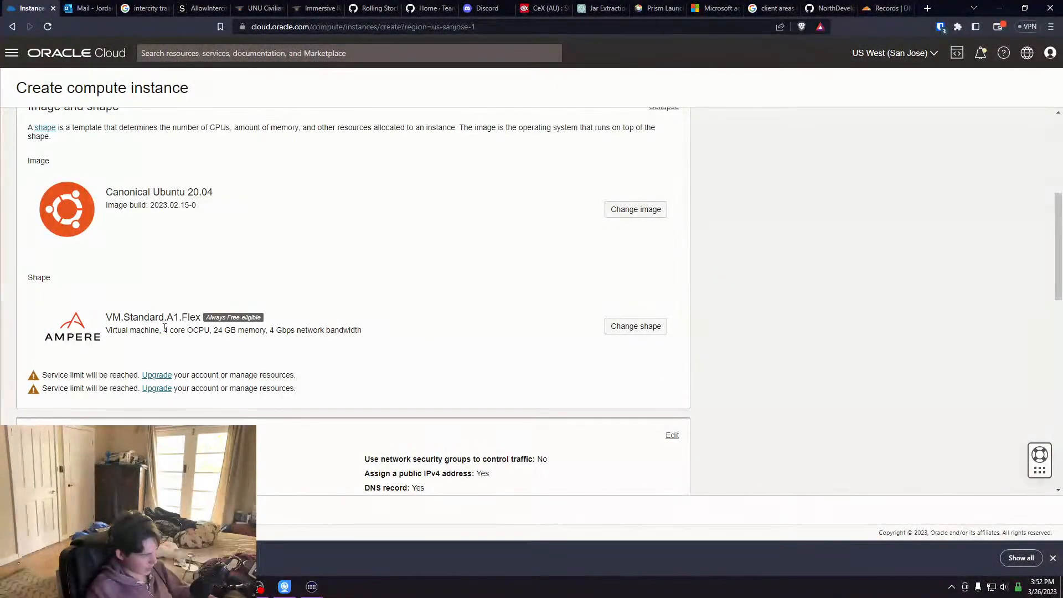
{"action": "left_click_drag", "start_coordinate": [164, 328], "coordinate": [370, 334]}
{"action": "left_click", "coordinate": [356, 330]}
{"action": "scroll", "coordinate": [494, 380], "scroll_direction": "down", "scroll_amount": 10}
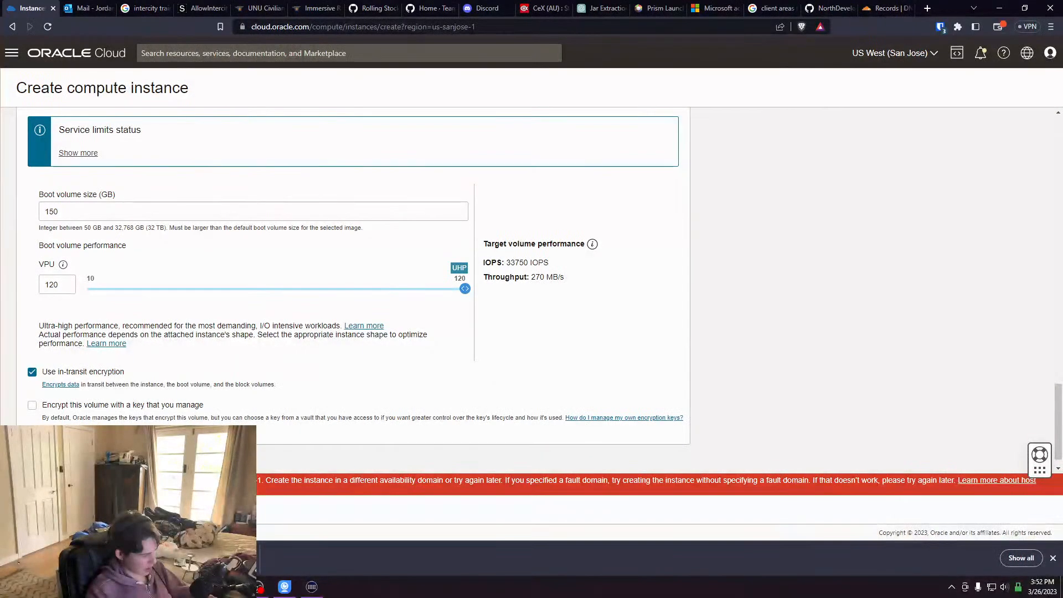
{"action": "left_click_drag", "start_coordinate": [183, 480], "coordinate": [1042, 484]}
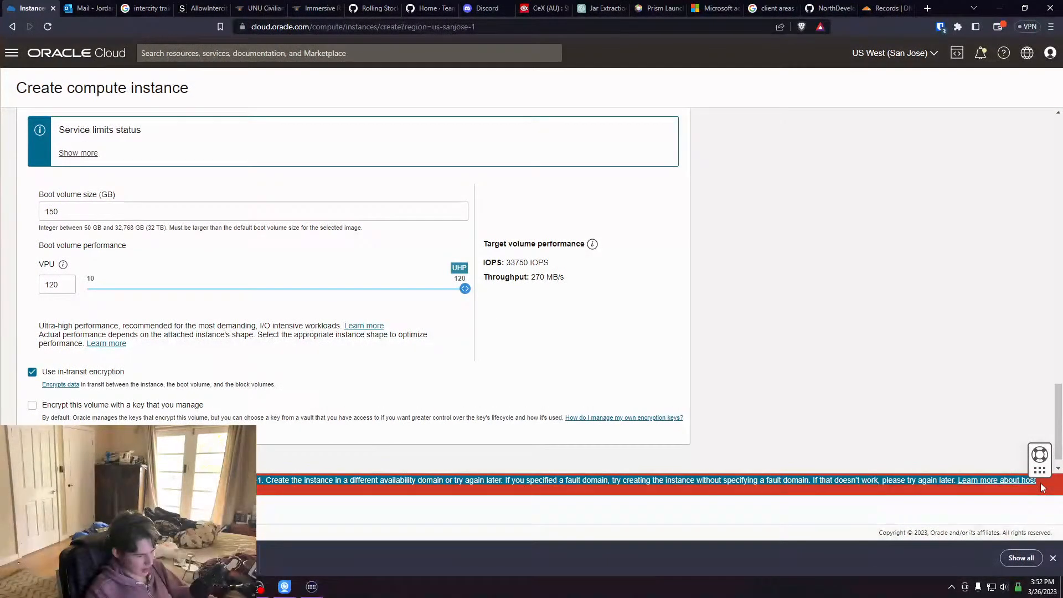
{"action": "left_click", "coordinate": [446, 485]}
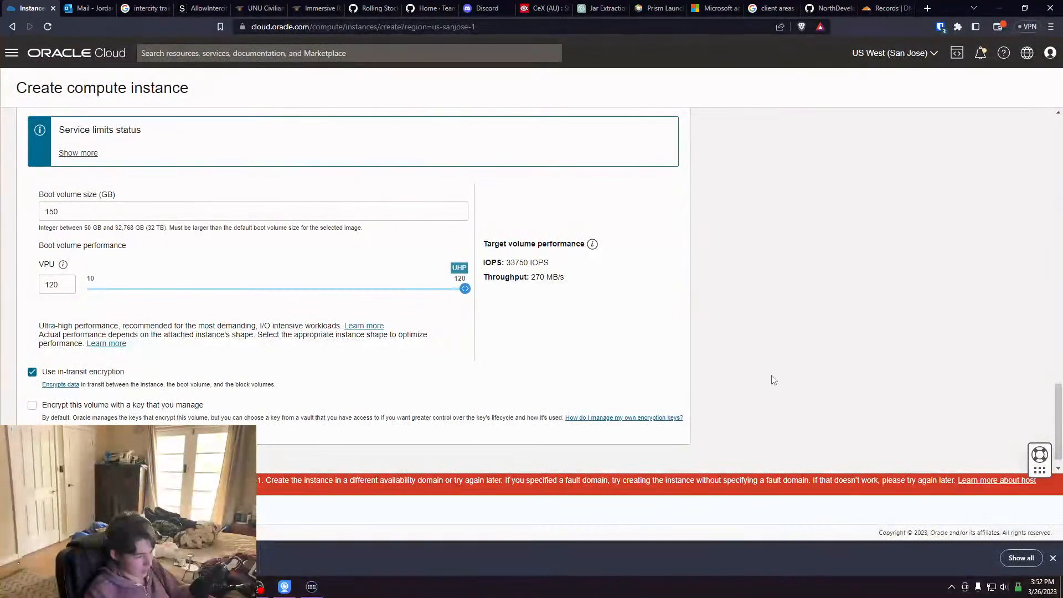
Abandon the instance form, return to the compute Instances list, and check the ClientArea entry's public IP
{"action": "scroll", "coordinate": [773, 379], "scroll_direction": "up", "scroll_amount": 15}
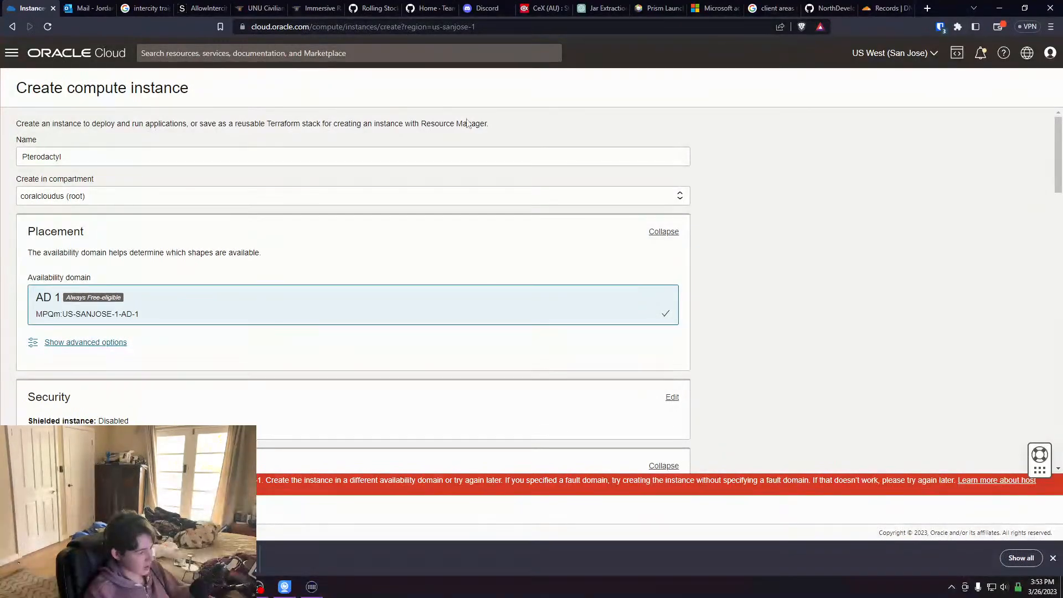
{"action": "left_click_drag", "start_coordinate": [492, 124], "coordinate": [18, 124]}
{"action": "left_click", "coordinate": [97, 137]}
{"action": "left_click", "coordinate": [10, 54]}
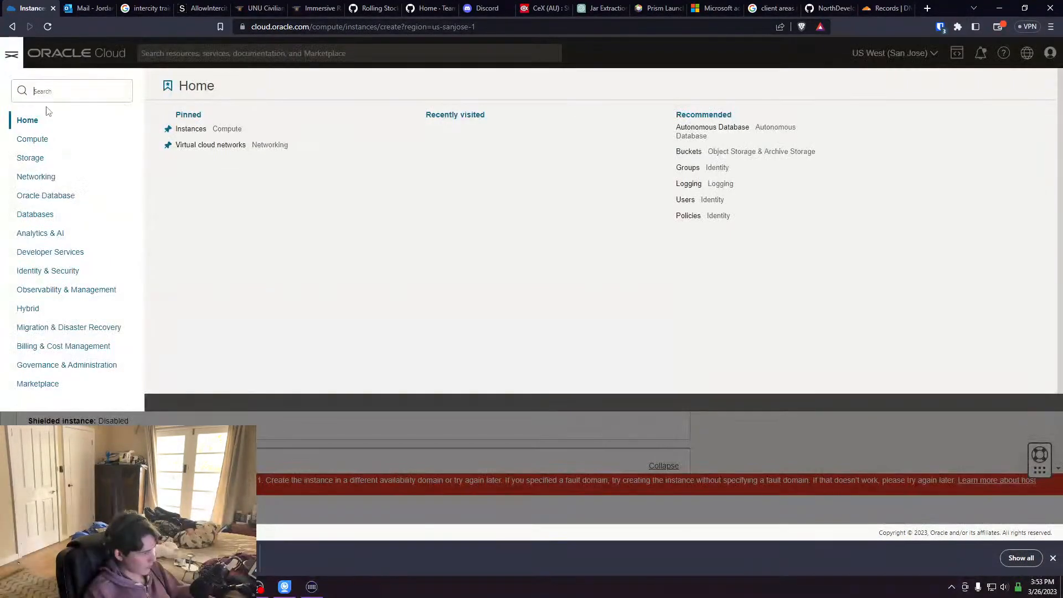
{"action": "left_click", "coordinate": [222, 133]}
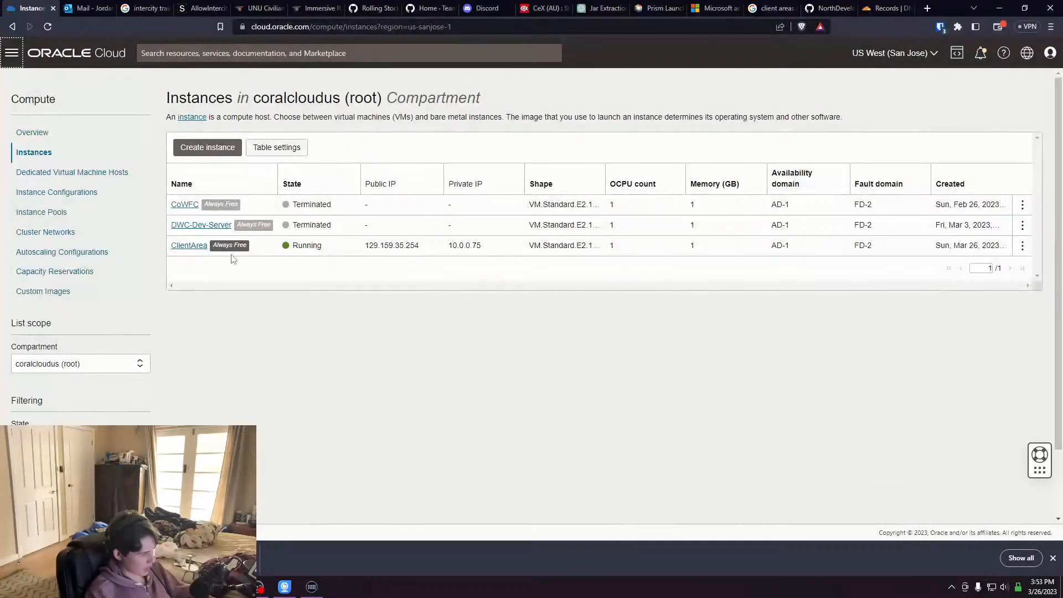
{"action": "left_click_drag", "start_coordinate": [365, 248], "coordinate": [438, 250]}
{"action": "left_click", "coordinate": [117, 119]}
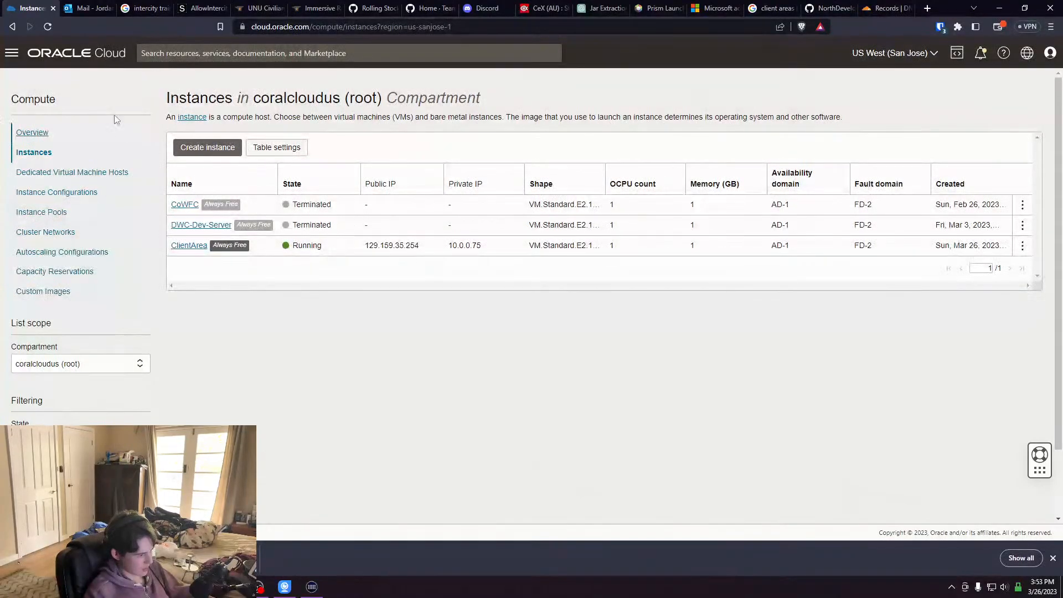
Start creating a fresh compute instance and name it Pterodactyl
{"action": "left_click", "coordinate": [217, 148]}
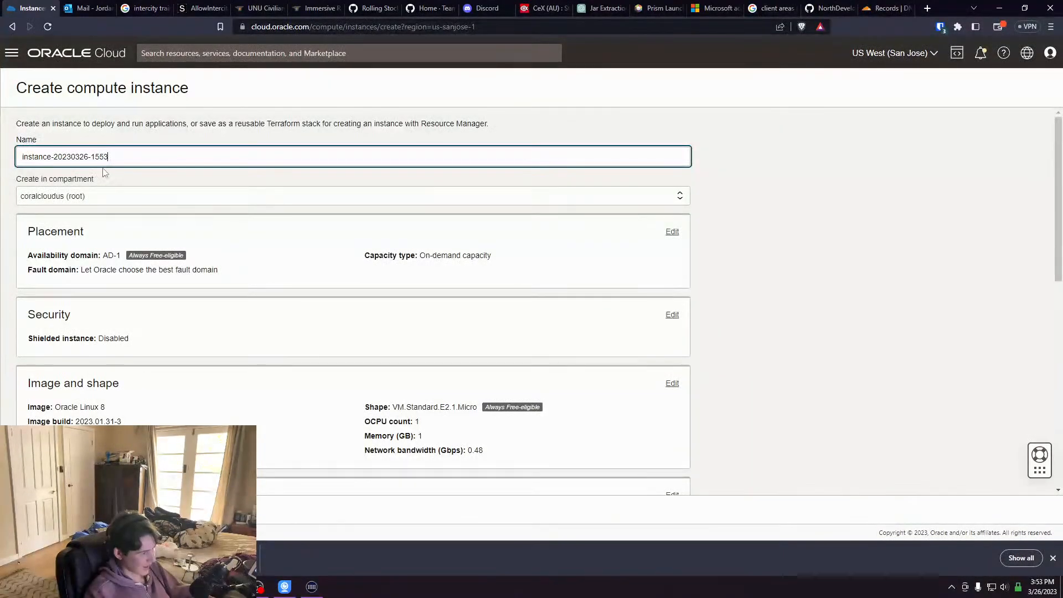
{"action": "left_click_drag", "start_coordinate": [109, 157], "coordinate": [33, 158]}
{"action": "left_click_drag", "start_coordinate": [152, 153], "coordinate": [7, 159]}
{"action": "type", "text": "Pterodactykl"}
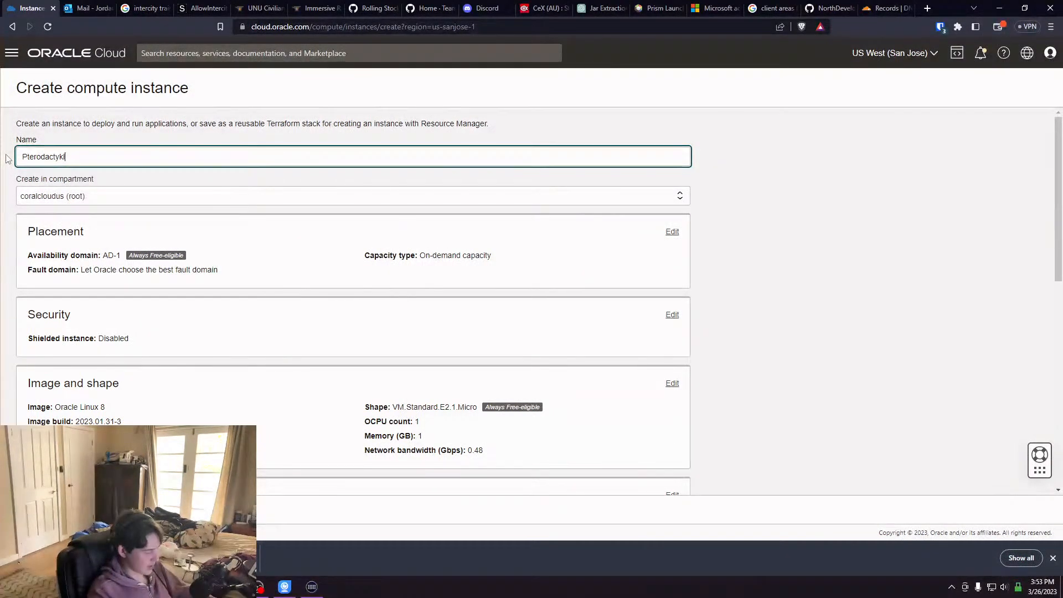
{"action": "key", "text": "BackSpace"}
{"action": "key", "text": "BackSpace"}
{"action": "type", "text": "l"}
Set the instance's image to the standard Canonical Ubuntu 20.04
{"action": "left_click", "coordinate": [672, 384]}
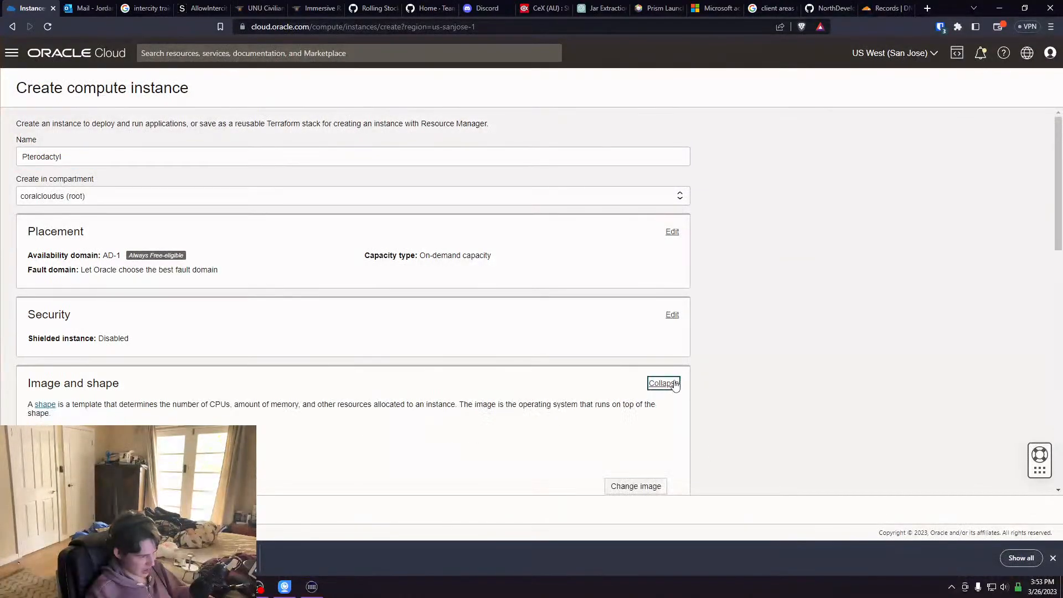
{"action": "scroll", "coordinate": [506, 412], "scroll_direction": "down", "scroll_amount": 3}
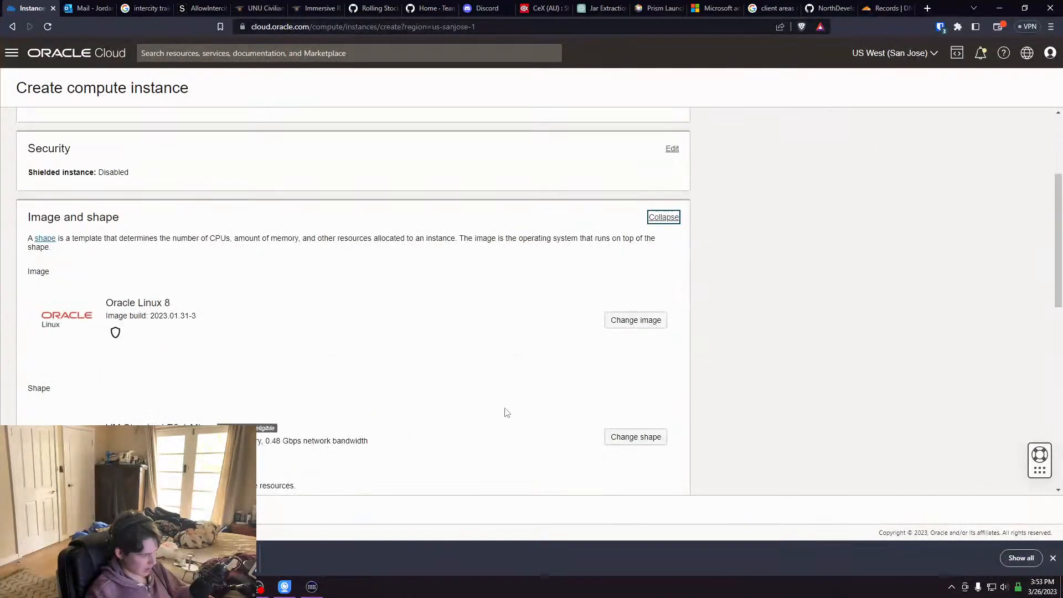
{"action": "left_click", "coordinate": [630, 326]}
{"action": "left_click", "coordinate": [650, 146]}
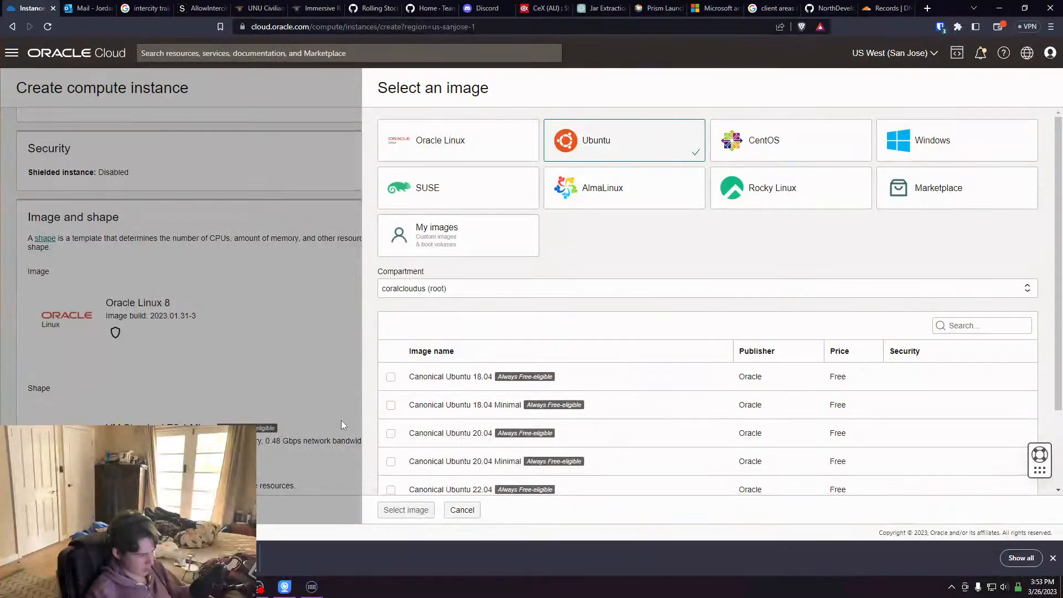
{"action": "left_click", "coordinate": [391, 433]}
{"action": "left_click", "coordinate": [407, 510]}
Save this instance's SSH private key in Downloads, replacing the existing ssh-key-2023-03-26 (1).key
{"action": "scroll", "coordinate": [461, 419], "scroll_direction": "down", "scroll_amount": 6}
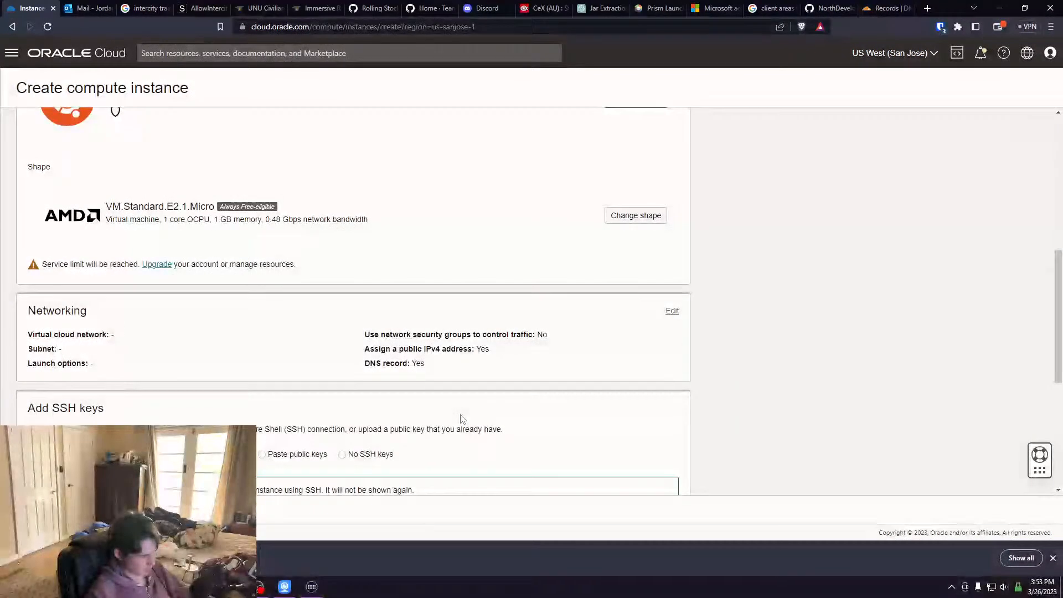
{"action": "left_click", "coordinate": [109, 353]}
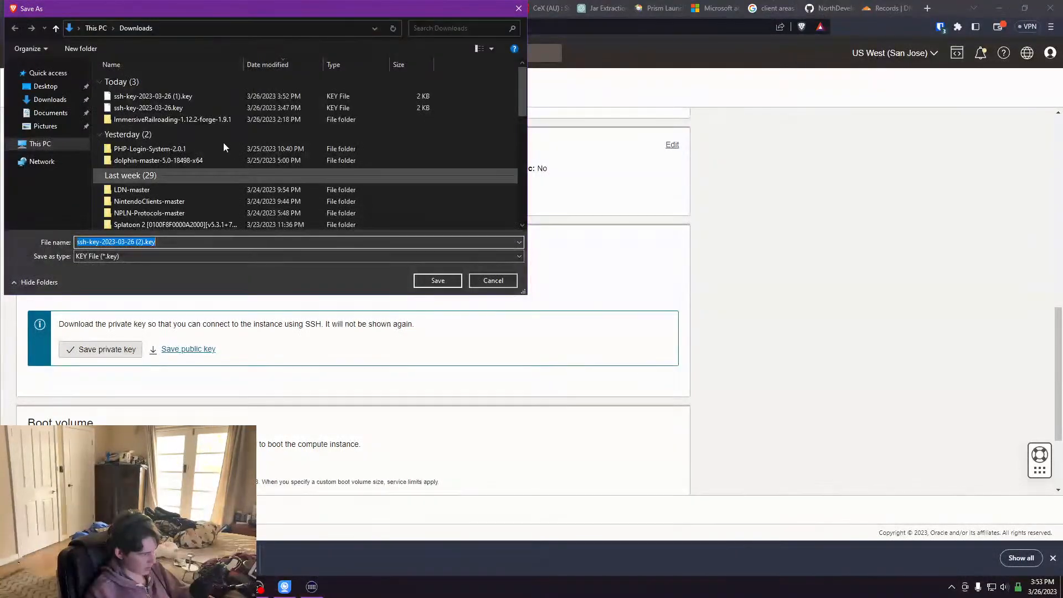
{"action": "left_click", "coordinate": [196, 97]}
{"action": "key", "text": "Return"}
{"action": "key", "text": "Left"}
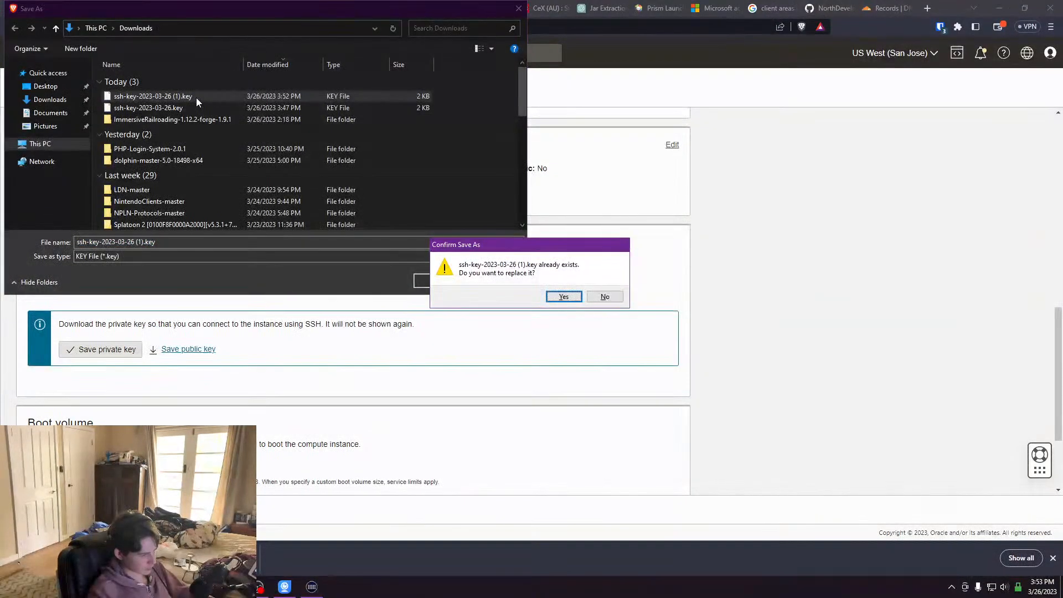
{"action": "key", "text": "Return"}
Enable a custom boot volume size of 50 GB and raise its performance to 120 VPU
{"action": "scroll", "coordinate": [170, 348], "scroll_direction": "down", "scroll_amount": 2}
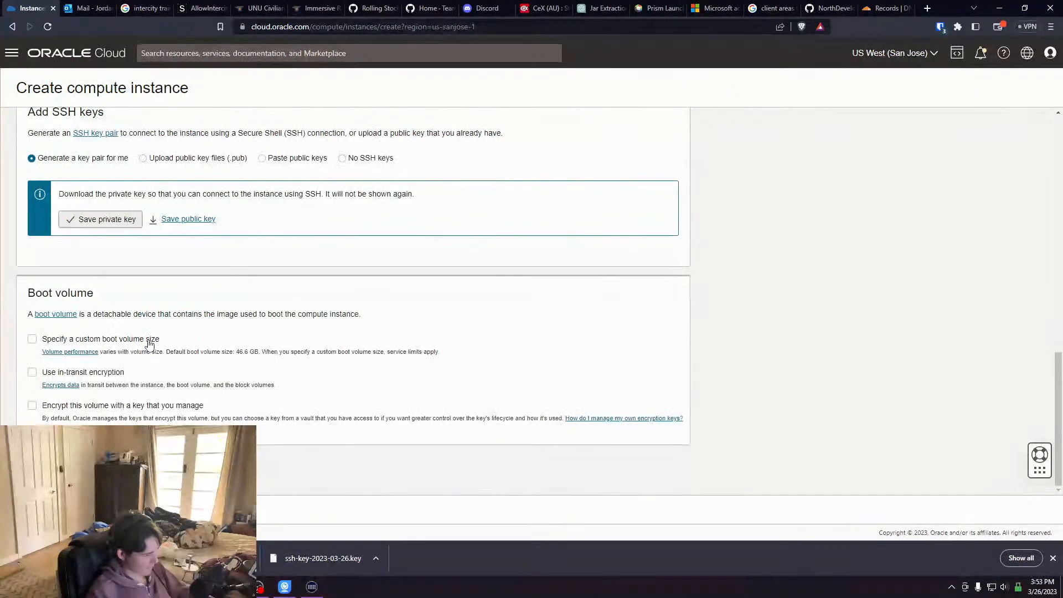
{"action": "left_click", "coordinate": [149, 340]}
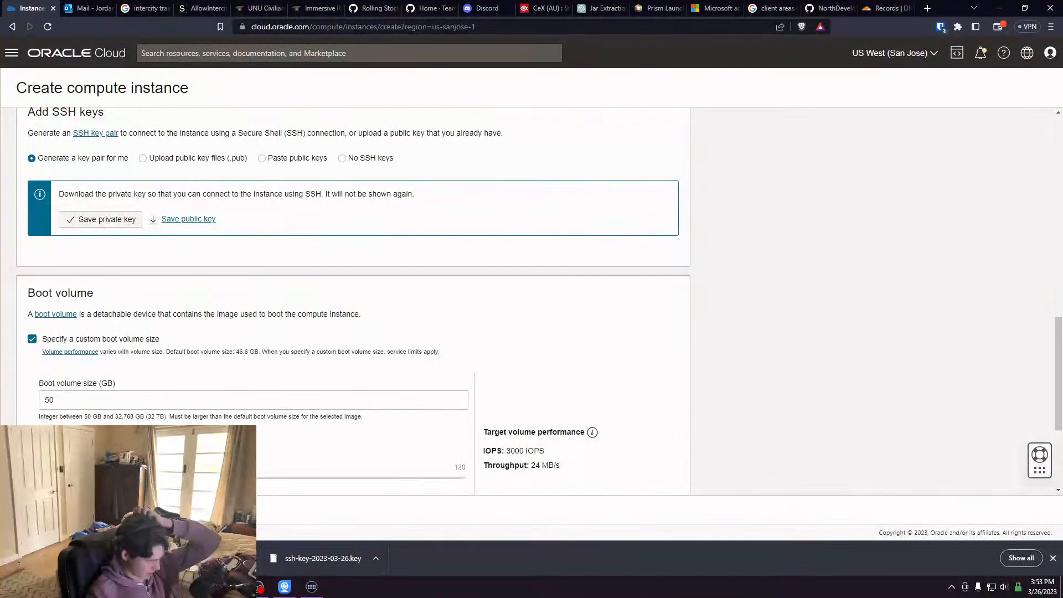
{"action": "left_click_drag", "start_coordinate": [75, 478], "coordinate": [465, 478]}
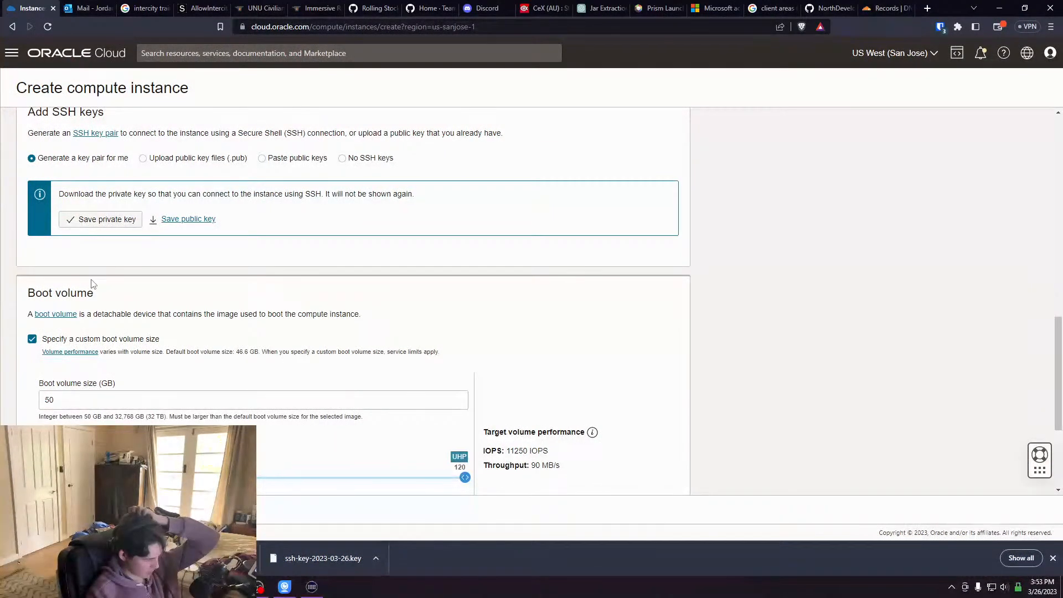
Look over the completed instance configuration and create the Pterodactyl instance
{"action": "scroll", "coordinate": [501, 298], "scroll_direction": "up", "scroll_amount": 12}
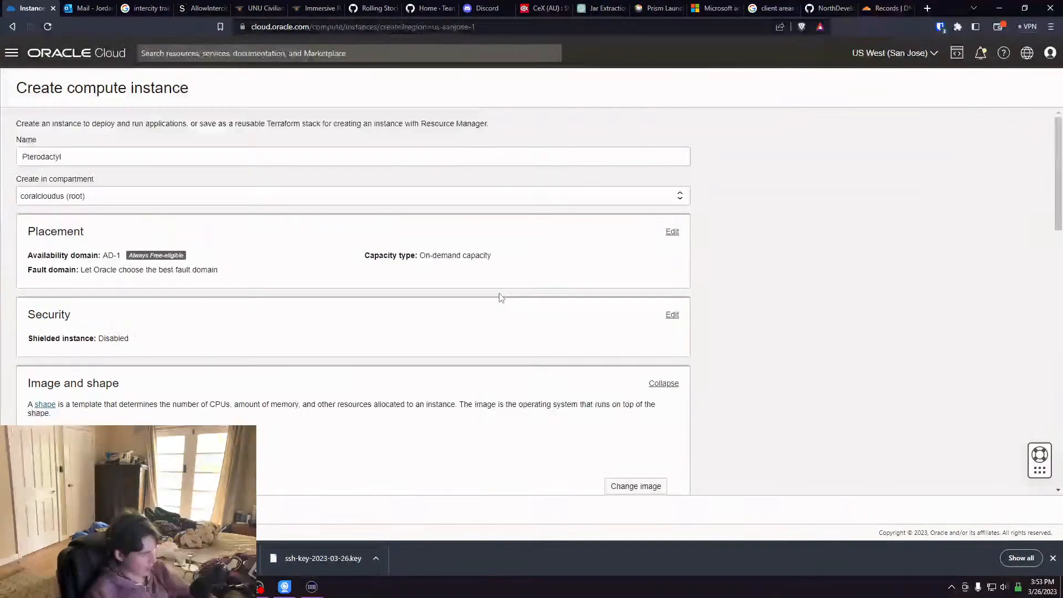
{"action": "scroll", "coordinate": [501, 298], "scroll_direction": "down", "scroll_amount": 12}
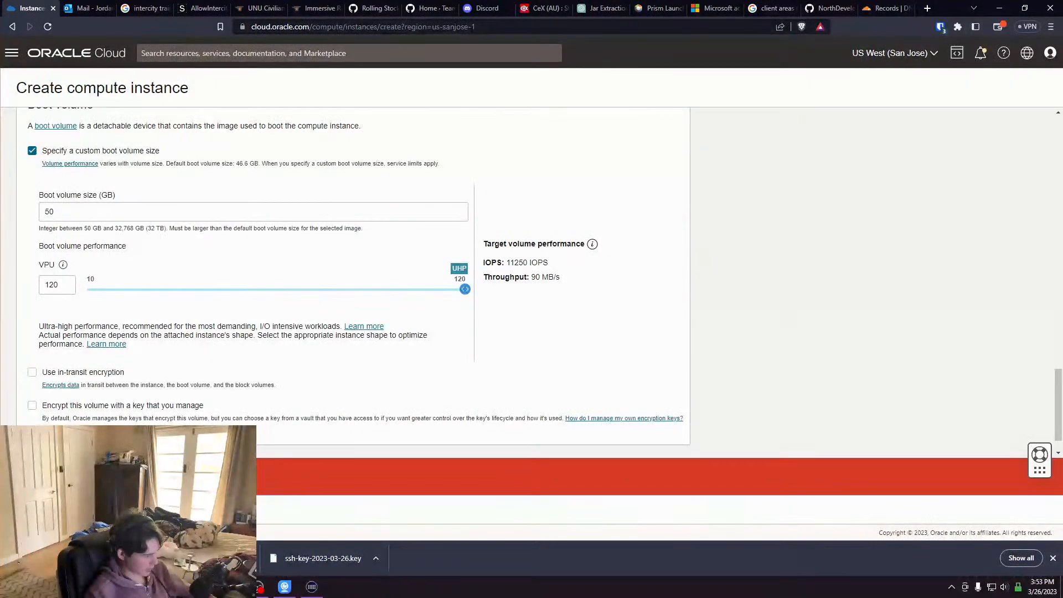
{"action": "left_click", "coordinate": [34, 510]}
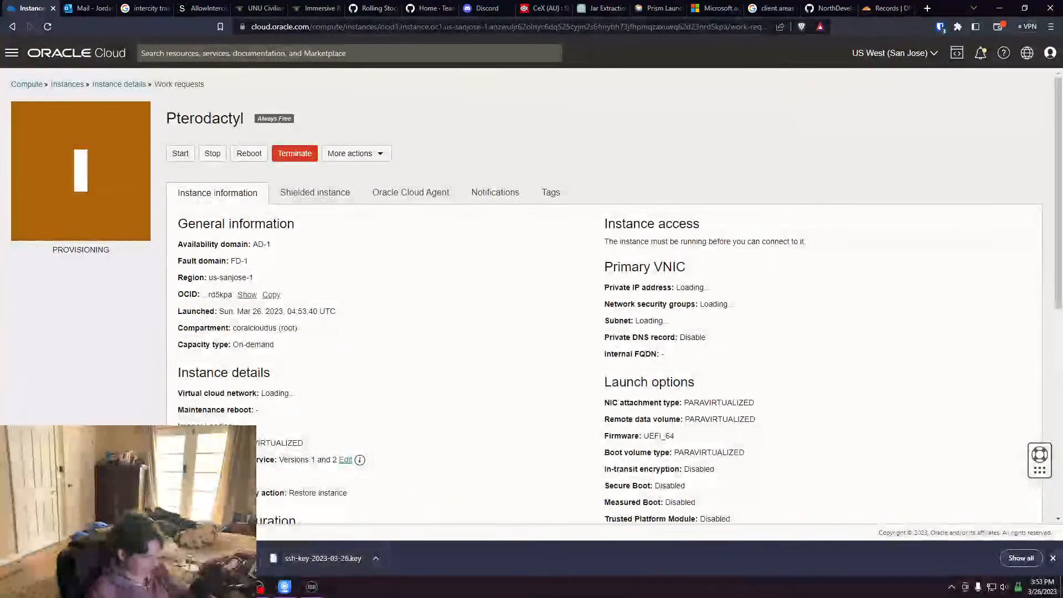
Switch to Termius and create a new host labelled Pterodactyl
{"action": "left_click", "coordinate": [206, 587]}
{"action": "left_click", "coordinate": [45, 54]}
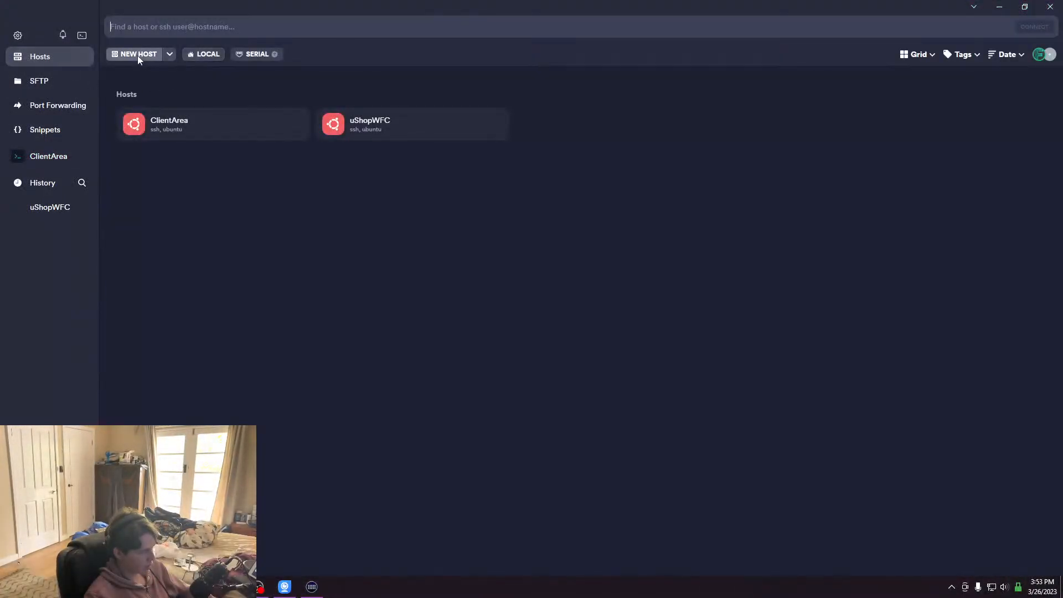
{"action": "left_click", "coordinate": [136, 54]}
{"action": "left_click", "coordinate": [935, 66]}
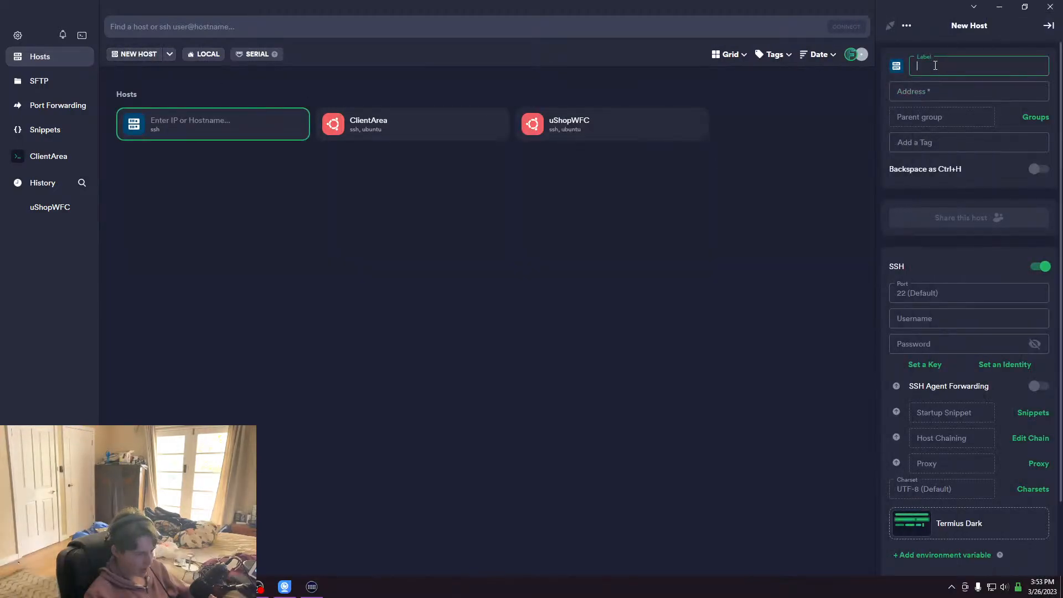
{"action": "type", "text": "Ptoerdac"}
{"action": "key", "text": "BackSpace"}
{"action": "key", "text": "BackSpace"}
{"action": "key", "text": "BackSpace"}
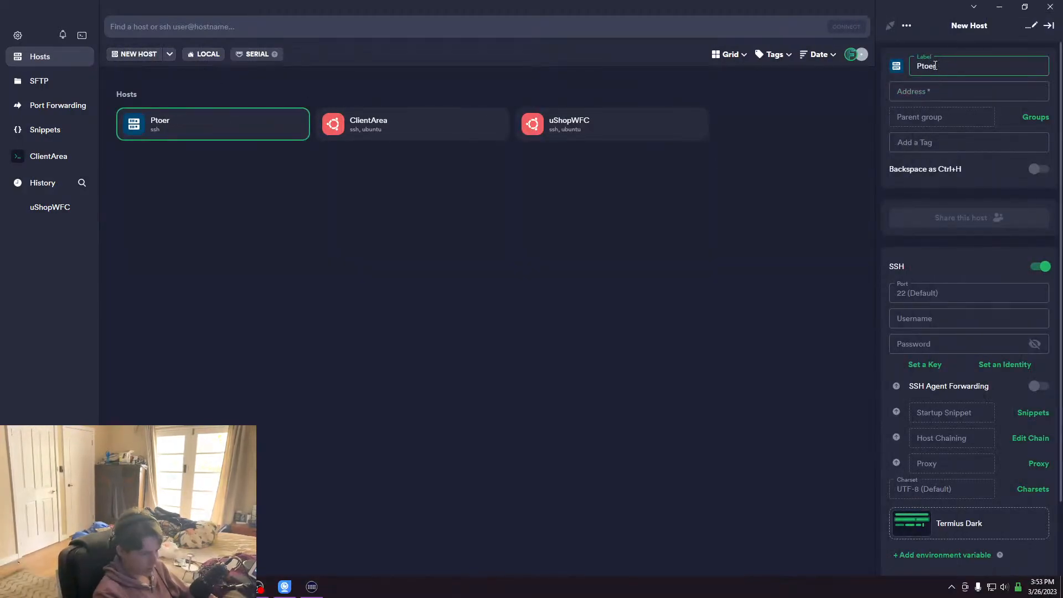
{"action": "type", "text": "terodactyl"}
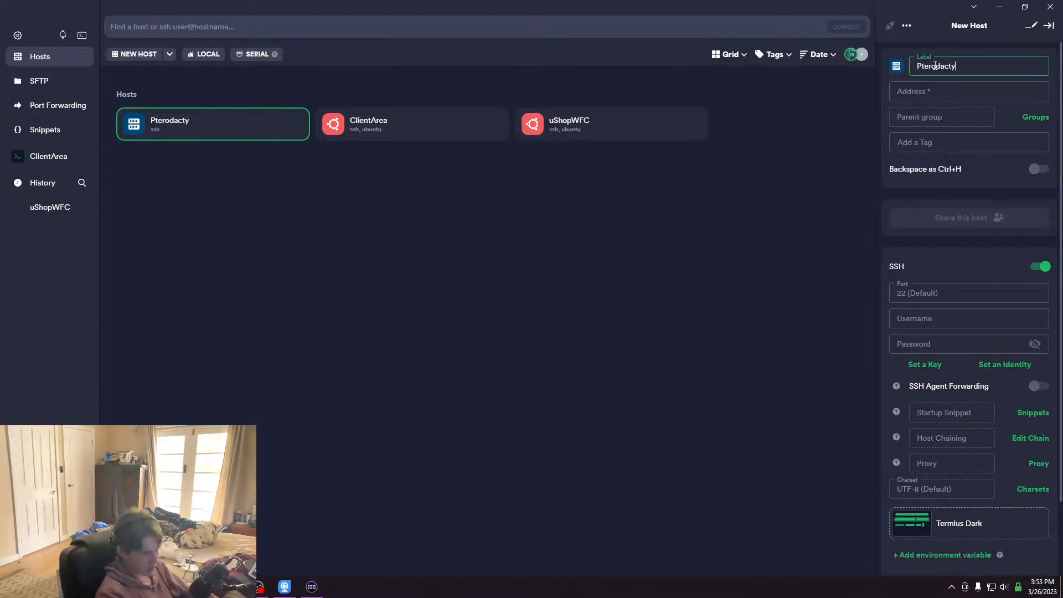
{"action": "key", "text": "Tab"}
{"action": "key", "text": "alt+Tab"}
{"action": "key", "text": "alt+Tab"}
{"action": "key", "text": "Escape"}
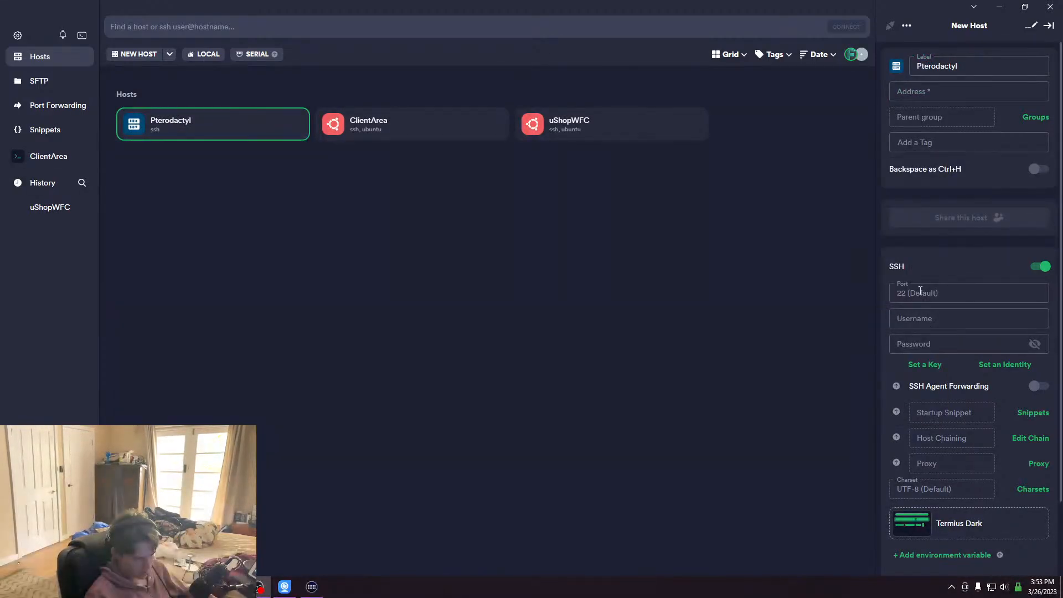
Set the new host's SSH port to 22 and its username to ubuntu
{"action": "left_click", "coordinate": [1013, 287]}
{"action": "type", "text": "122"}
{"action": "key", "text": "BackSpace"}
{"action": "key", "text": "BackSpace"}
{"action": "key", "text": "BackSpace"}
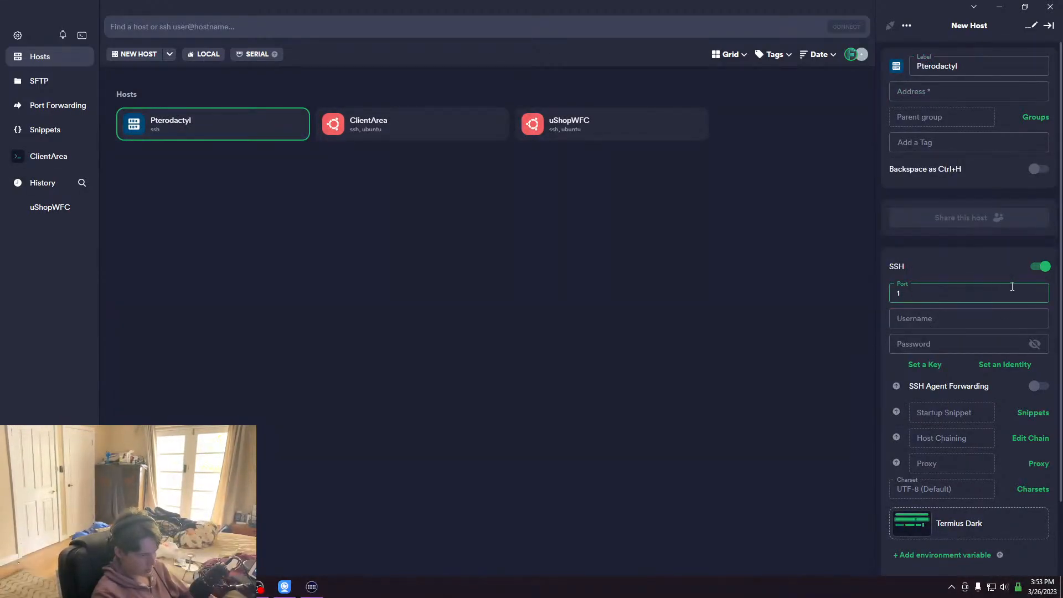
{"action": "type", "text": "22"}
{"action": "key", "text": "Tab"}
{"action": "type", "text": "ubun"}
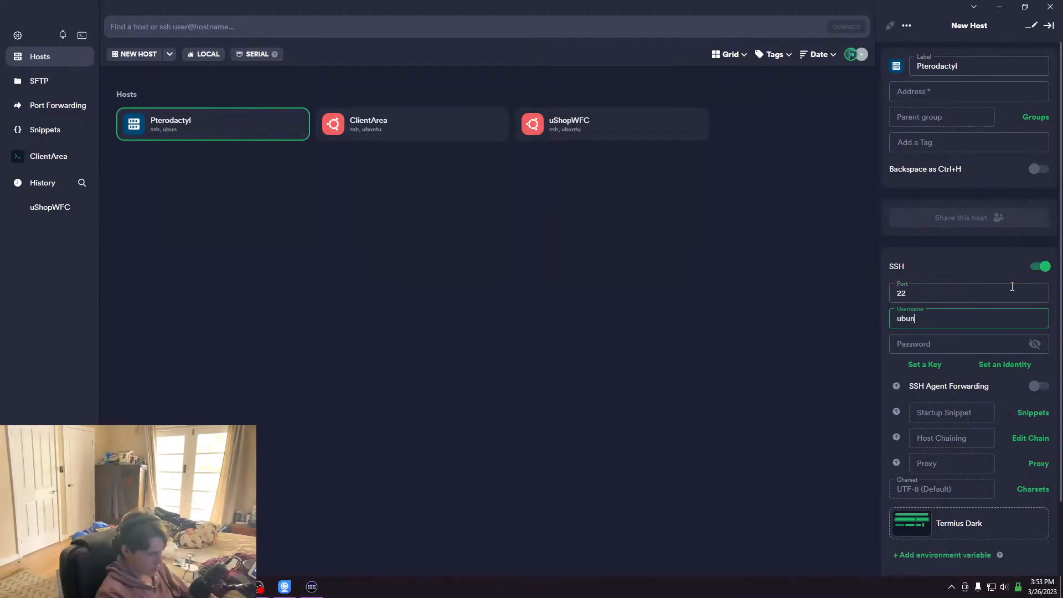
{"action": "type", "text": "tu"}
Import the key file ssh-key-2023-03-26 (1).key and assign it to the Pterodactyl host
{"action": "left_click", "coordinate": [924, 364]}
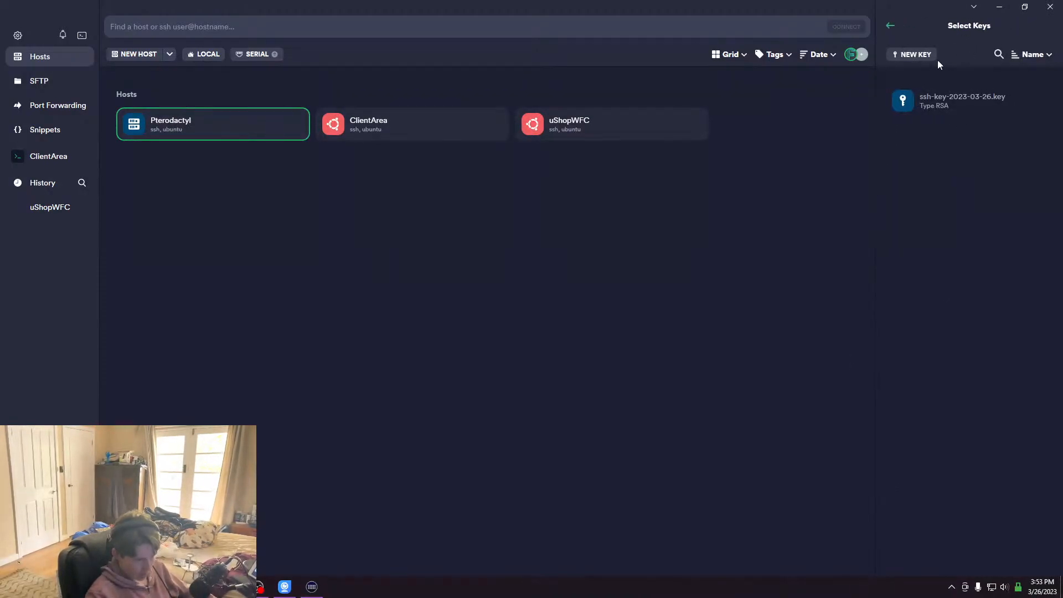
{"action": "left_click", "coordinate": [930, 54]}
{"action": "left_click", "coordinate": [977, 343]}
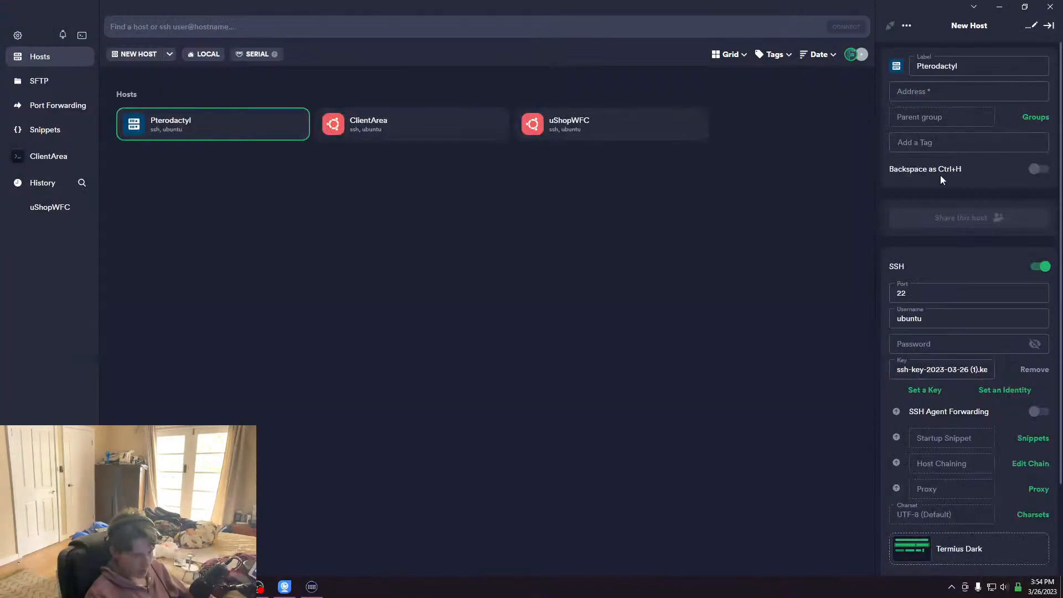
Copy the Pterodactyl instance's public IP address 192.9.238.226 from Oracle Cloud into the host's address and save the host
{"action": "left_click", "coordinate": [936, 90]}
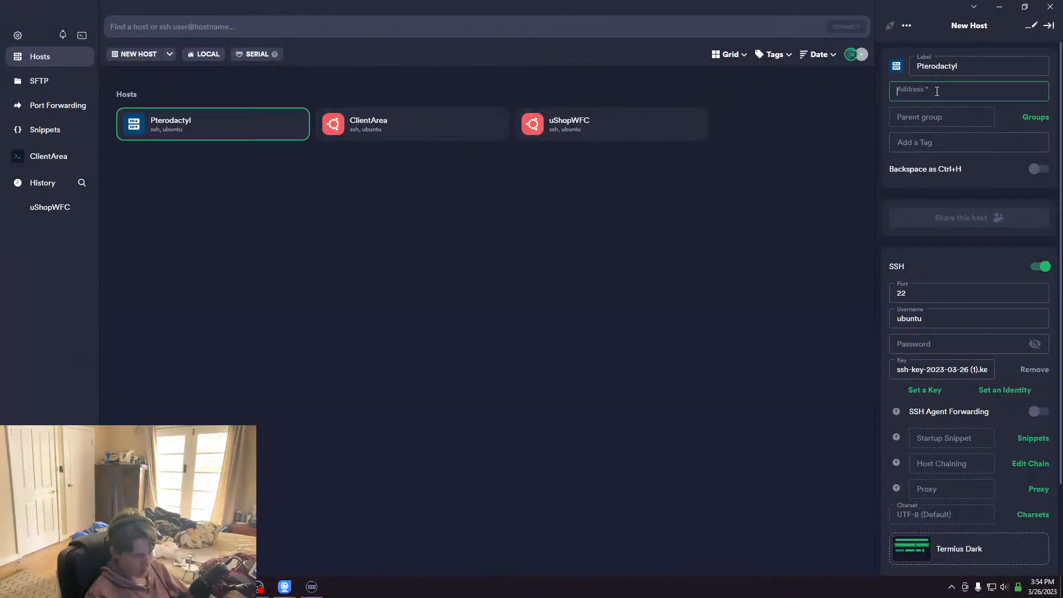
{"action": "key", "text": "alt+Tab"}
{"action": "left_click", "coordinate": [734, 262]}
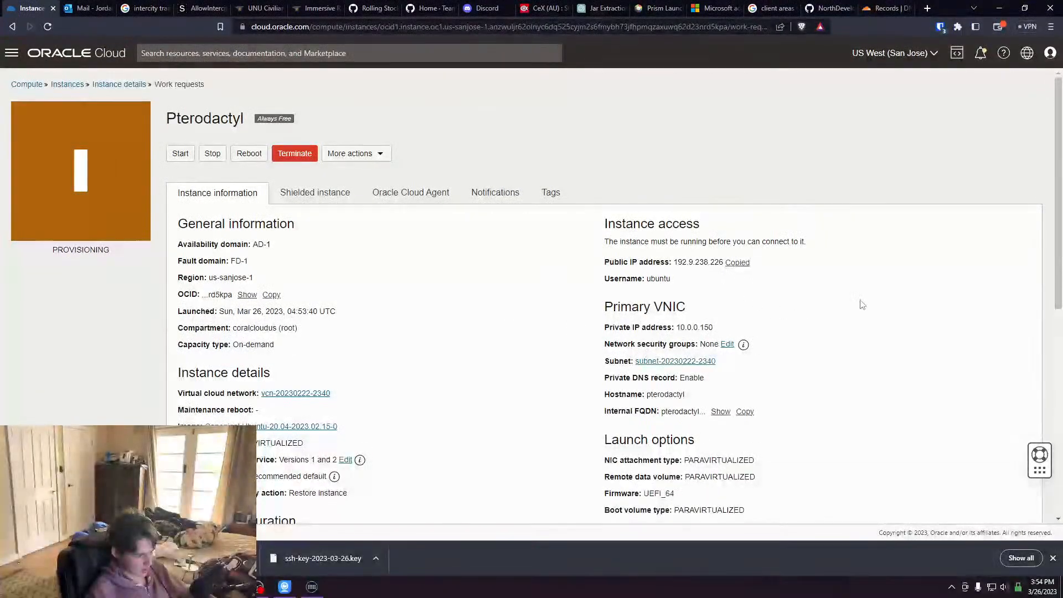
{"action": "key", "text": "alt+Tab"}
{"action": "key", "text": "ctrl+v"}
{"action": "left_click", "coordinate": [752, 376]}
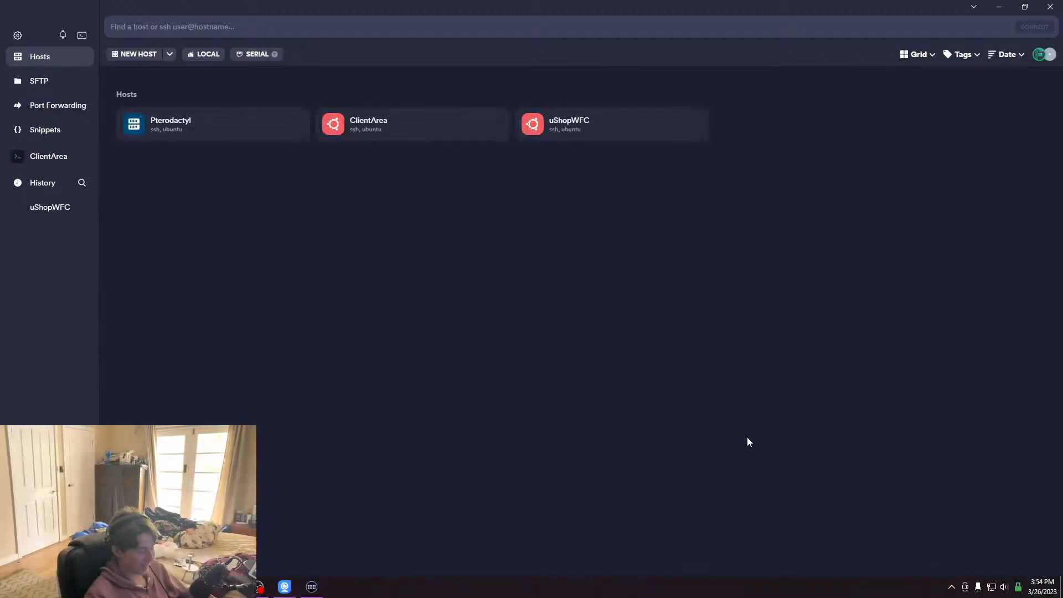
Open the ClientArea terminal session and check that its prompt responds
{"action": "left_click", "coordinate": [49, 157]}
{"action": "key", "text": "Return"}
{"action": "key", "text": "Return"}
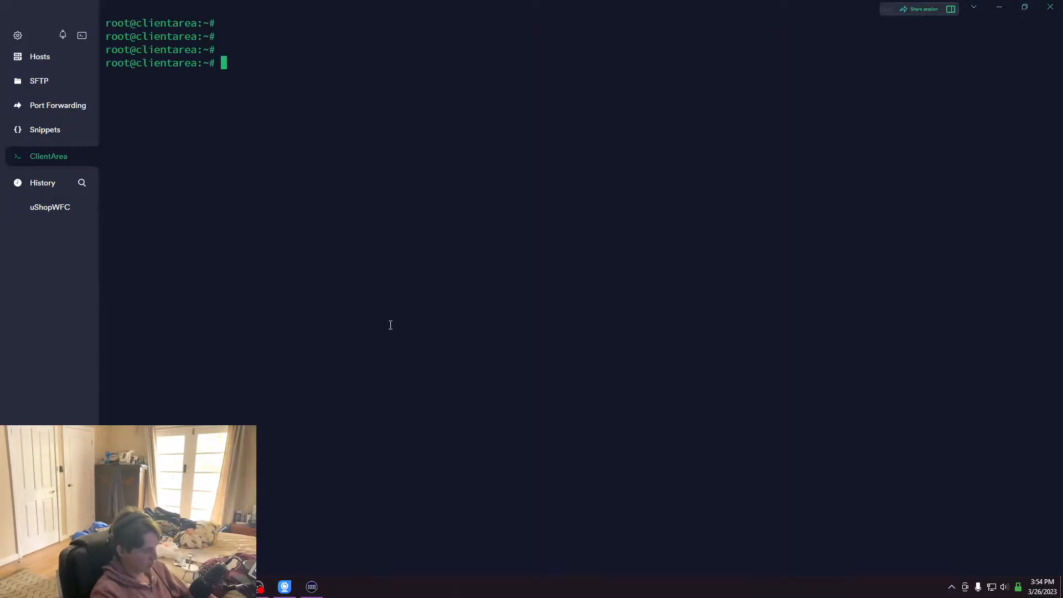
Switch to the browser, read the NorthClient README's overview and feature list on GitHub, and return to the Pterodactyl instance page
{"action": "key", "text": "alt+Tab"}
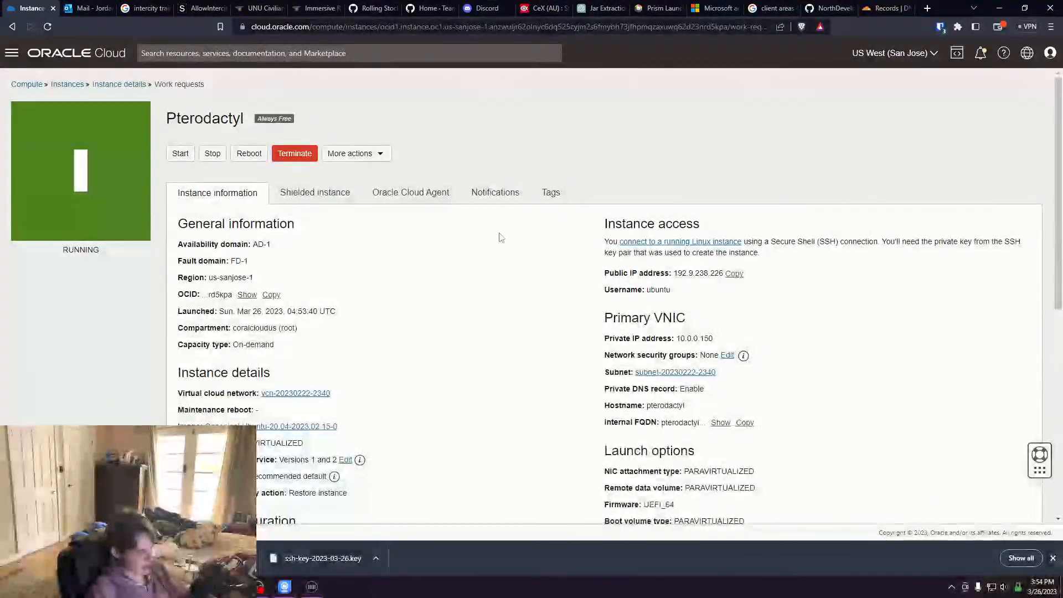
{"action": "left_click", "coordinate": [826, 7]}
{"action": "scroll", "coordinate": [750, 353], "scroll_direction": "up", "scroll_amount": 20}
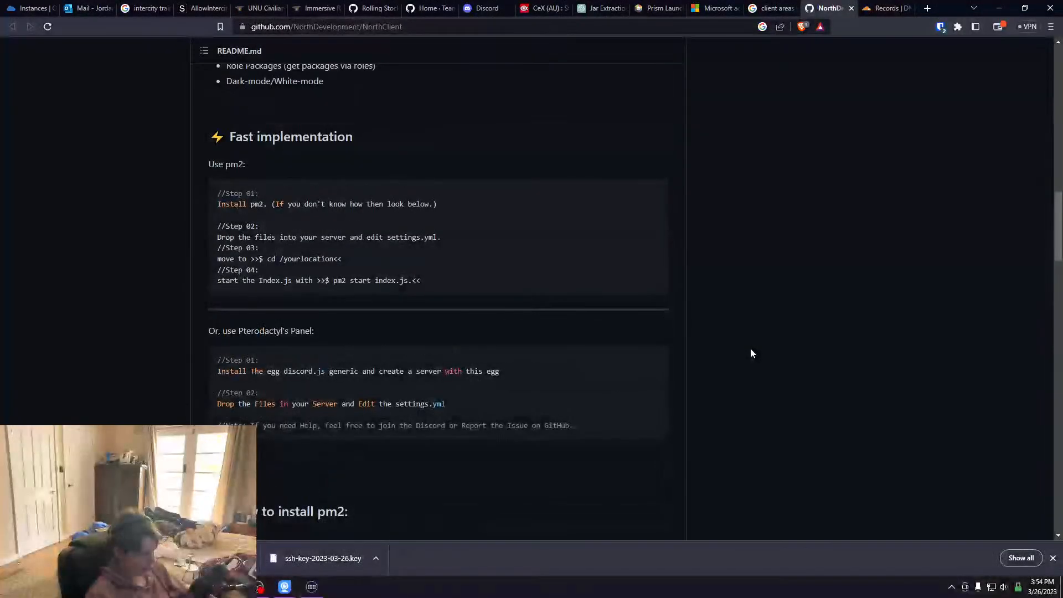
{"action": "scroll", "coordinate": [752, 355], "scroll_direction": "down", "scroll_amount": 5}
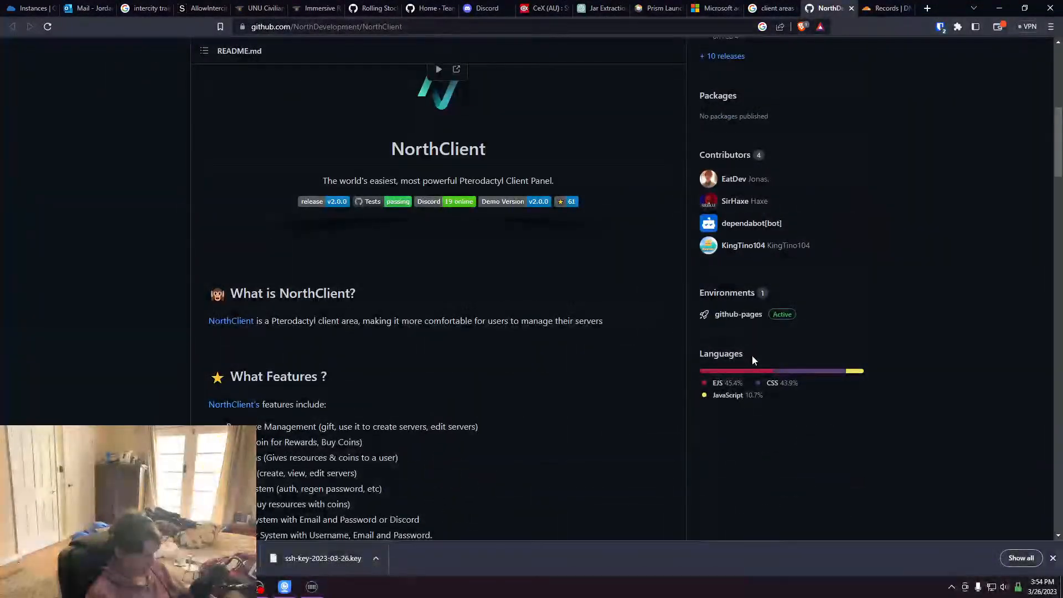
{"action": "scroll", "coordinate": [753, 360], "scroll_direction": "down", "scroll_amount": 2}
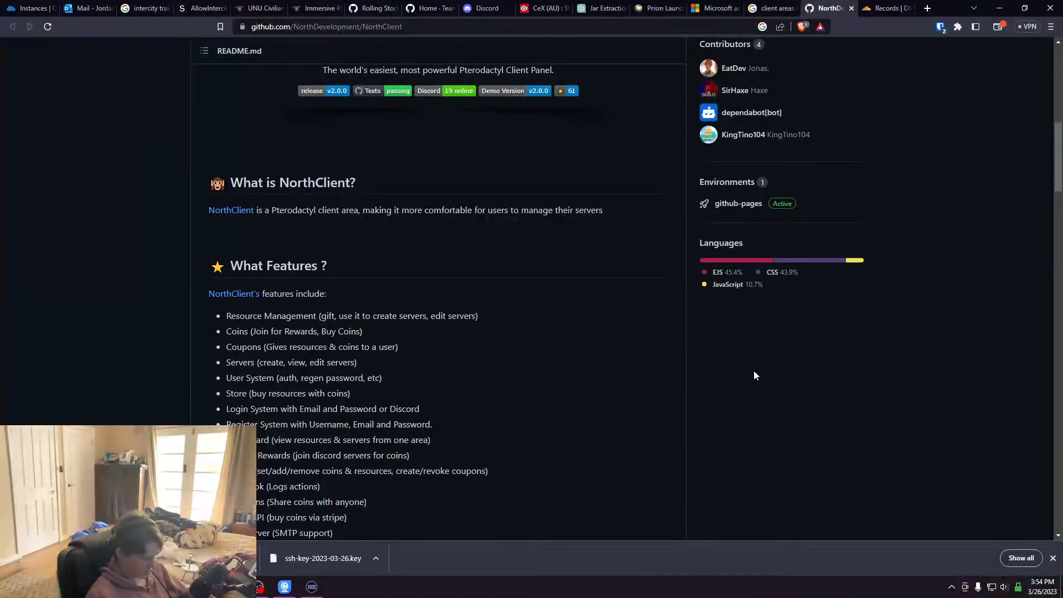
{"action": "key", "text": "alt+Tab"}
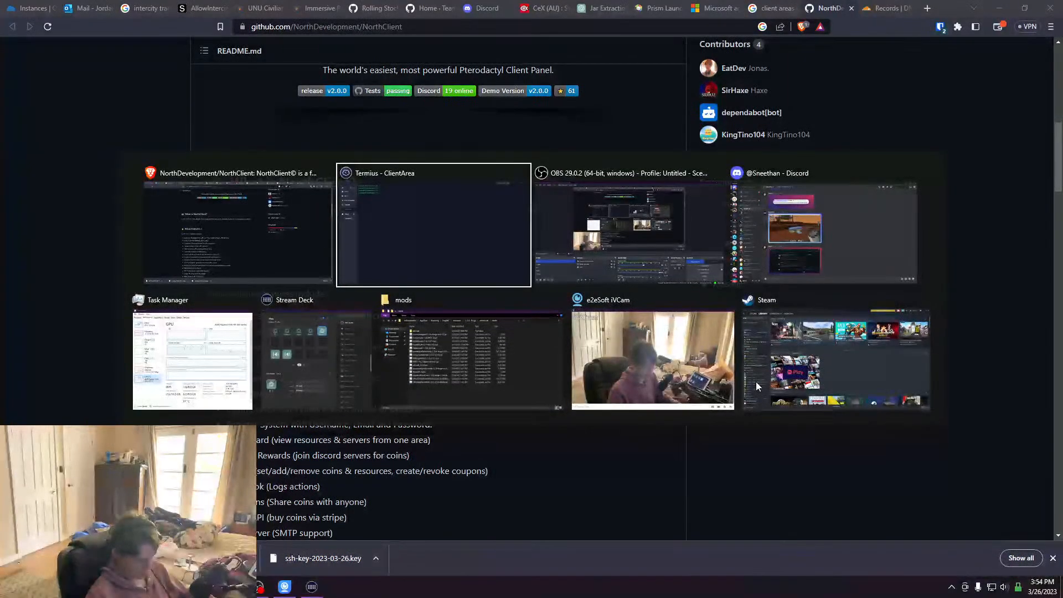
{"action": "left_click", "coordinate": [329, 249]}
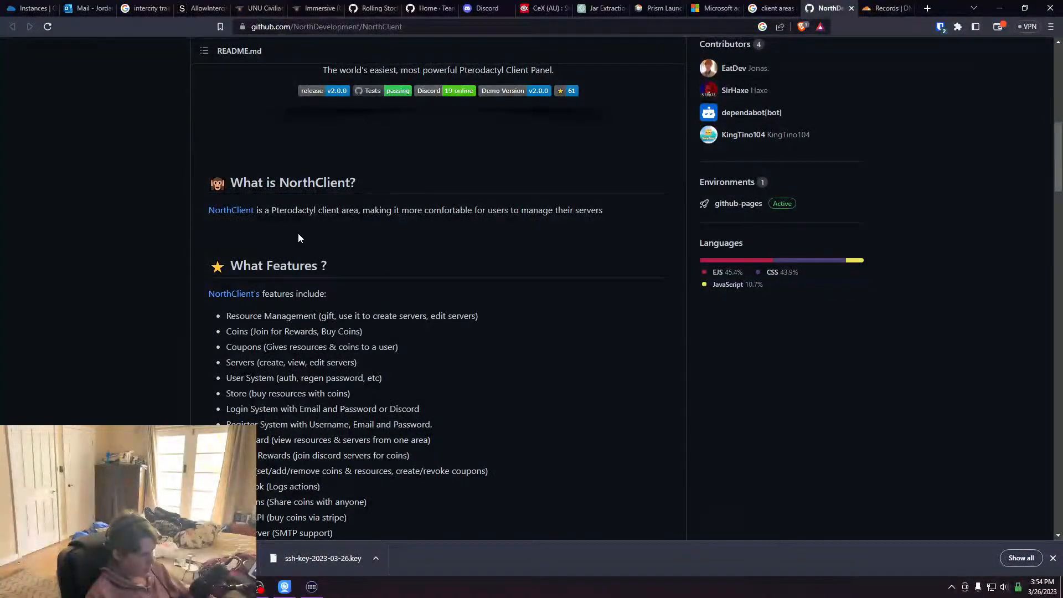
{"action": "left_click", "coordinate": [33, 8]}
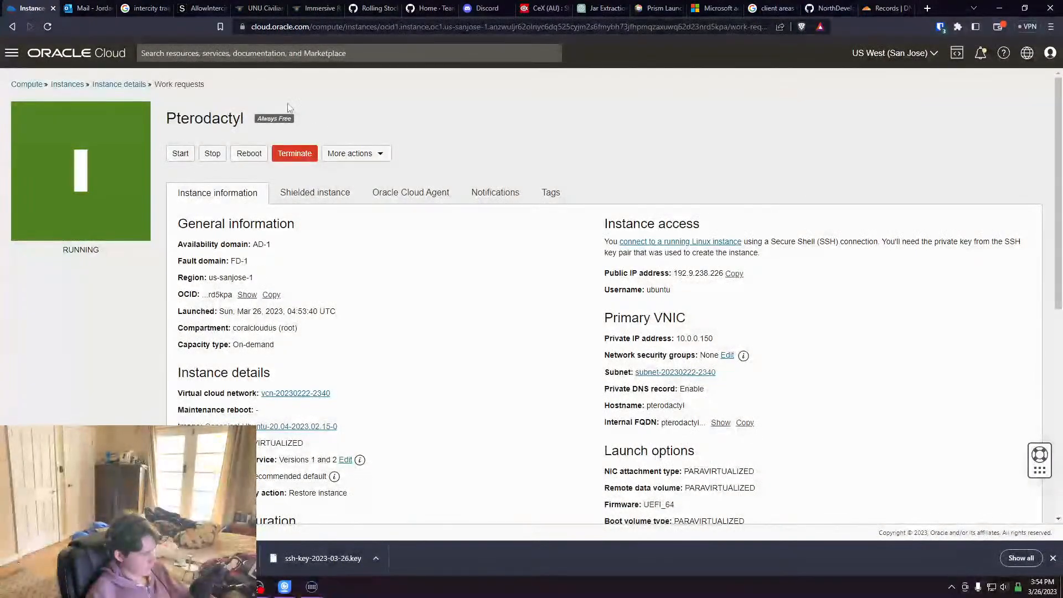
Try to connect to the Pterodactyl host over SSH in Termius and inspect the connection logs
{"action": "key", "text": "alt+Tab"}
{"action": "key", "text": "alt+Tab"}
{"action": "left_click", "coordinate": [432, 233]}
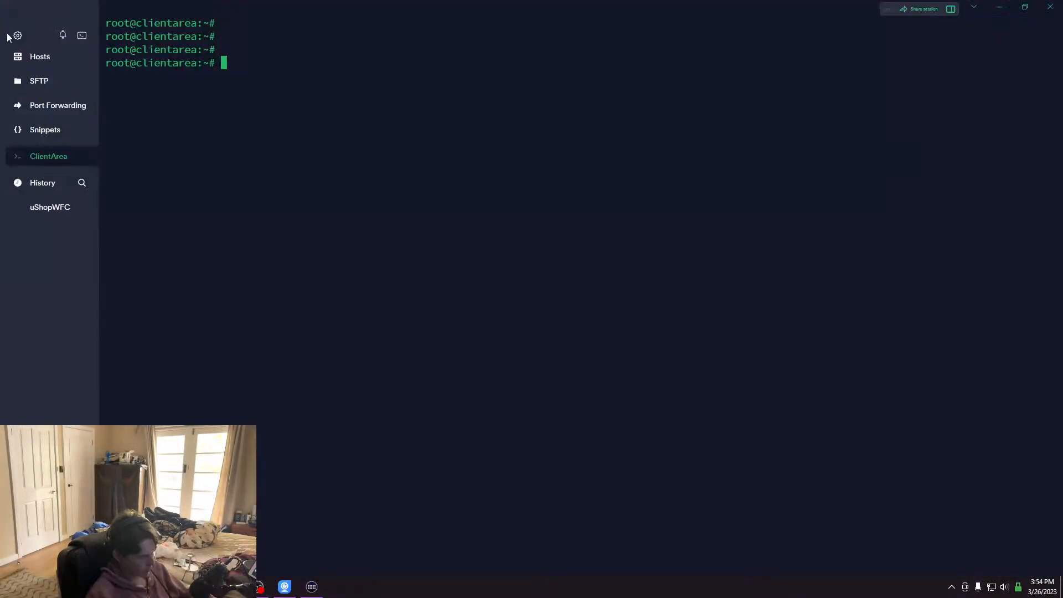
{"action": "left_click", "coordinate": [56, 57]}
{"action": "double_click", "coordinate": [232, 121]}
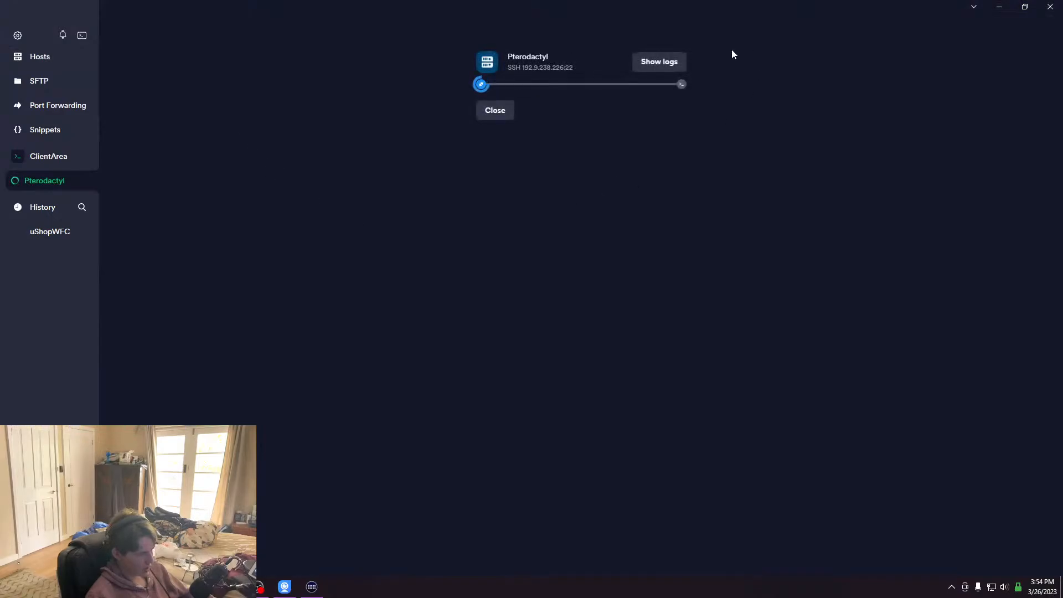
{"action": "left_click", "coordinate": [661, 61]}
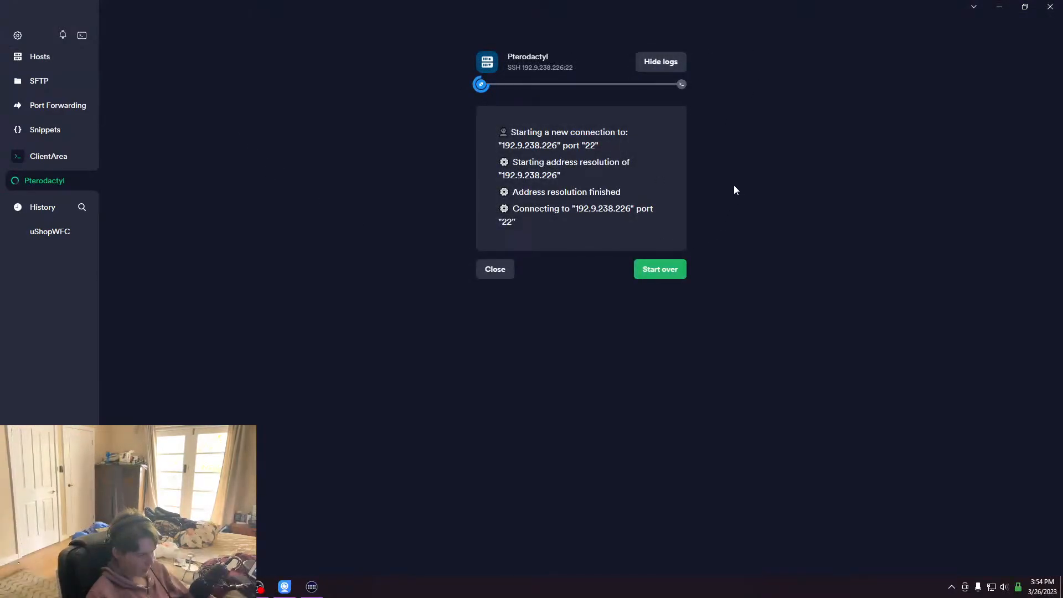
{"action": "left_click", "coordinate": [674, 62]}
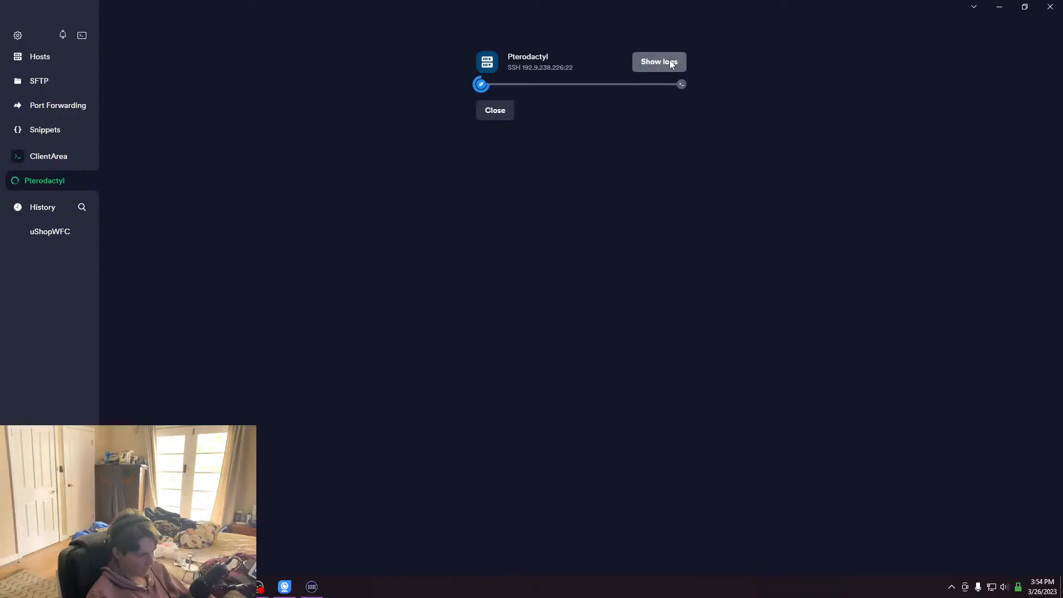
{"action": "left_click", "coordinate": [670, 61]}
{"action": "left_click", "coordinate": [669, 60]}
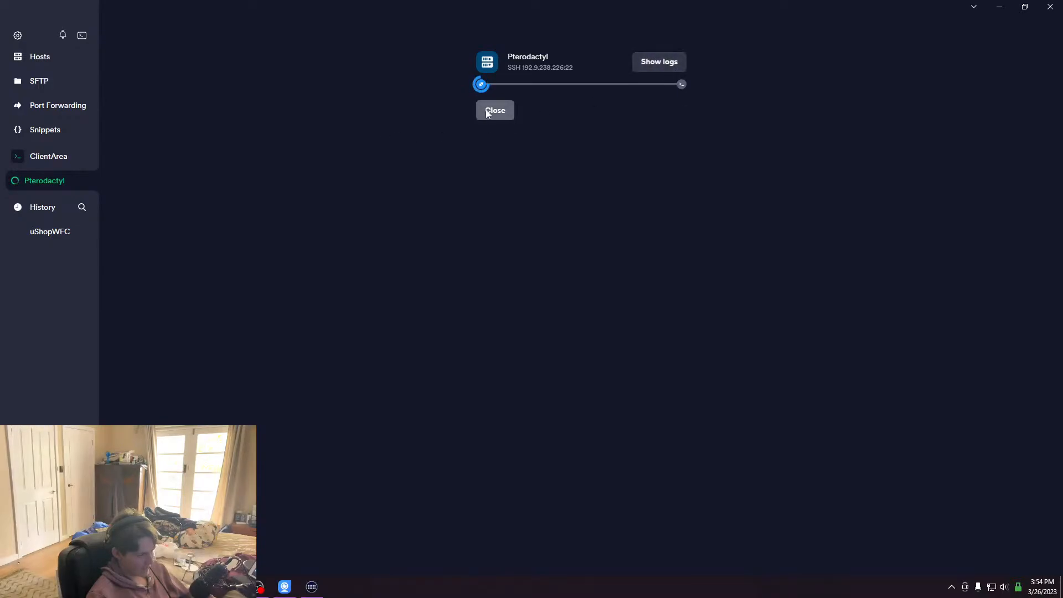
Close the pending connection, try connecting to the Pterodactyl host again with its logs shown, and close the attempt
{"action": "left_click", "coordinate": [488, 111]}
{"action": "left_click", "coordinate": [49, 57]}
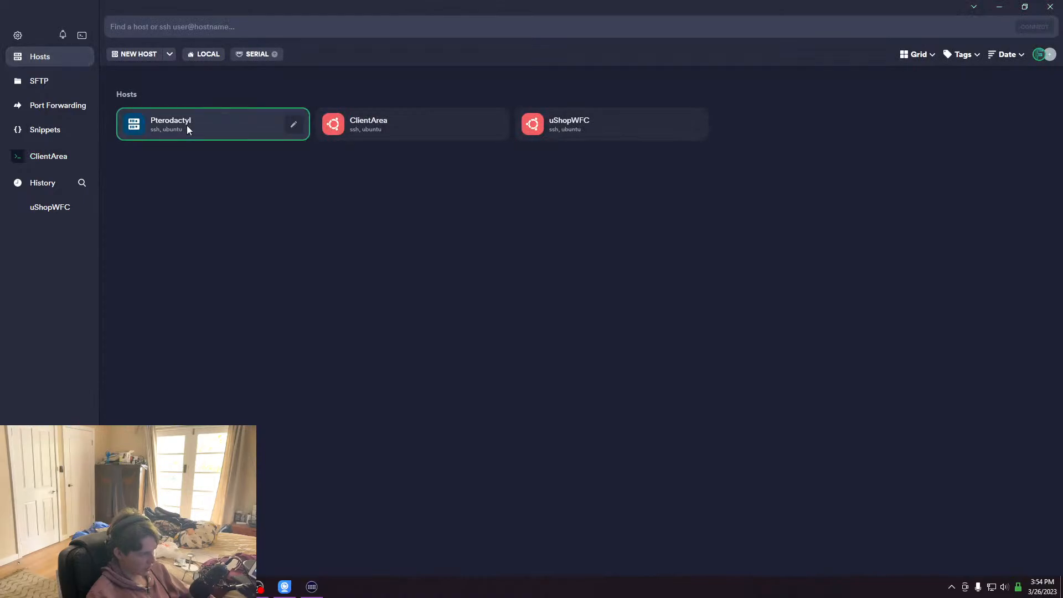
{"action": "double_click", "coordinate": [188, 126]}
{"action": "left_click", "coordinate": [661, 64]}
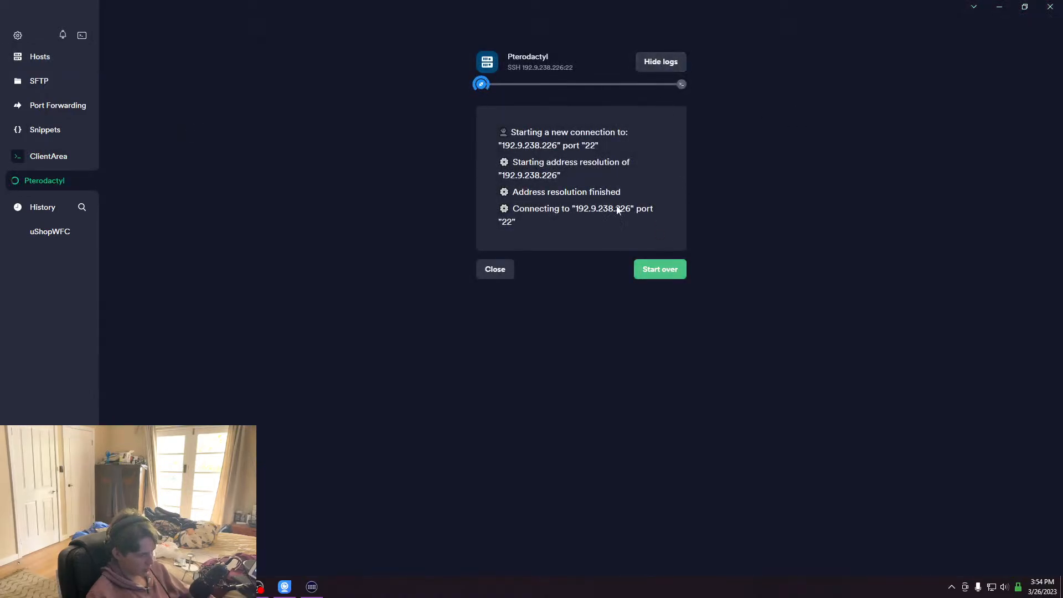
{"action": "left_click_drag", "start_coordinate": [518, 220], "coordinate": [508, 132]}
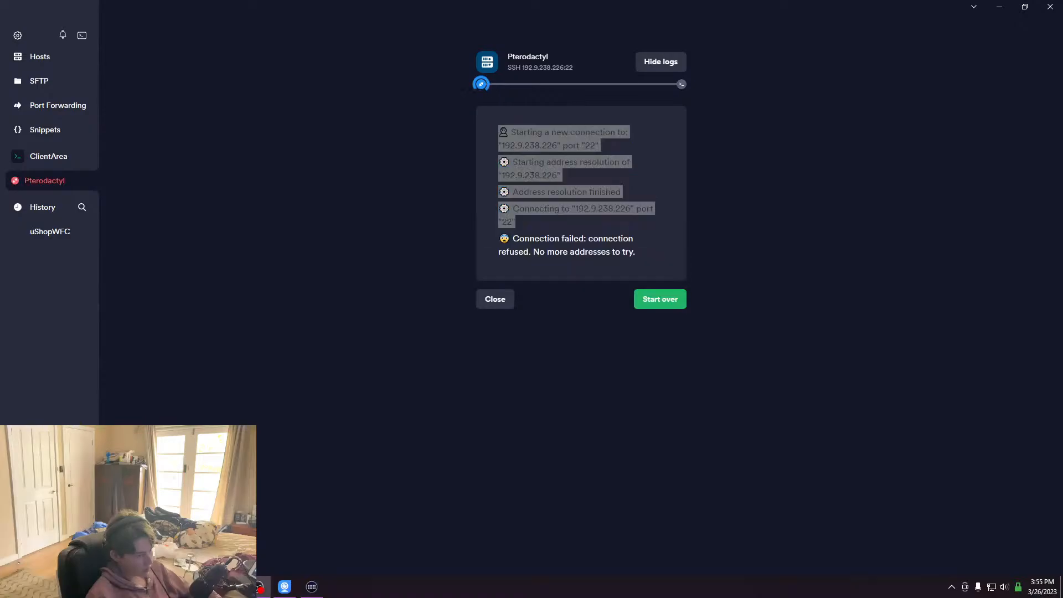
{"action": "left_click", "coordinate": [495, 424]}
Switch back to Oracle Cloud to view the Pterodactyl instance's status and access details
{"action": "key", "text": "alt+Tab"}
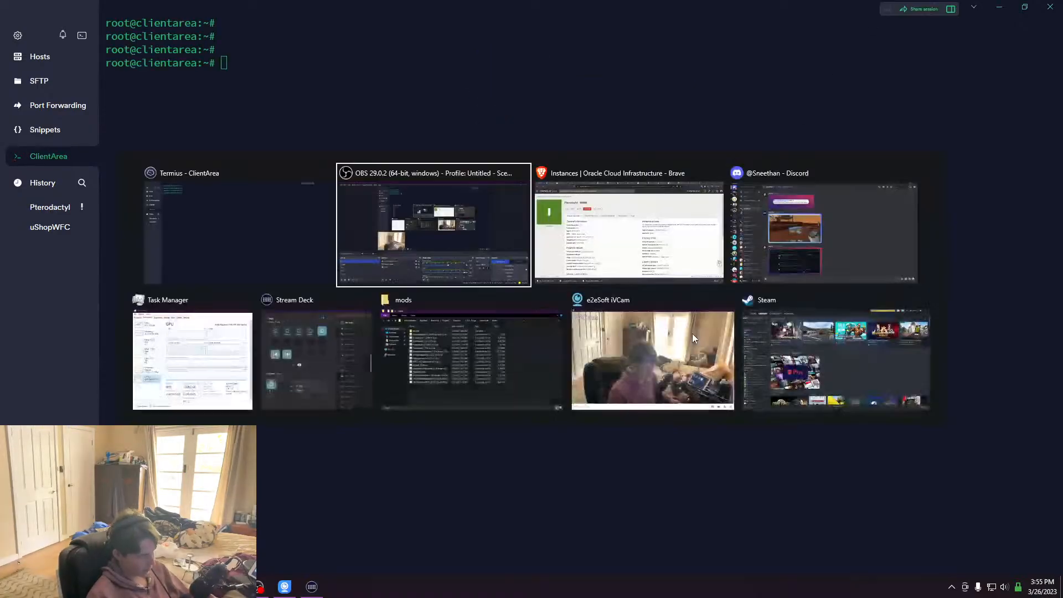
{"action": "key", "text": "Escape"}
{"action": "key", "text": "alt+Tab"}
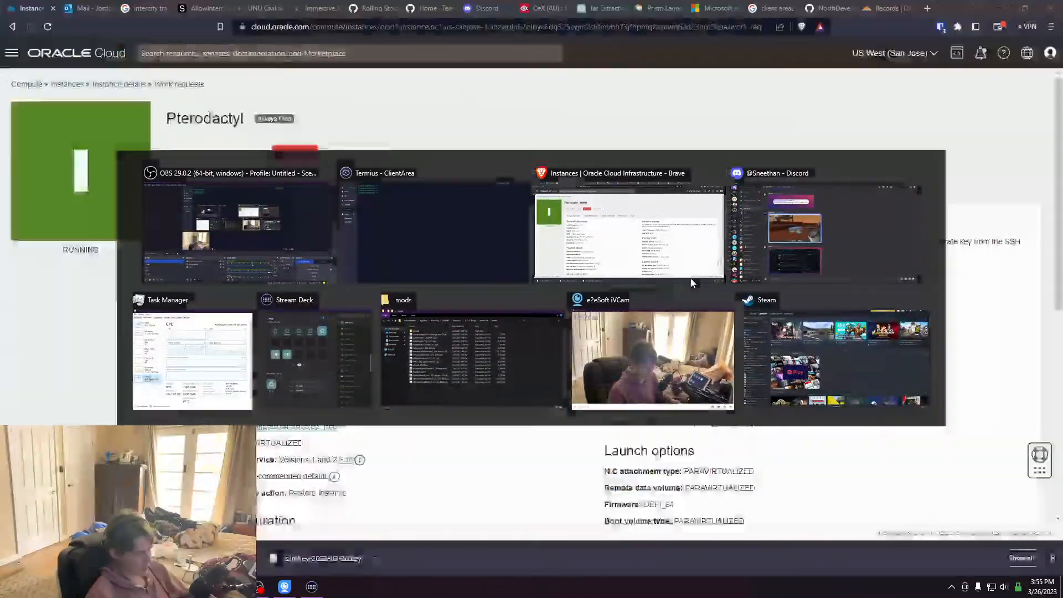
{"action": "key", "text": "alt+Tab"}
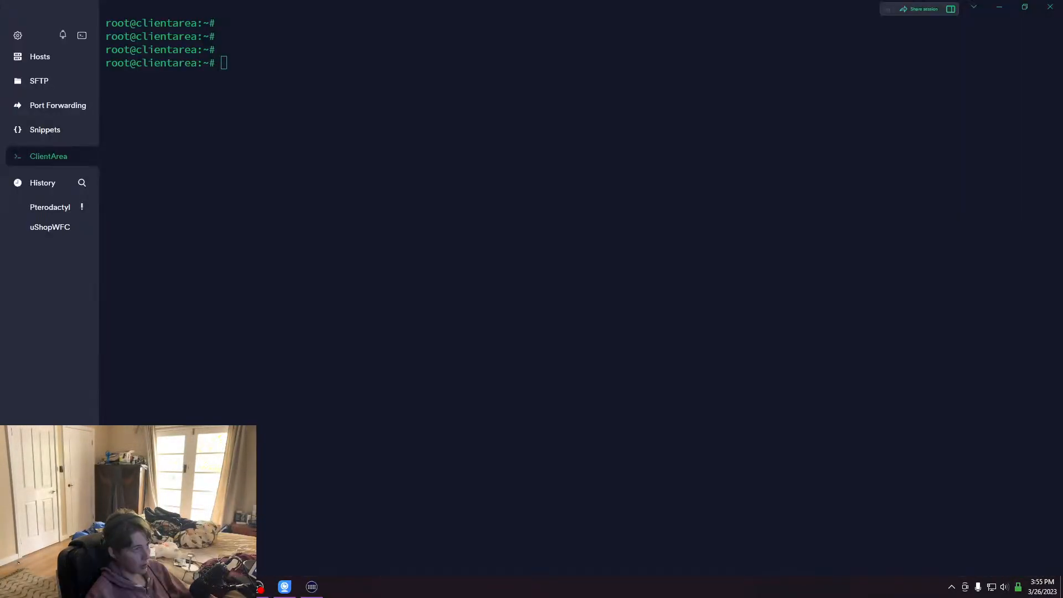
{"action": "left_click_drag", "start_coordinate": [1062, 26], "coordinate": [700, 67]}
{"action": "double_click", "coordinate": [702, 69]}
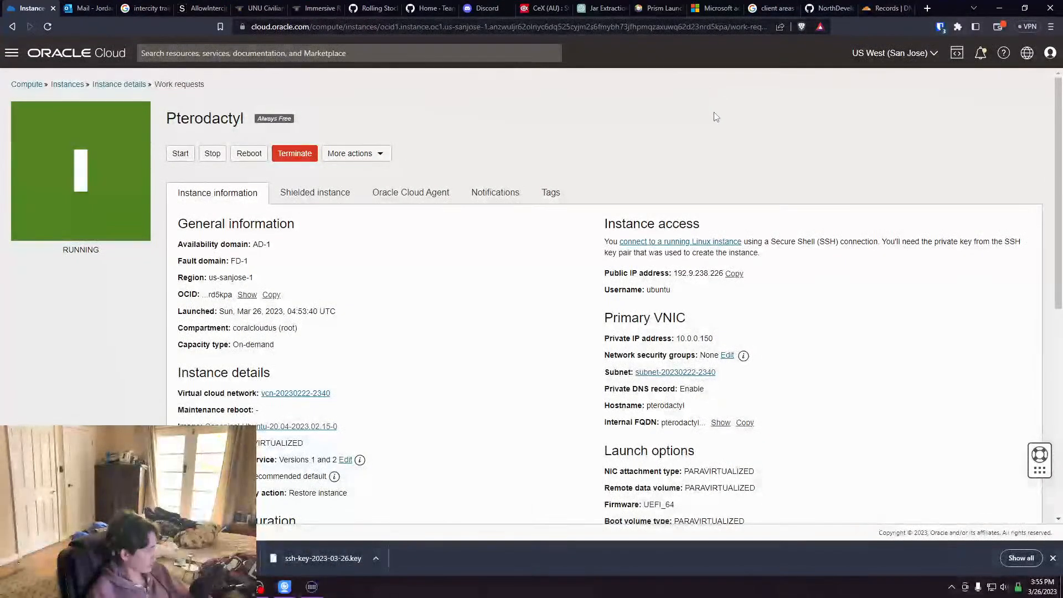